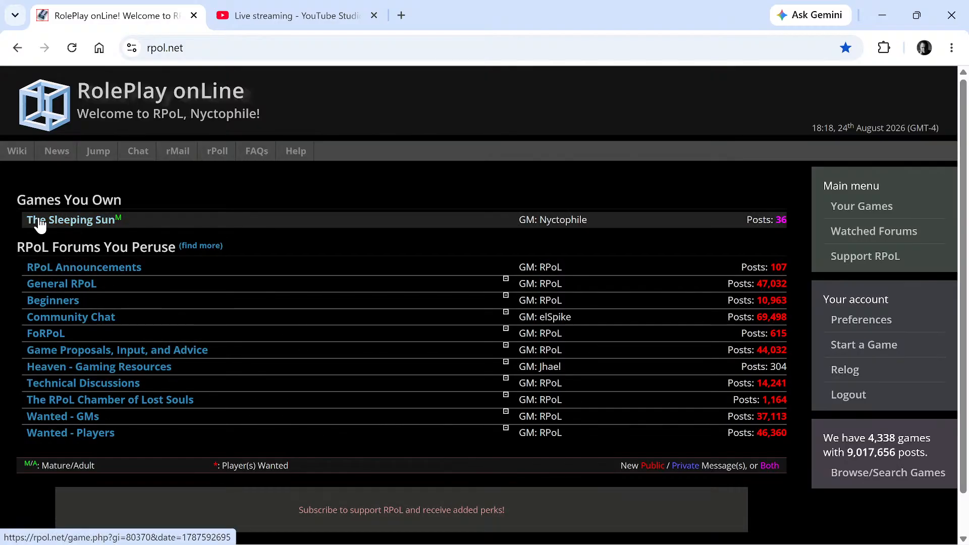
Open The Sleeping Sun game and look through its list of threads
mouse_move(41, 225)
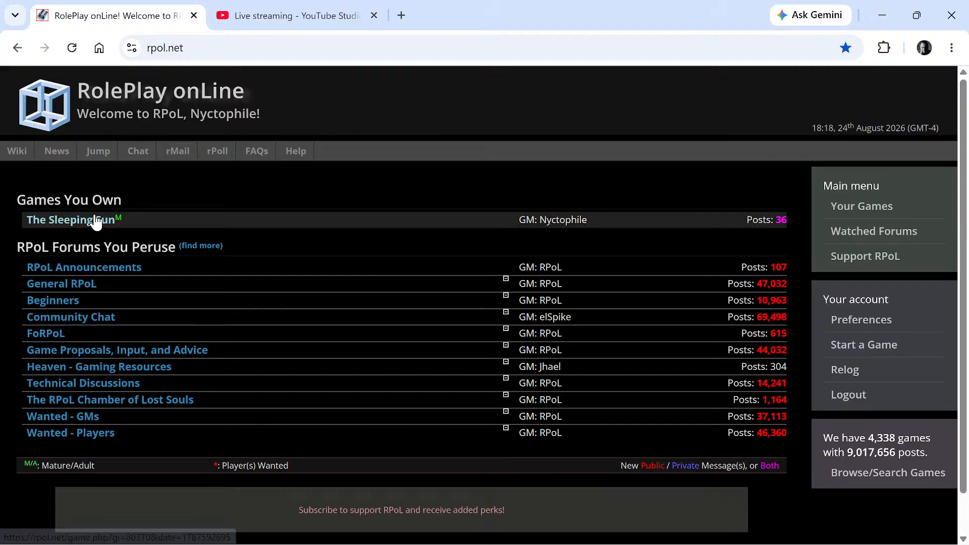
mouse_move(105, 221)
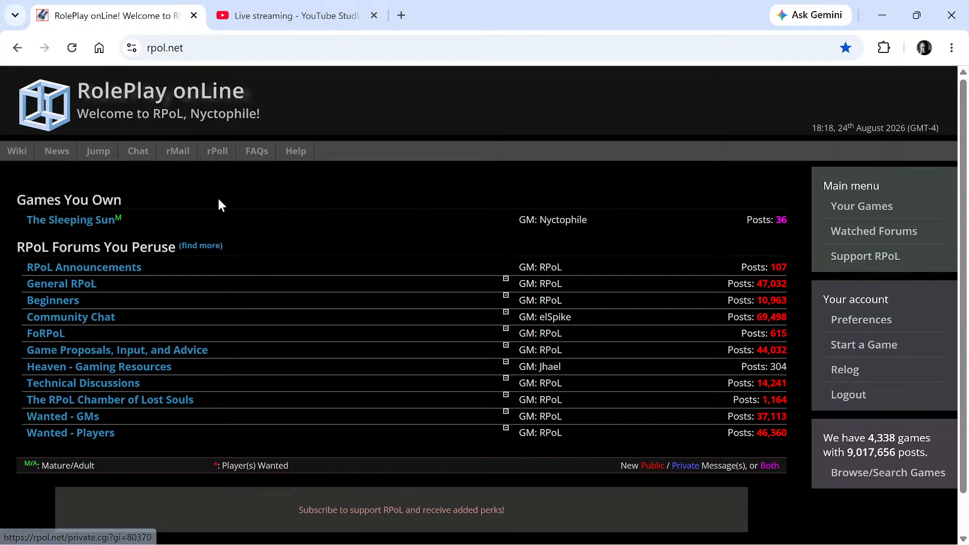
click(76, 221)
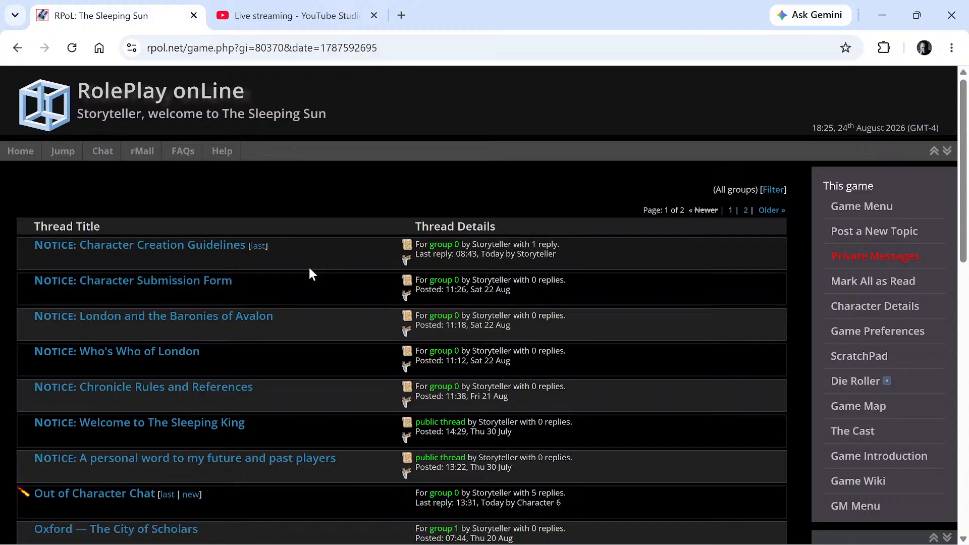
scroll(267, 255, down, 3)
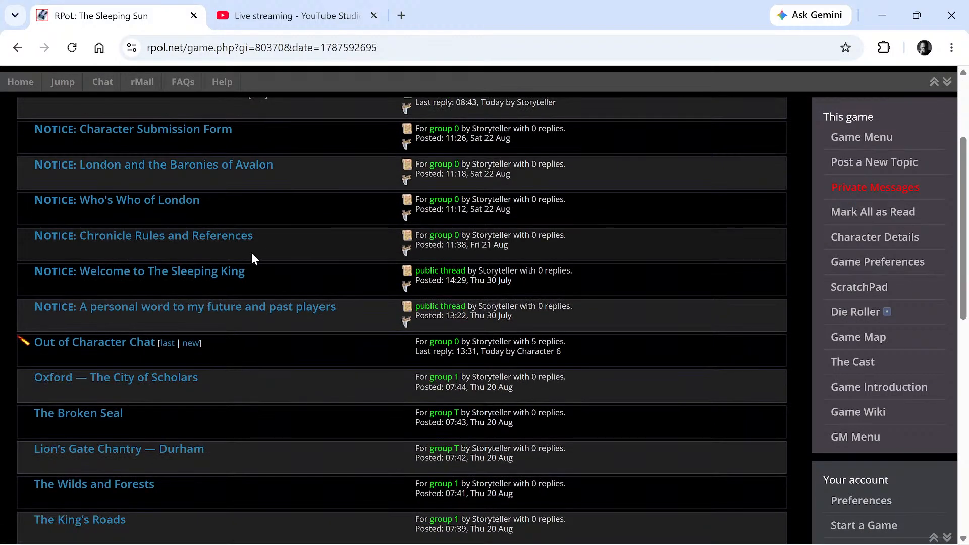
scroll(251, 255, down, 6)
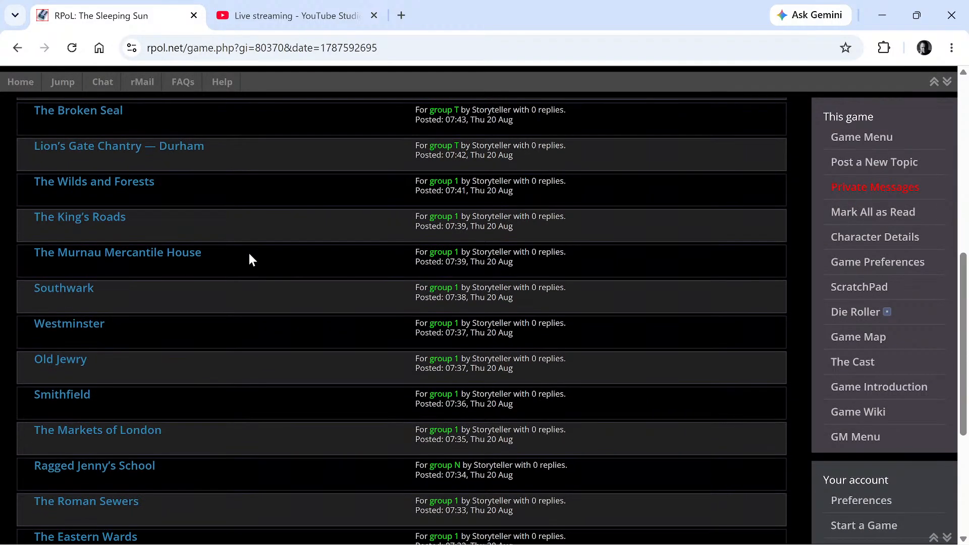
scroll(304, 279, down, 5)
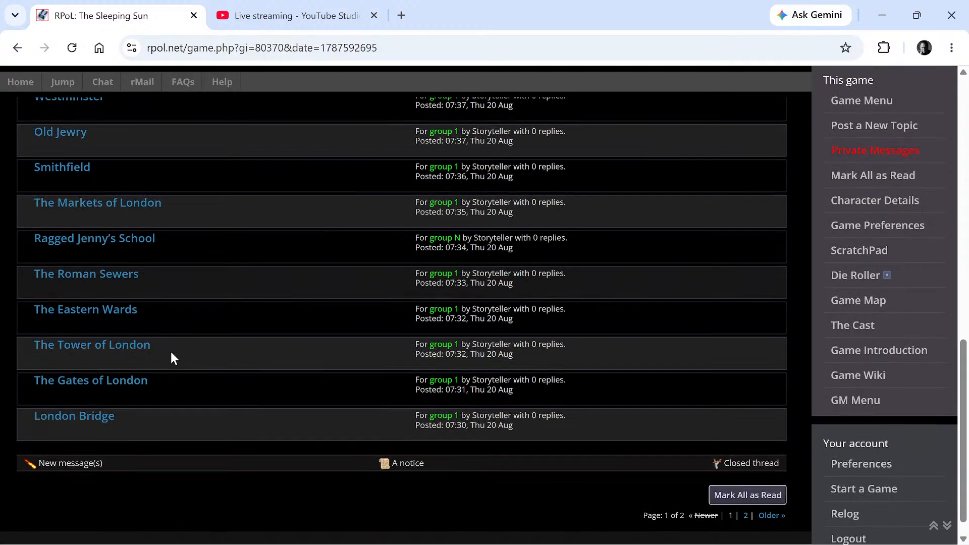
scroll(298, 348, up, 8)
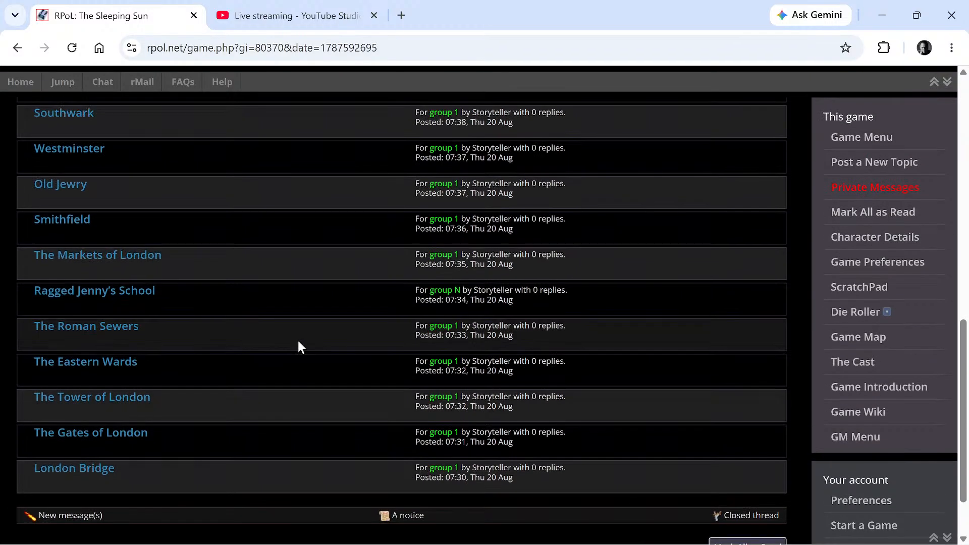
scroll(298, 346, up, 1)
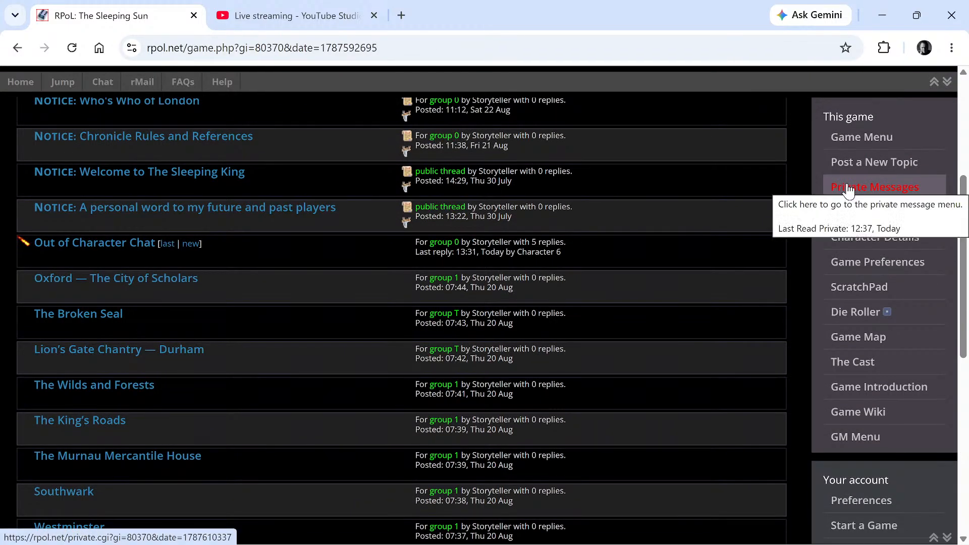
Open the Out of Character Chat thread and read its posts from the first to the latest message
click(82, 245)
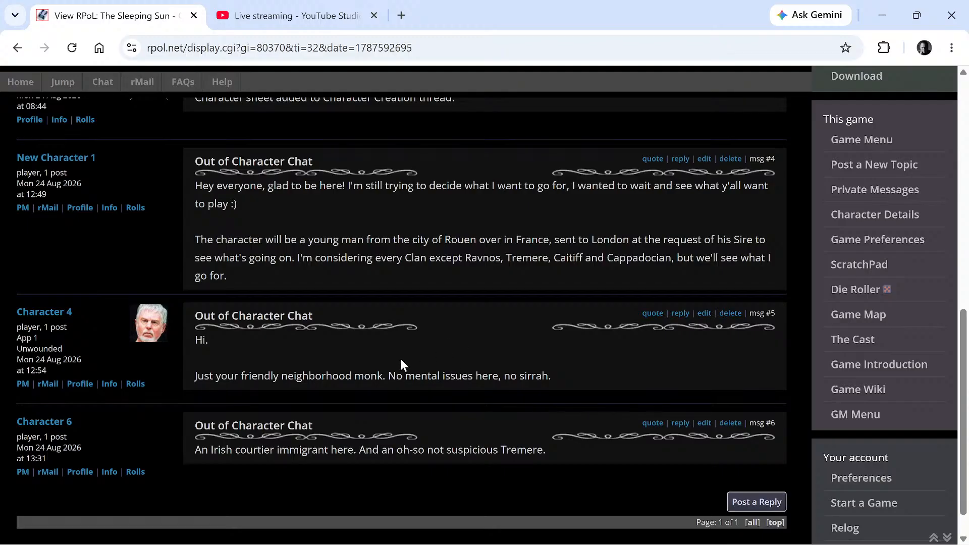
scroll(537, 353, up, 15)
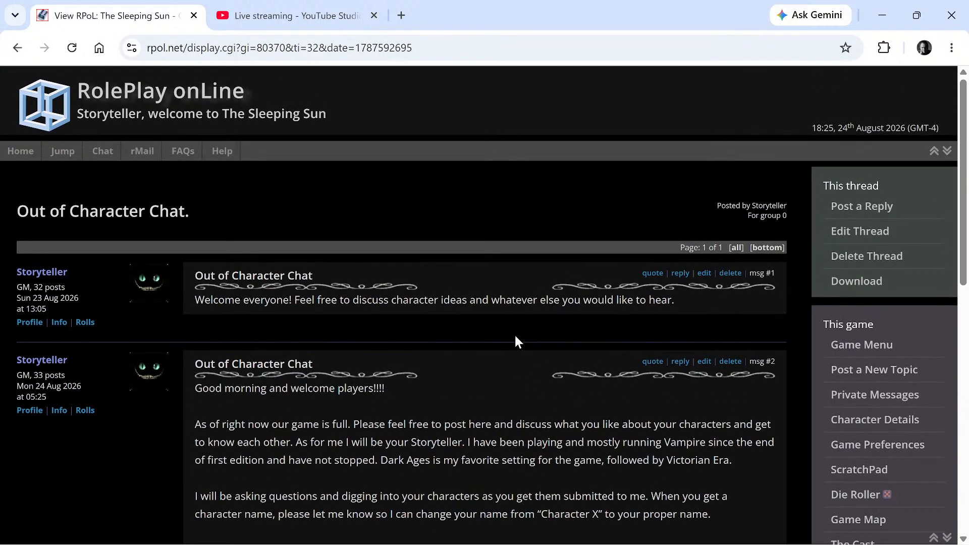
scroll(472, 323, down, 15)
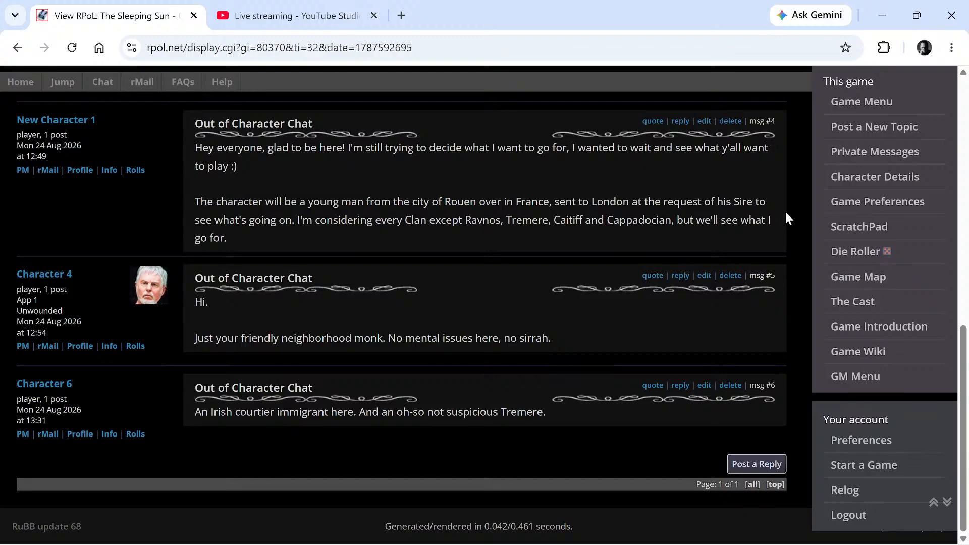
Return to the game's thread list and open the Character Creation Guidelines notice
click(865, 106)
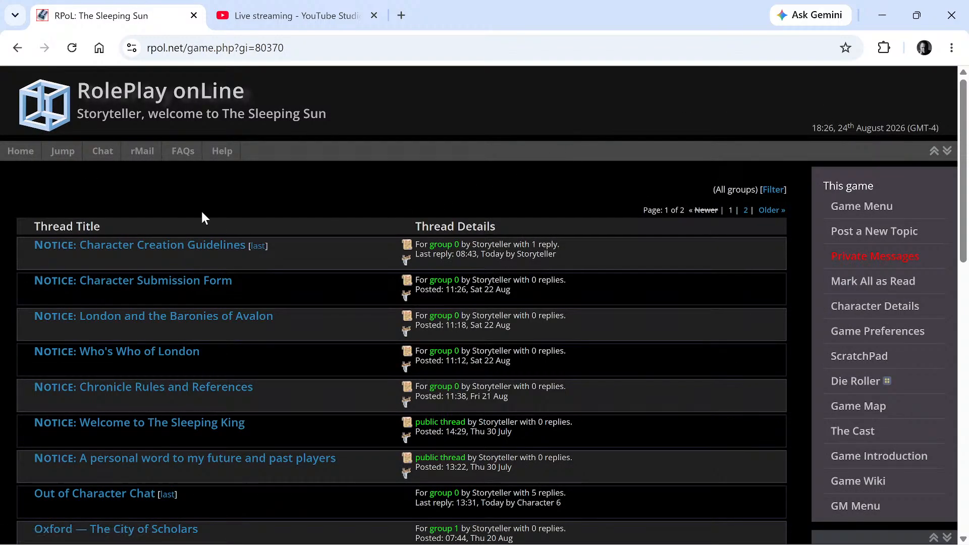
scroll(141, 419, down, 3)
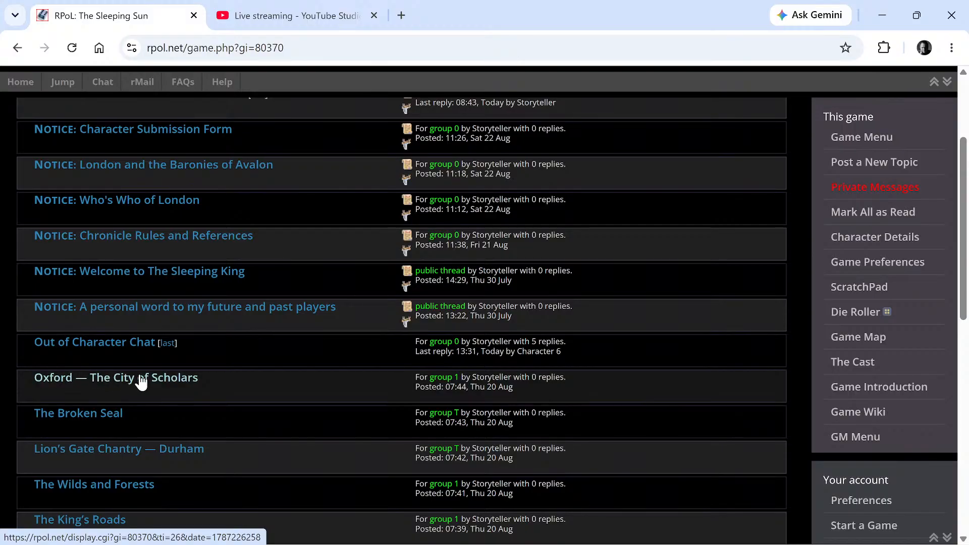
scroll(179, 308, up, 3)
click(181, 246)
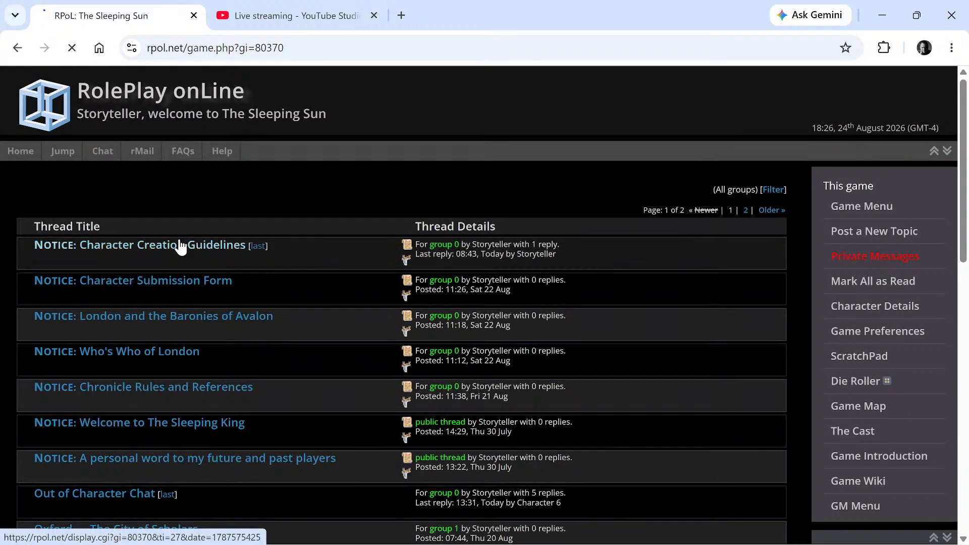
Look through the blank Player Character Sheet in the guidelines, working back up to its opening Character section
scroll(404, 318, up, 8)
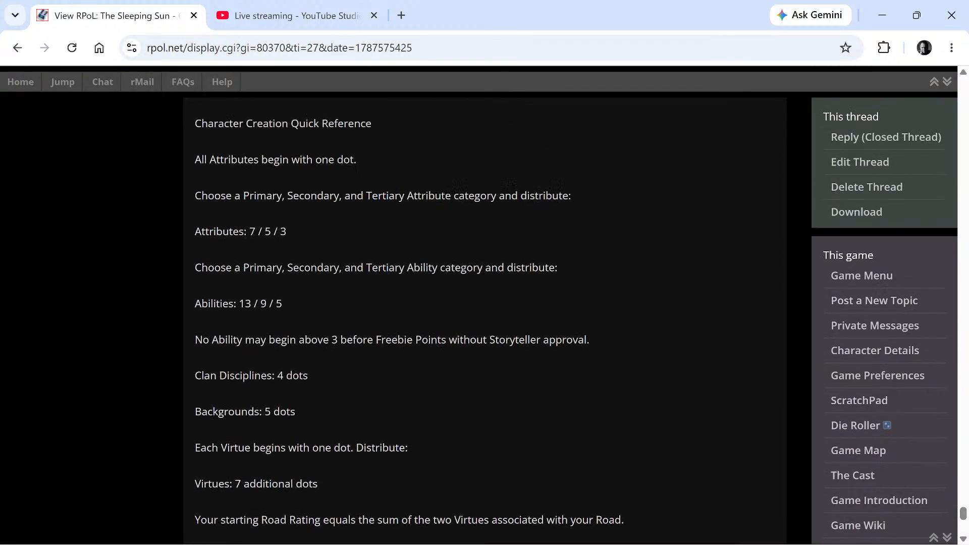
scroll(371, 317, up, 15)
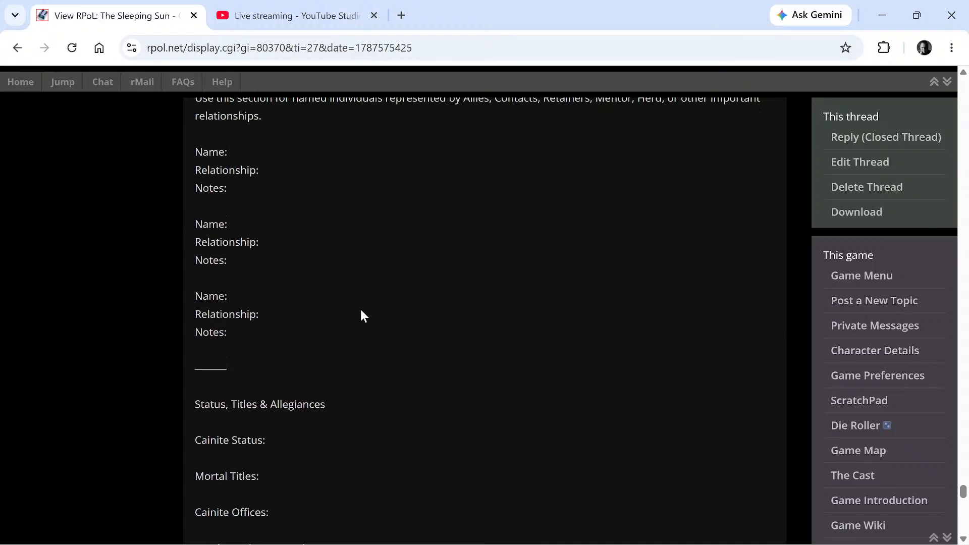
scroll(361, 315, up, 10)
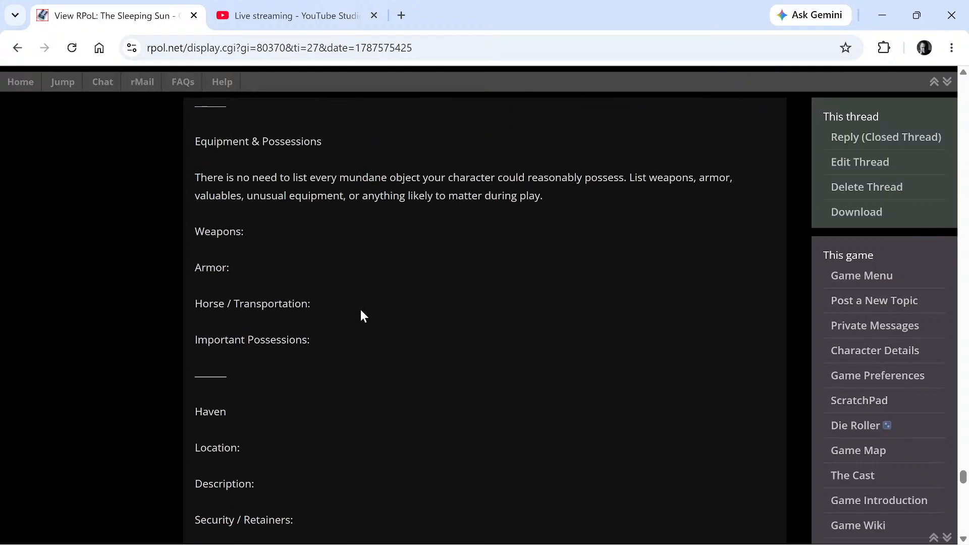
scroll(361, 316, up, 10)
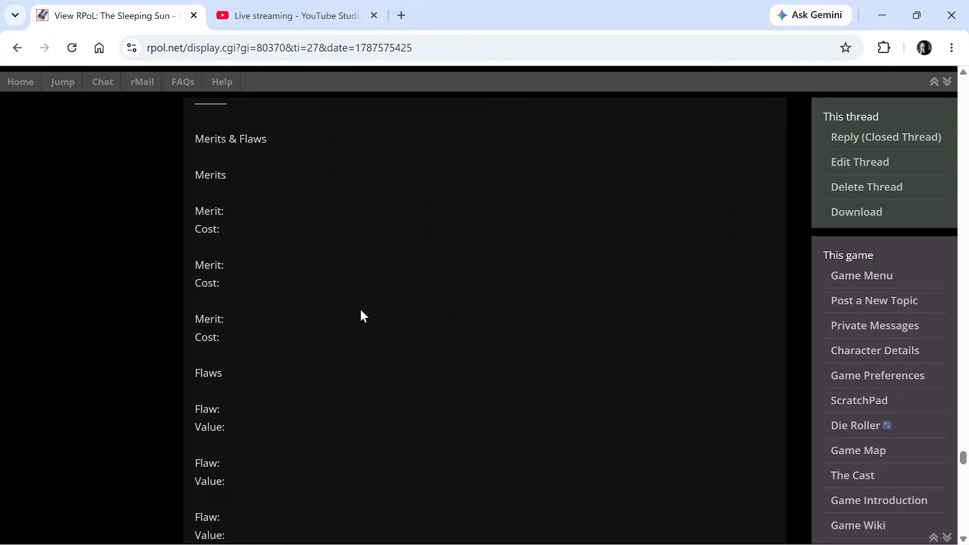
scroll(360, 310, up, 10)
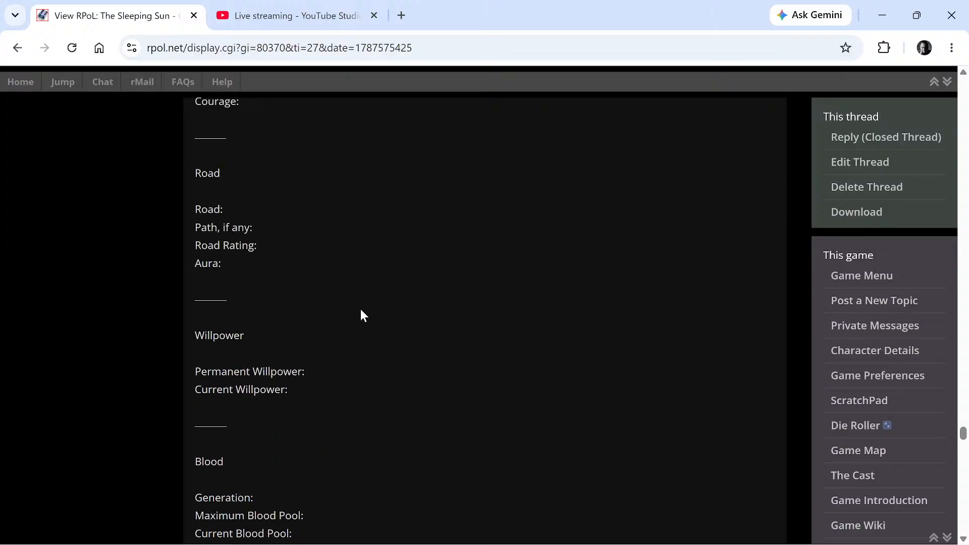
scroll(360, 316, up, 10)
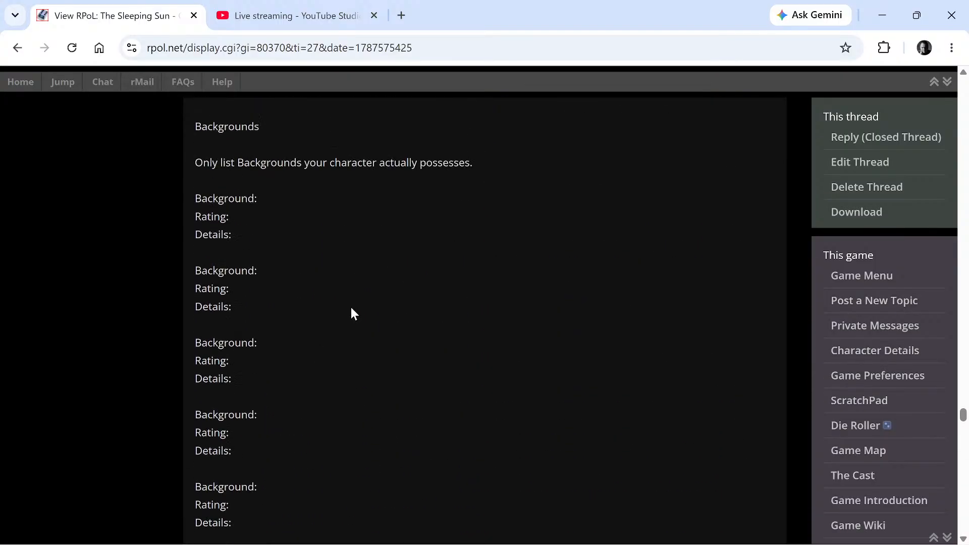
scroll(352, 314, up, 10)
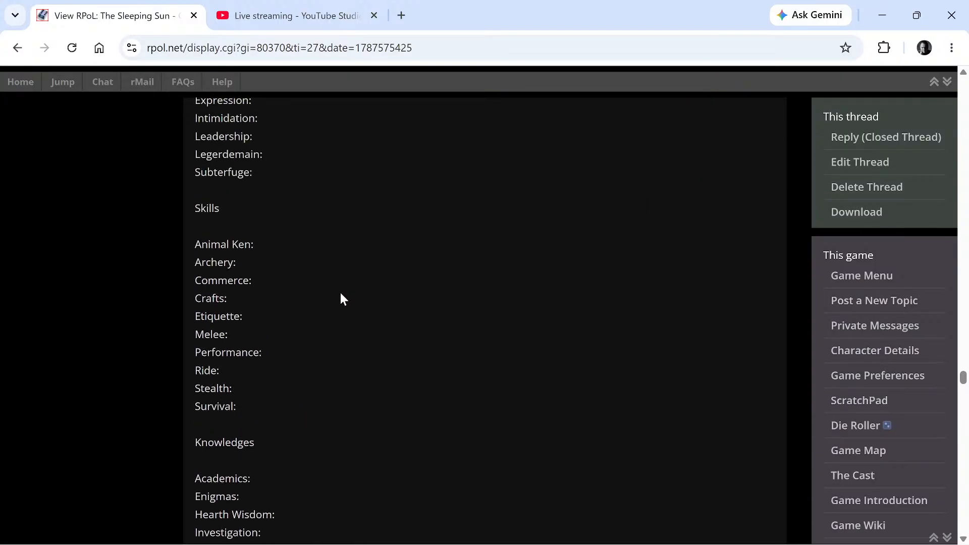
scroll(340, 299, up, 10)
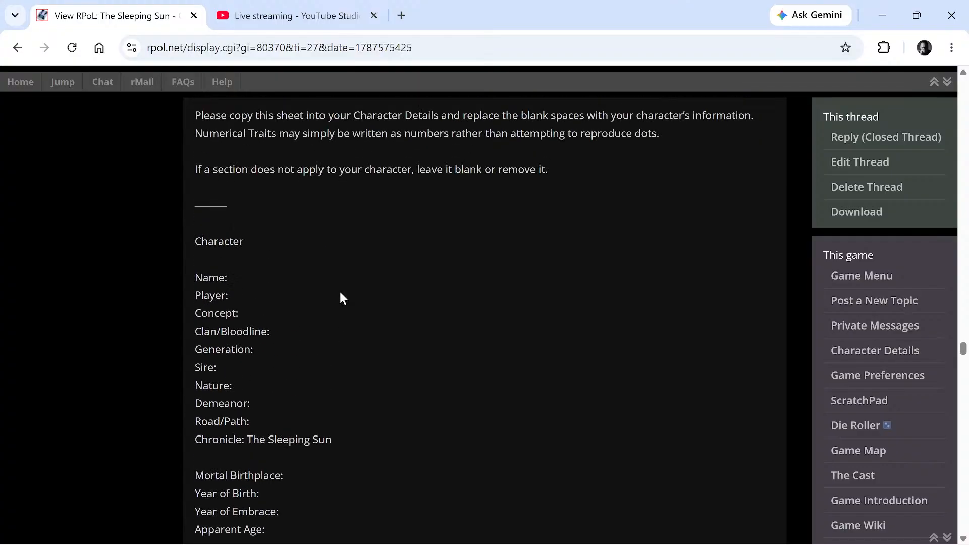
scroll(328, 295, up, 2)
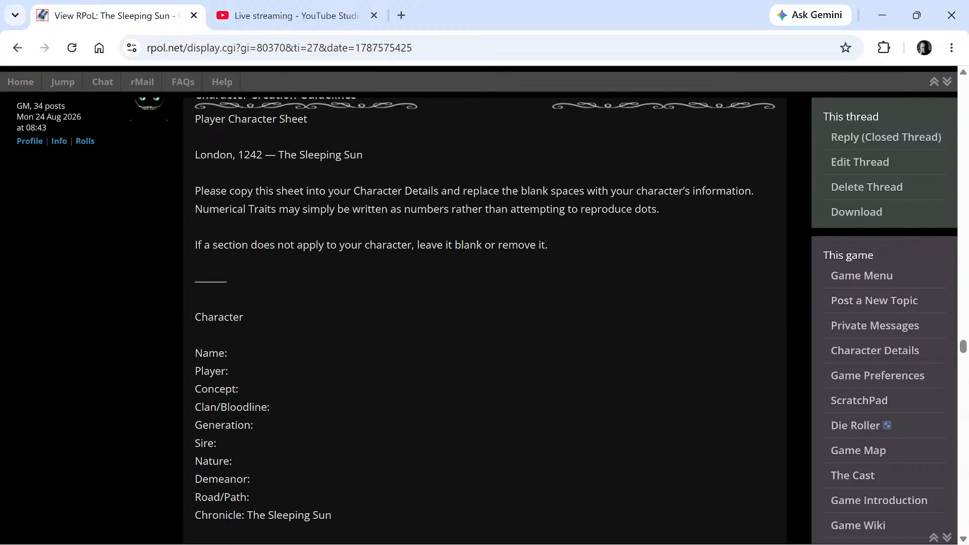
Copy the blank character sheet text from the Character heading through the divider below the Experience Log
mouse_move(193, 315)
mouse_down()
mouse_move(256, 325)
mouse_move(299, 498)
mouse_move(253, 444)
mouse_move(253, 461)
mouse_move(283, 458)
mouse_move(273, 383)
mouse_move(285, 474)
mouse_move(259, 463)
mouse_move(345, 477)
mouse_move(244, 443)
mouse_move(243, 398)
mouse_move(242, 442)
mouse_move(252, 376)
mouse_up()
scroll(298, 494, down, 6)
scroll(297, 494, down, 16)
scroll(253, 461, down, 20)
scroll(286, 467, down, 4)
scroll(272, 471, down, 15)
scroll(262, 463, down, 15)
scroll(339, 467, down, 14)
scroll(240, 440, down, 8)
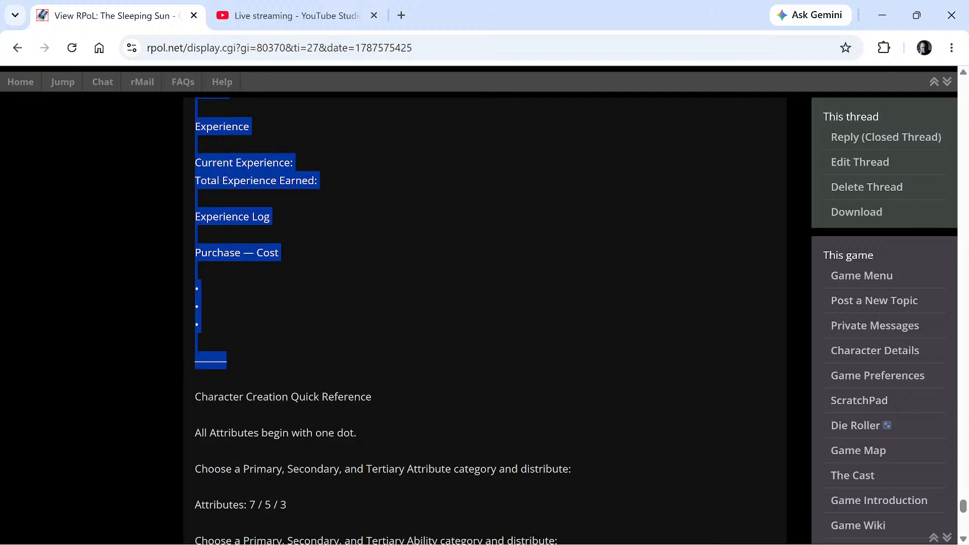
right_click(243, 253)
click(292, 275)
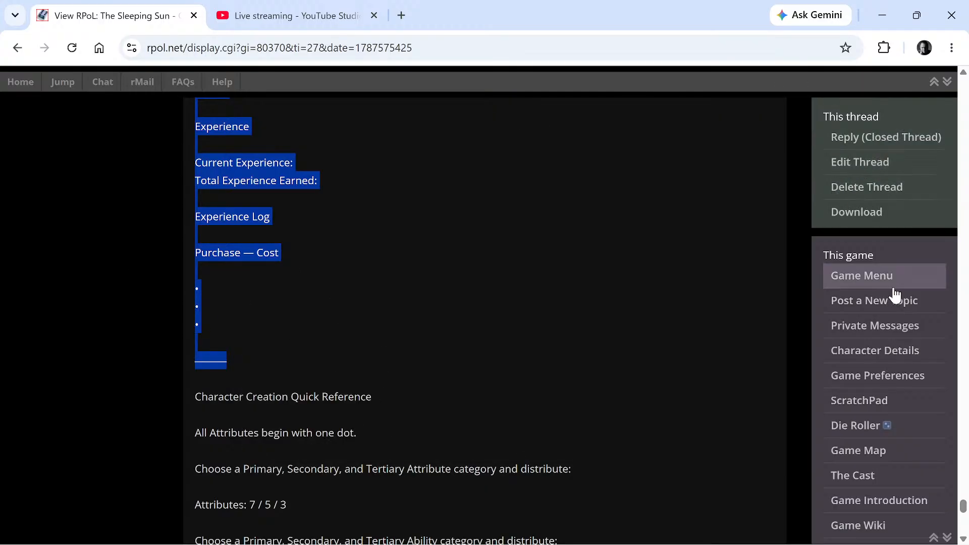
Open the game's Character Details page in a new browser tab and switch to it
right_click(882, 352)
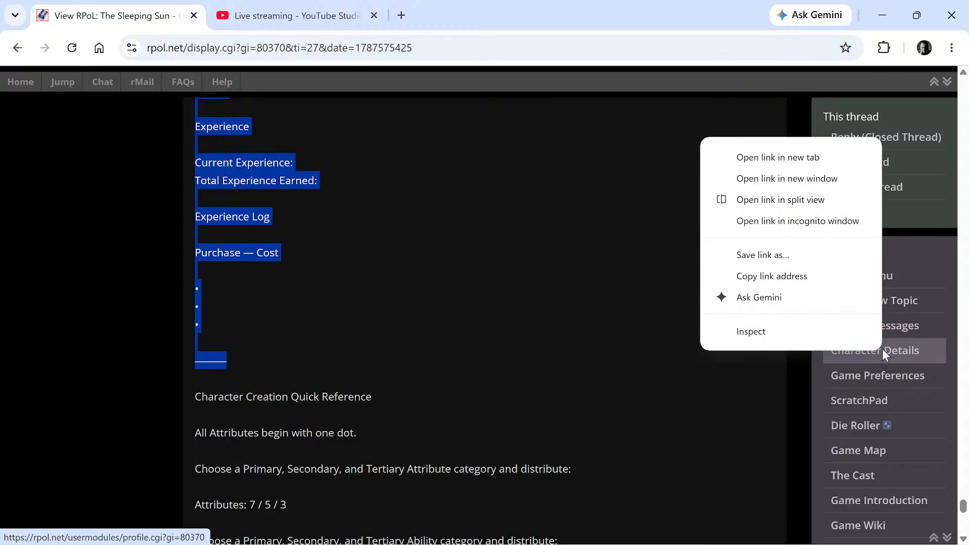
click(790, 158)
click(534, 15)
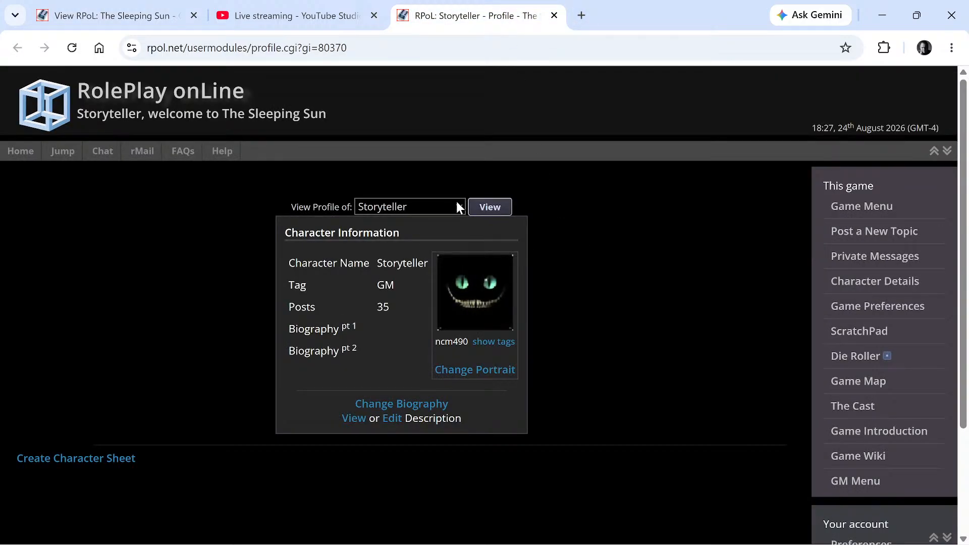
Choose Crowe from the character list and view that character's profile
click(434, 202)
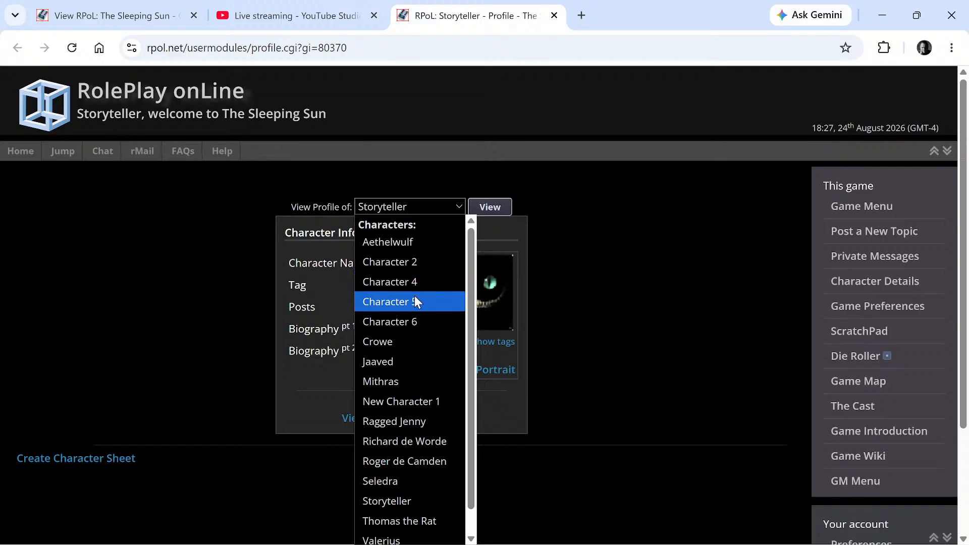
scroll(434, 314, down, 1)
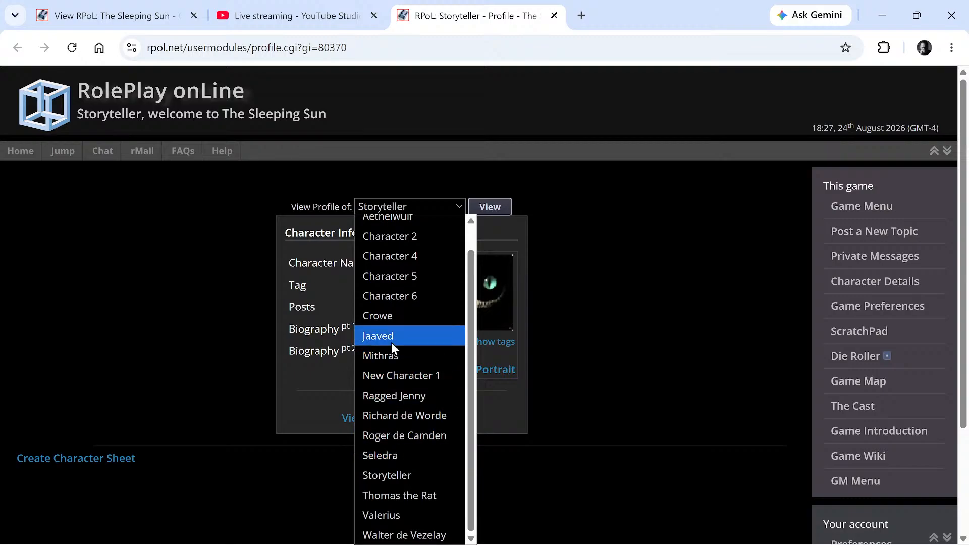
click(388, 315)
click(498, 207)
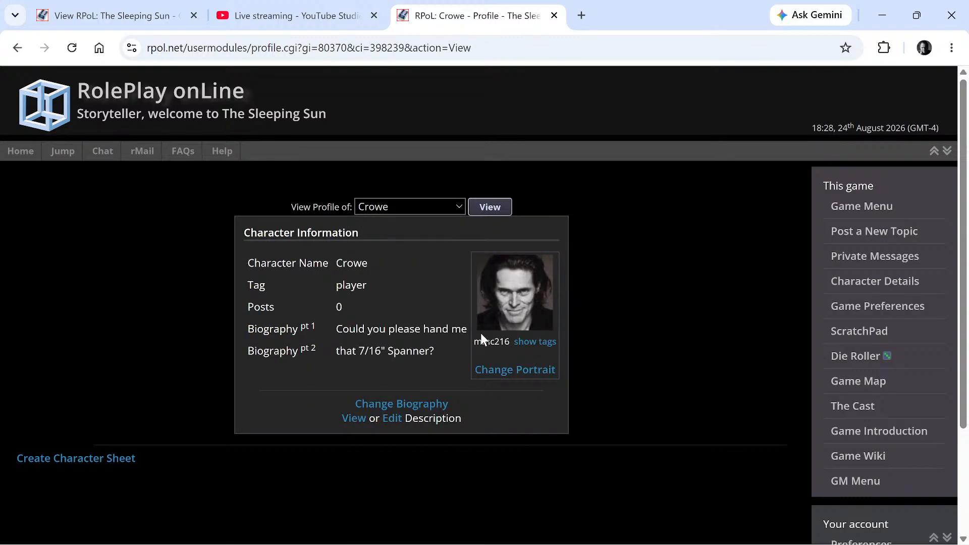
Examine the portrait selection options and browsing categories for Crowe, and return to the character's profile
click(527, 382)
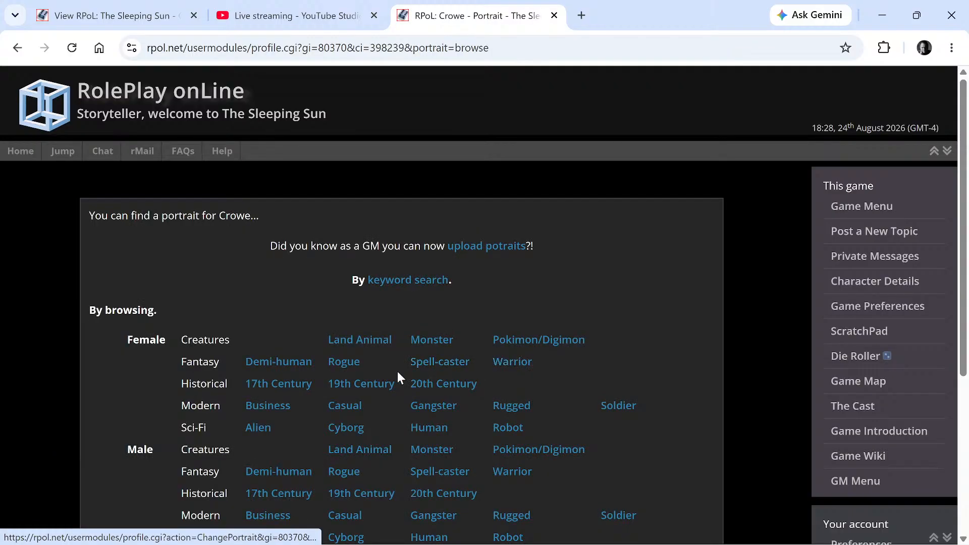
scroll(574, 388, down, 3)
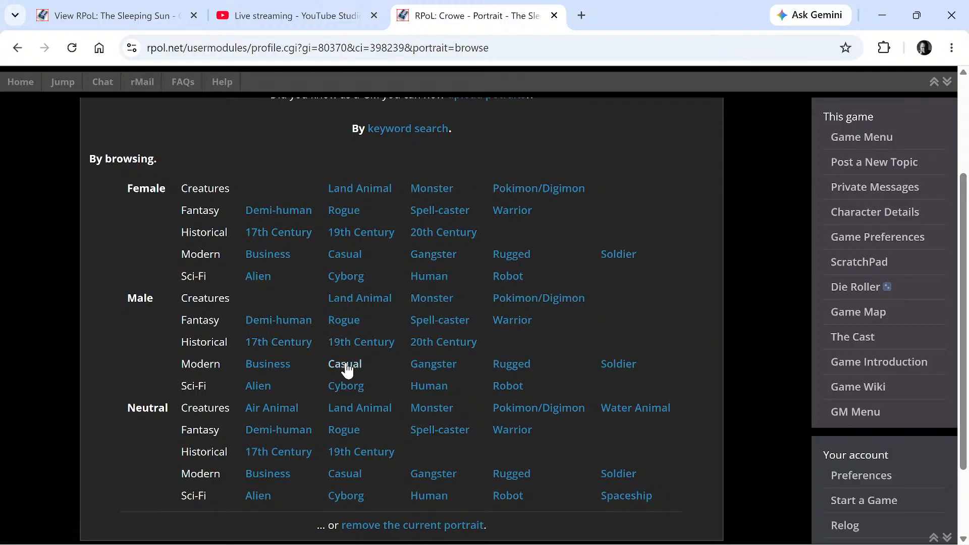
scroll(408, 376, down, 2)
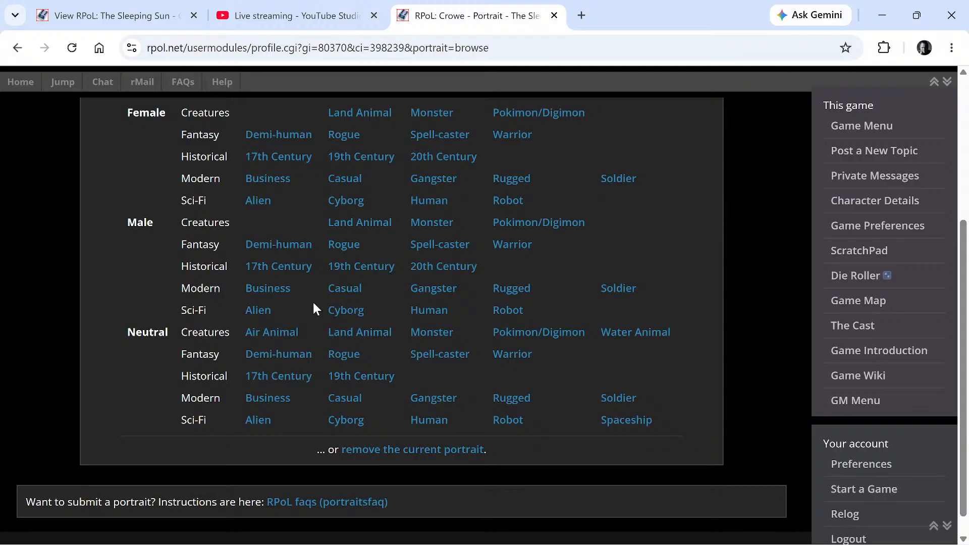
scroll(396, 277, up, 5)
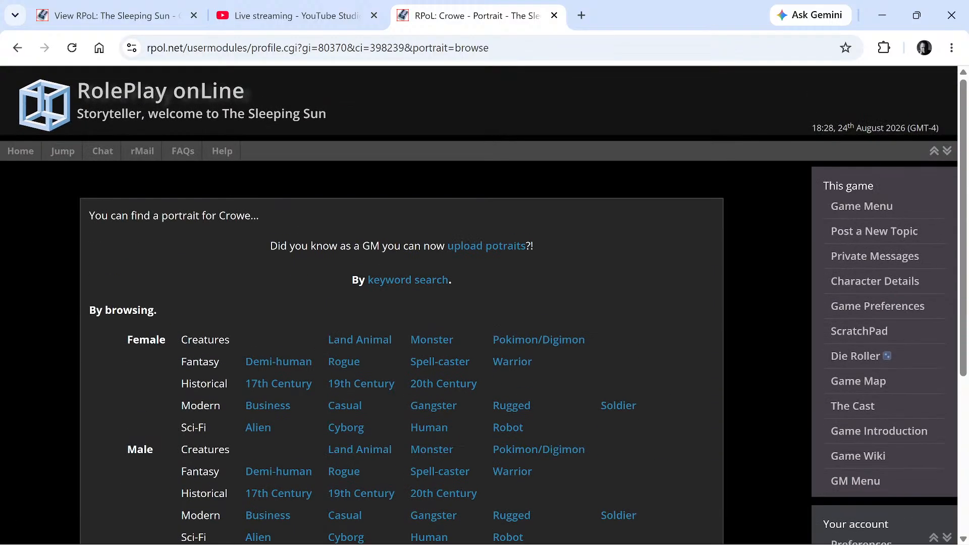
click(17, 48)
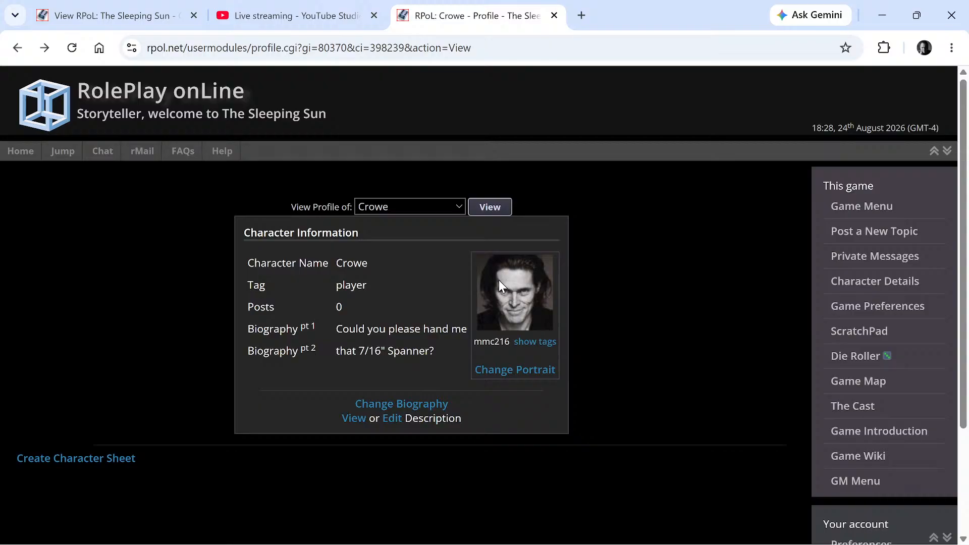
Create a character sheet for Crowe and paste the copied blank sheet text into it, returning to the Character heading
scroll(435, 305, down, 2)
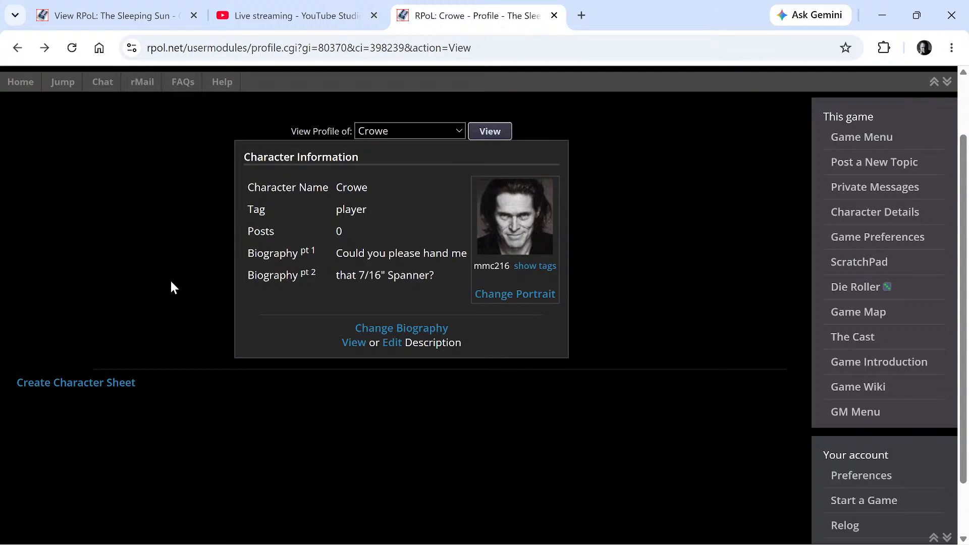
click(130, 383)
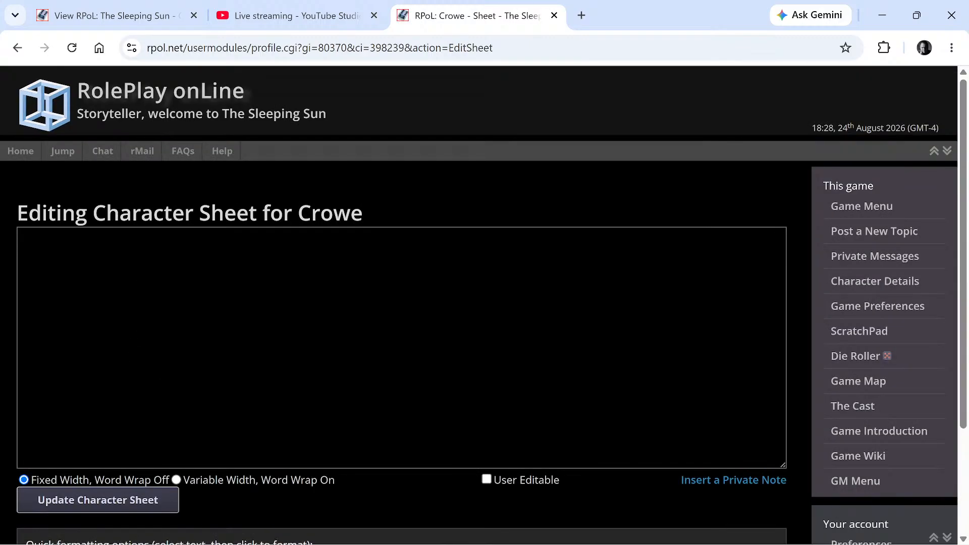
right_click(149, 307)
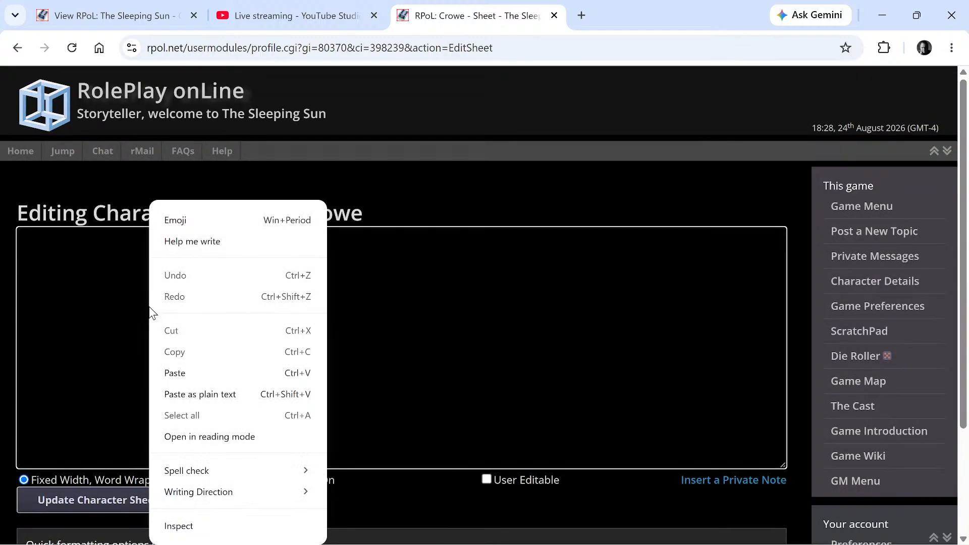
click(179, 374)
scroll(396, 343, up, 10)
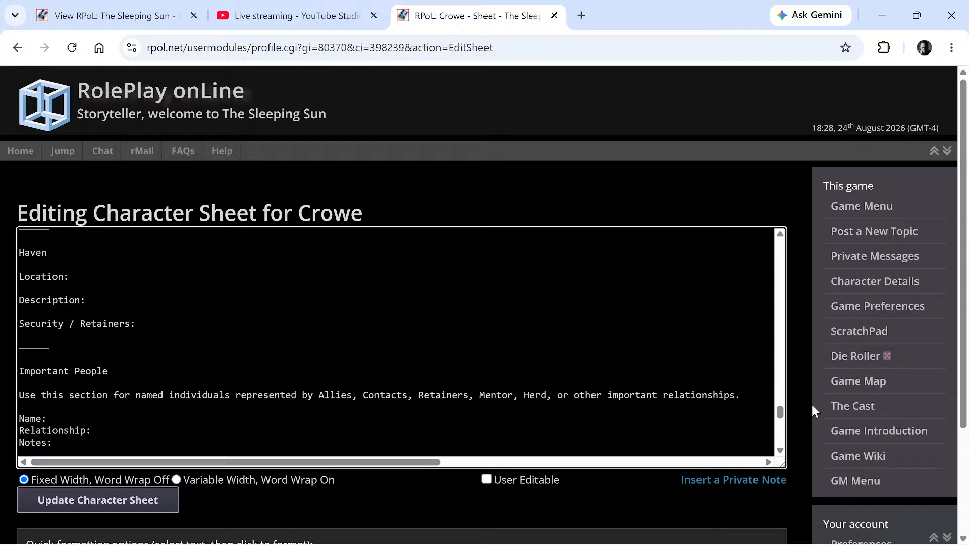
drag(780, 411, 781, 225)
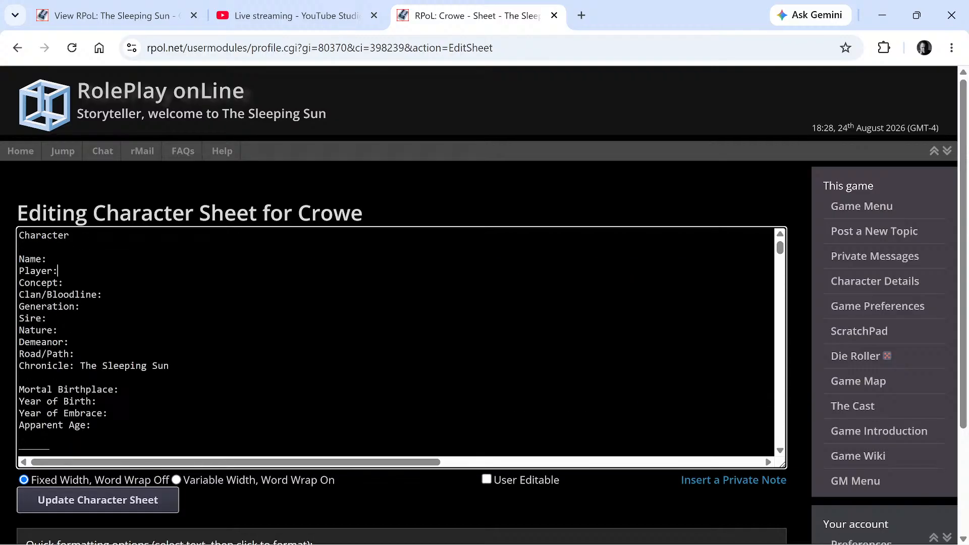
Check the newest and oldest Access to The Sleeping Sun private threads for Crowe's submission, and return to the RPoL home page
click(96, 19)
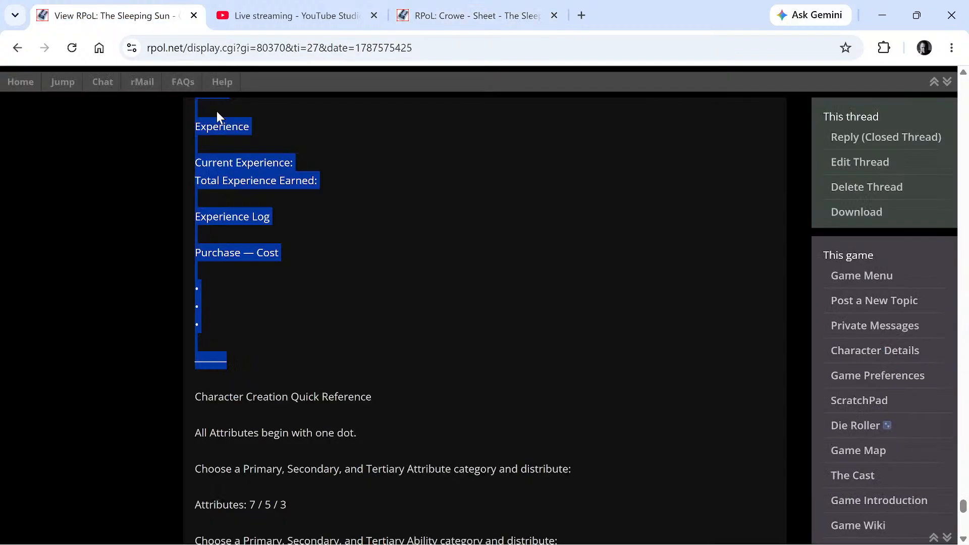
click(885, 326)
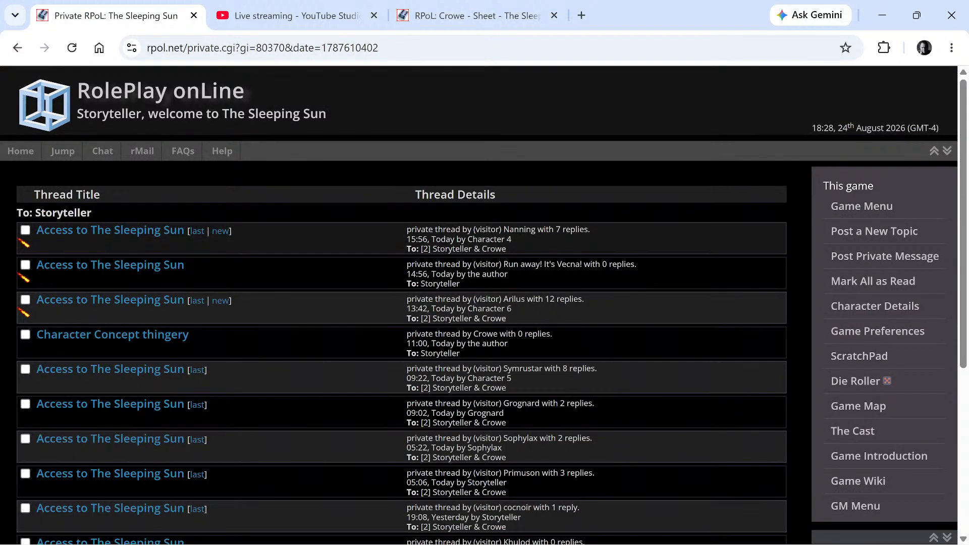
click(156, 232)
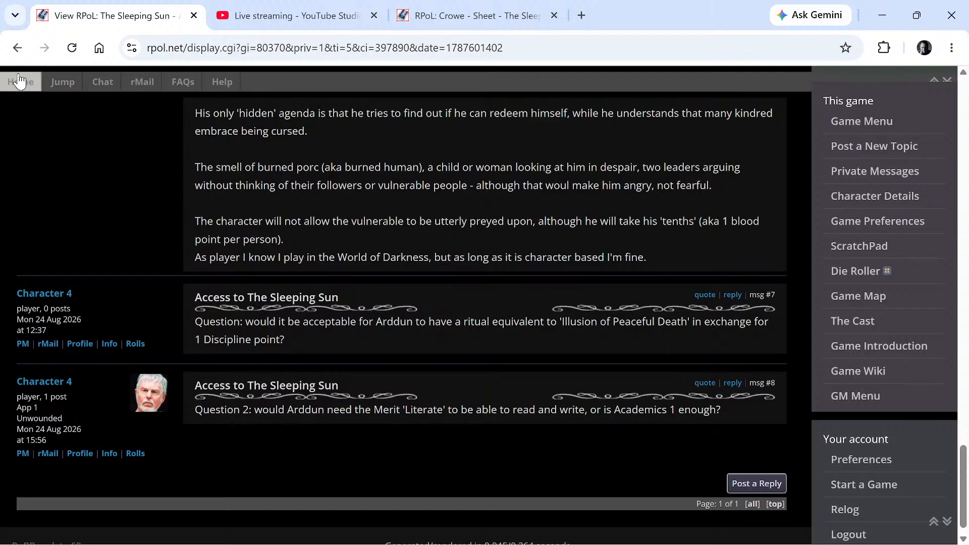
click(17, 48)
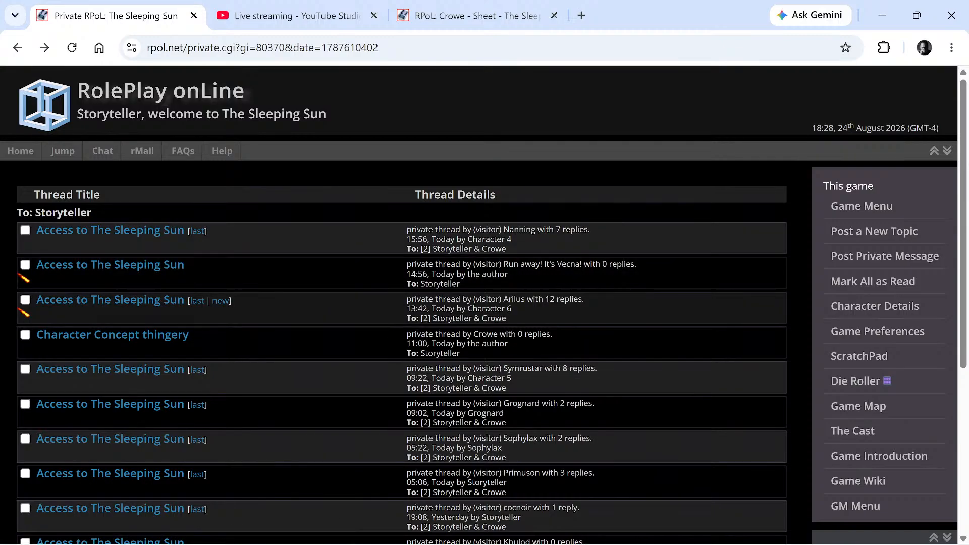
scroll(404, 307, down, 3)
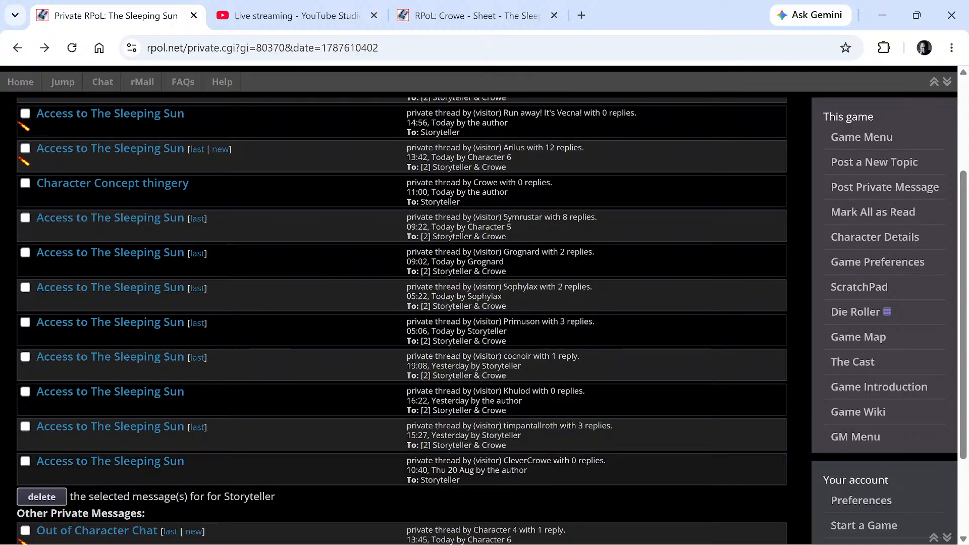
click(121, 462)
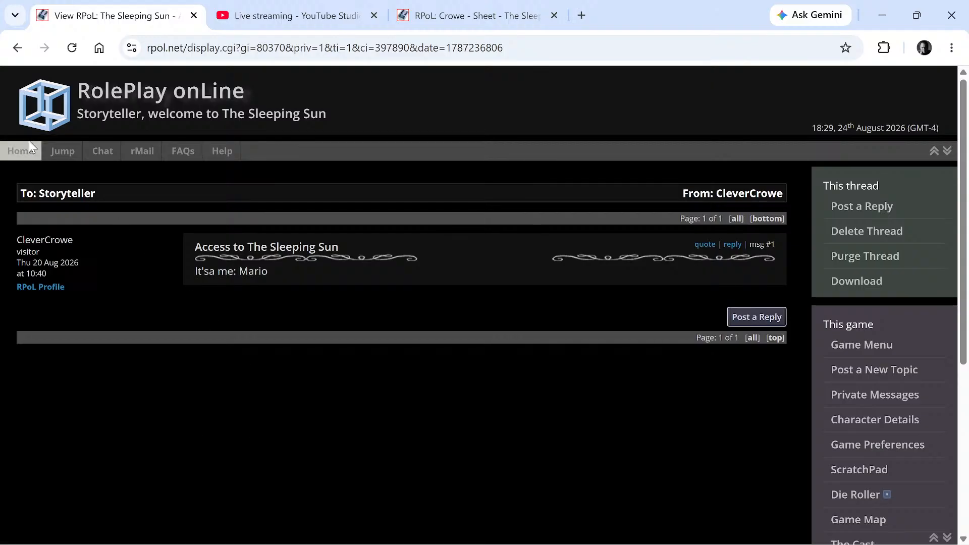
click(23, 151)
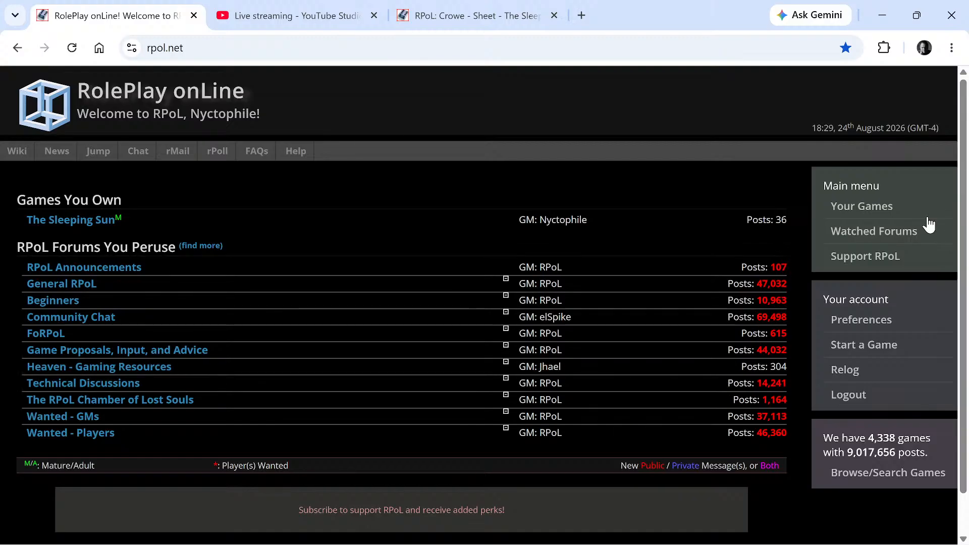
View the Character Submission Form notice in The Sleeping Sun and return to the game's private messages
click(103, 217)
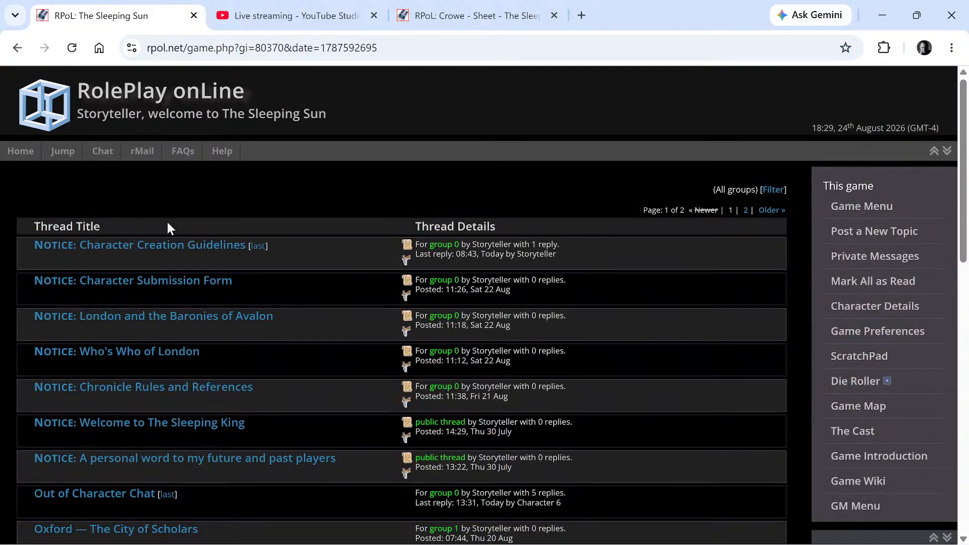
click(224, 285)
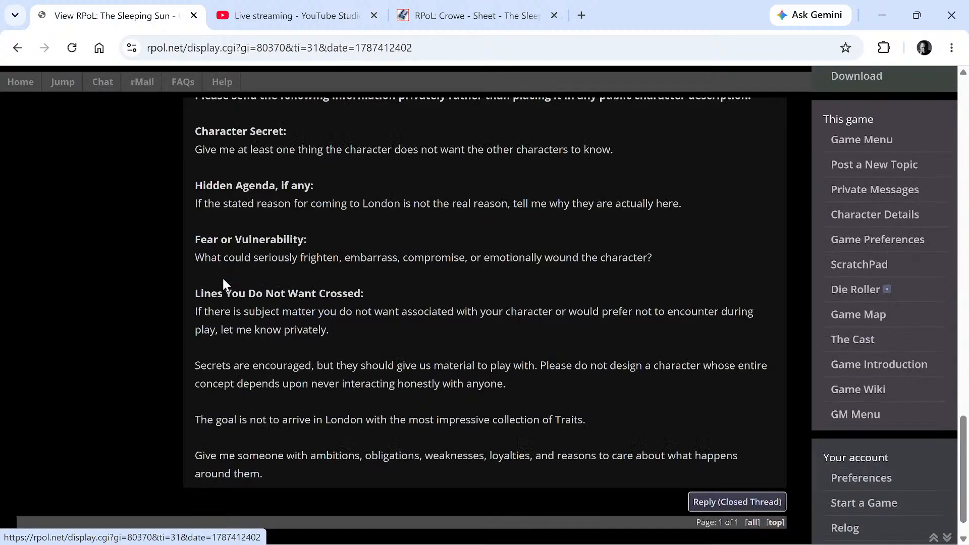
click(875, 189)
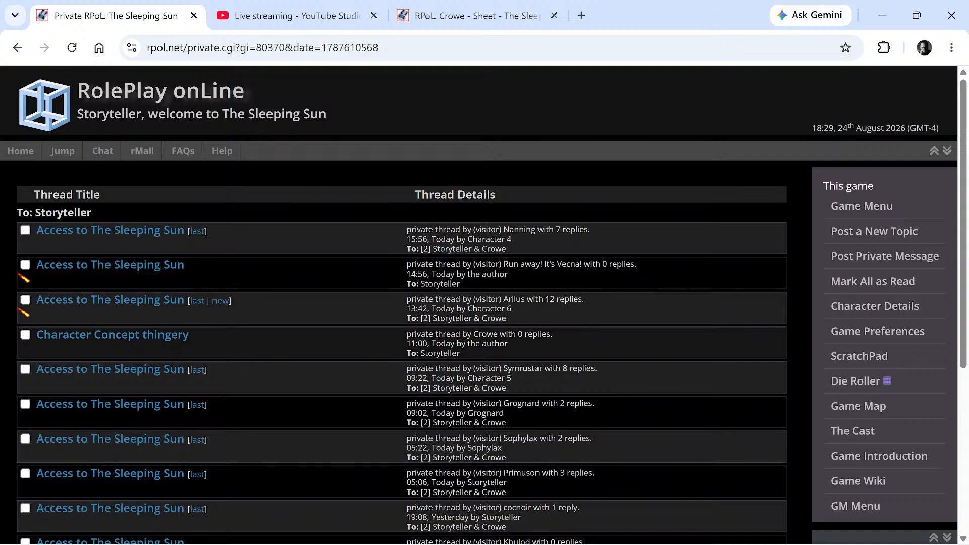
Open Crowe's private thread Character Concept thingery at the start of its first message
click(146, 335)
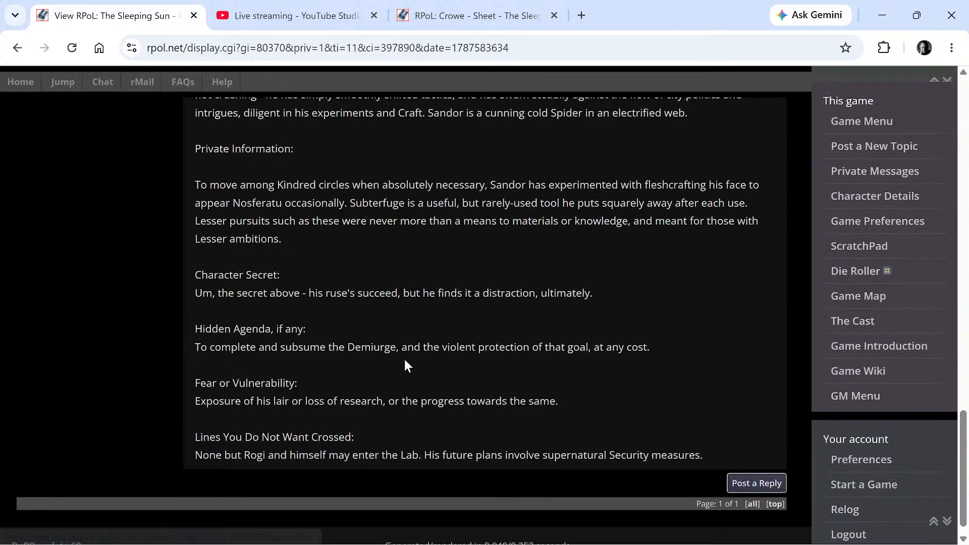
scroll(337, 319, up, 8)
scroll(352, 308, up, 10)
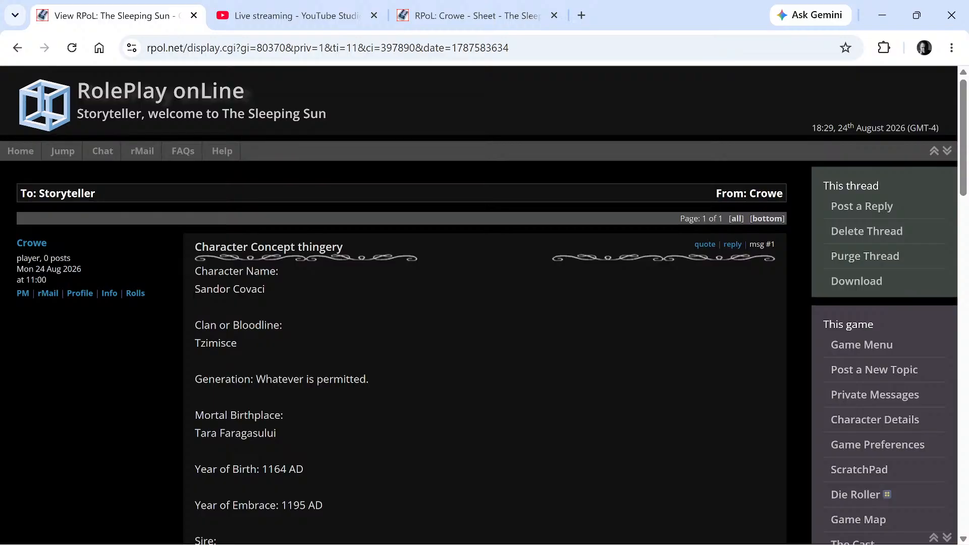
Copy the character's name from the concept message and paste it on the Player line of Crowe's sheet
drag(194, 288, 267, 291)
right_click(253, 289)
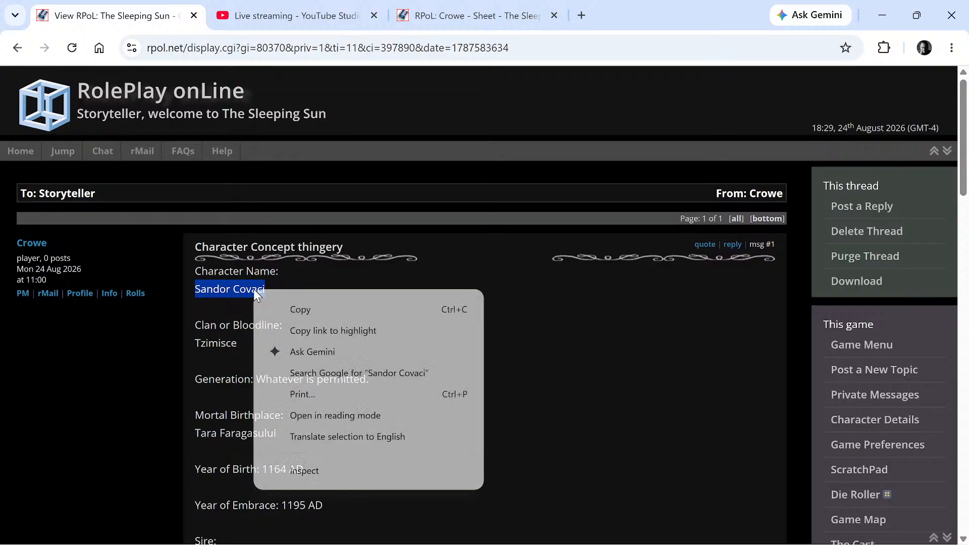
click(321, 313)
click(459, 16)
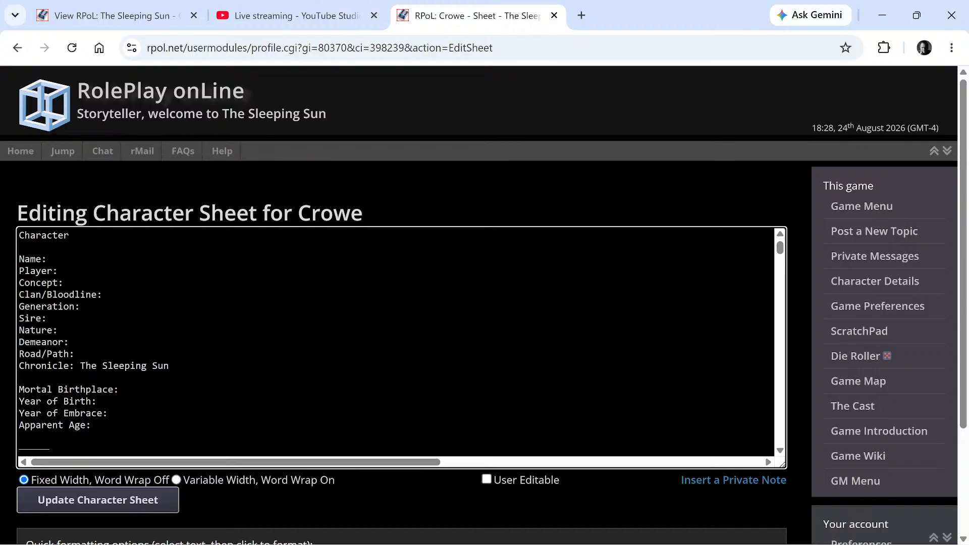
right_click(61, 273)
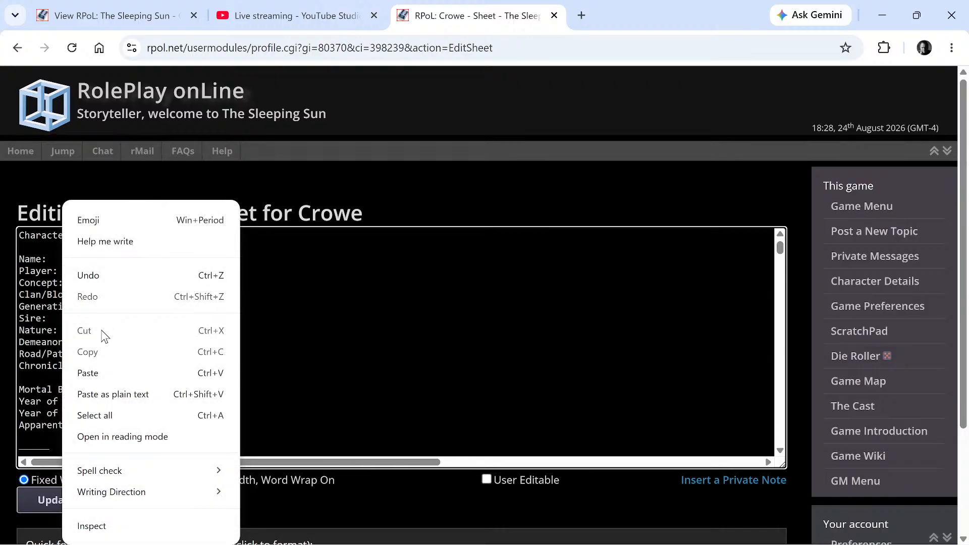
click(117, 373)
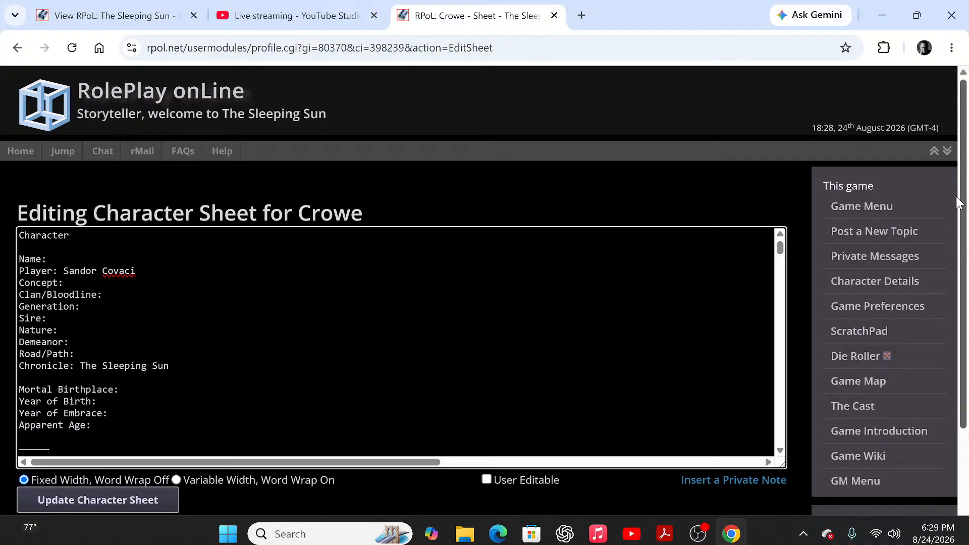
Review Crowe's full concept message, from clan and birthplace through the private information, for details to use in the sheet
click(87, 9)
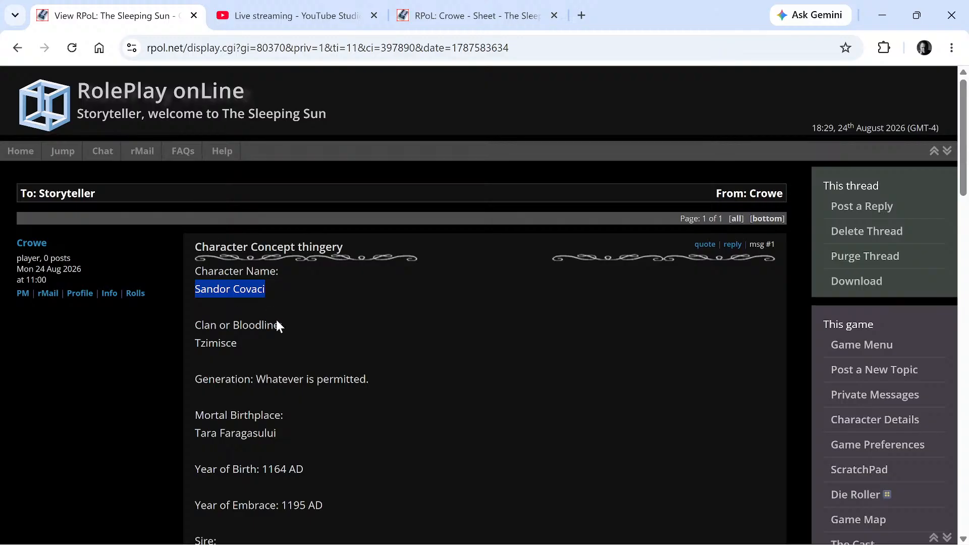
scroll(334, 361, down, 6)
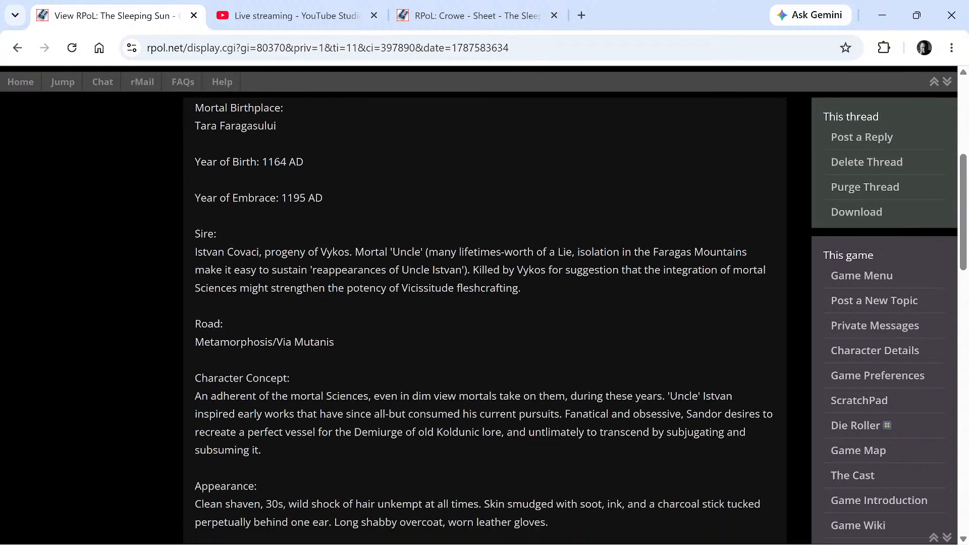
scroll(318, 352, down, 7)
scroll(318, 352, down, 3)
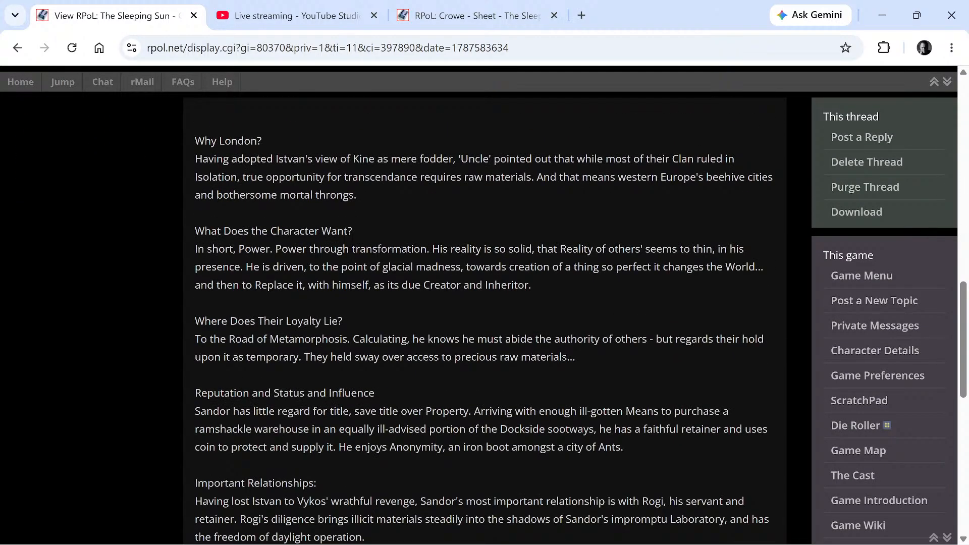
scroll(316, 353, down, 5)
scroll(314, 350, down, 2)
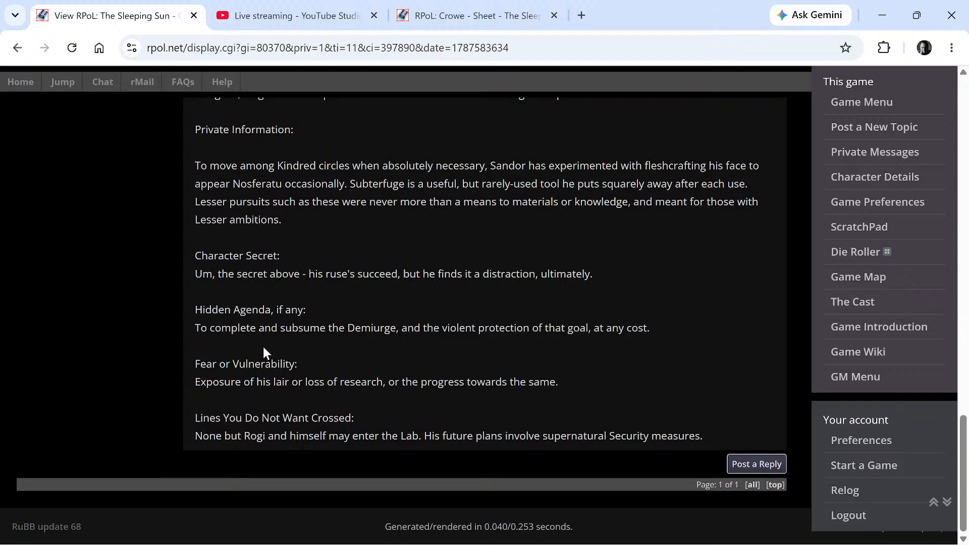
scroll(263, 347, up, 20)
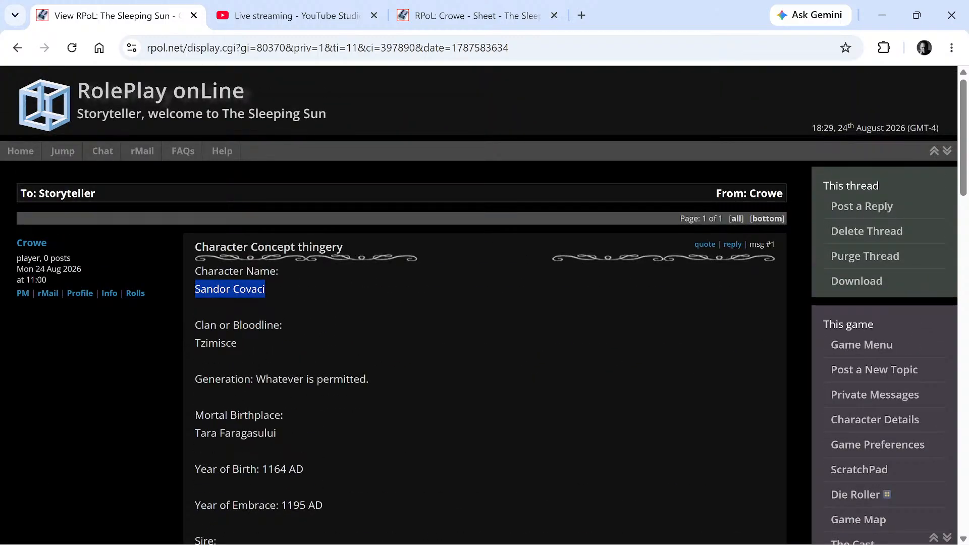
scroll(278, 411, down, 5)
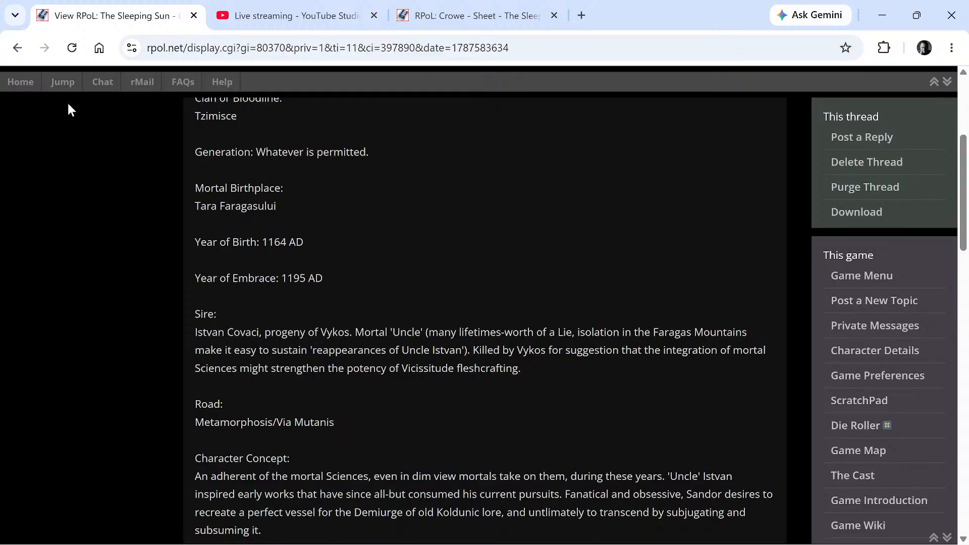
Return to Crowe's character sheet and fill in the Concept line with "Mideval Scientist"
click(468, 15)
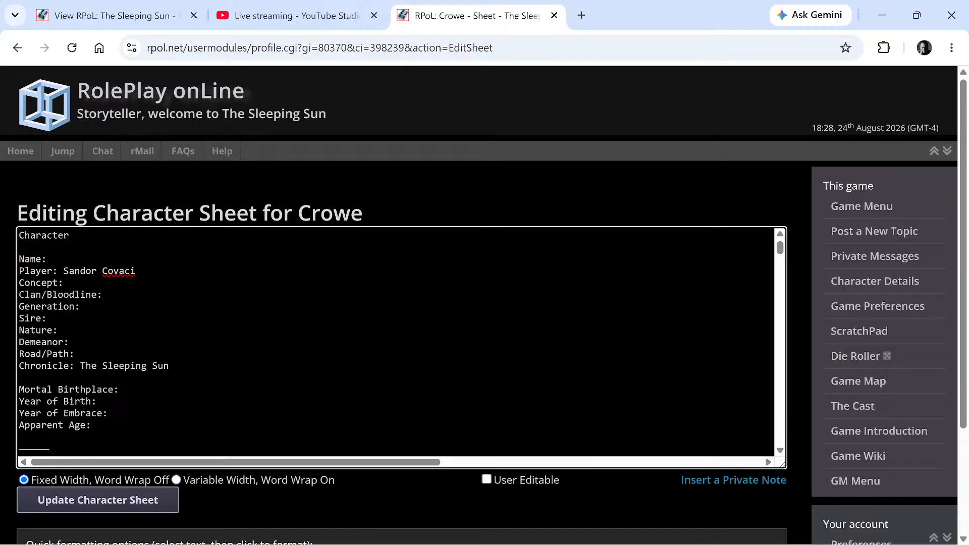
text(Mideval Scientist)
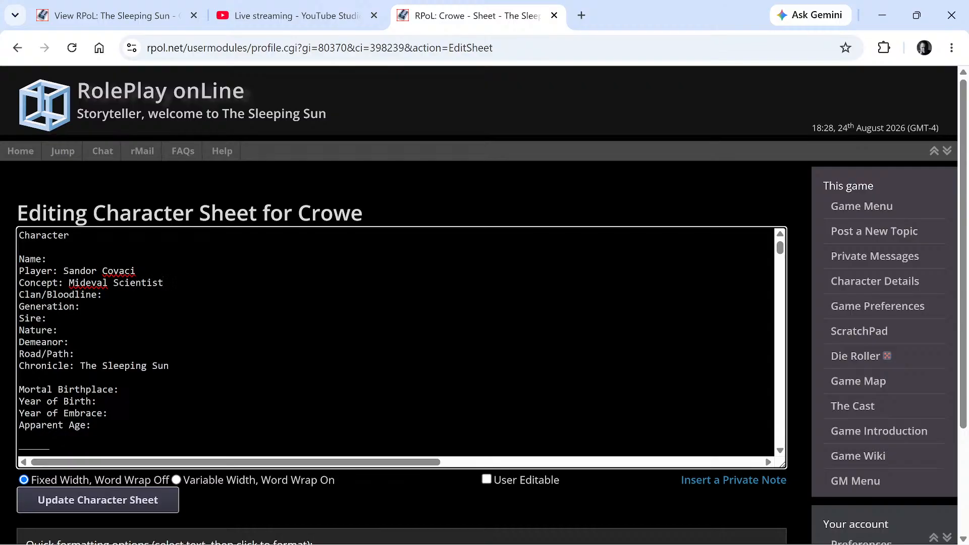
right_click(71, 282)
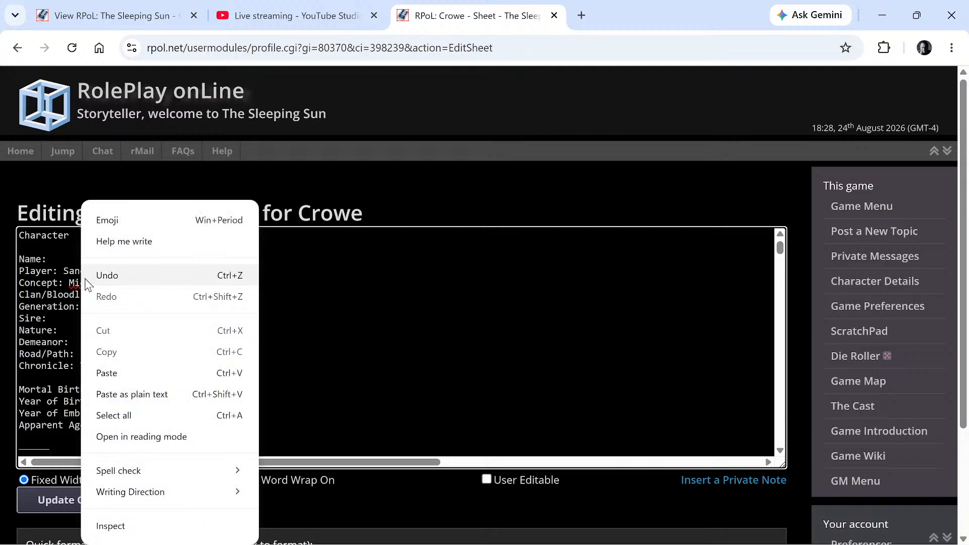
click(69, 282)
click(71, 330)
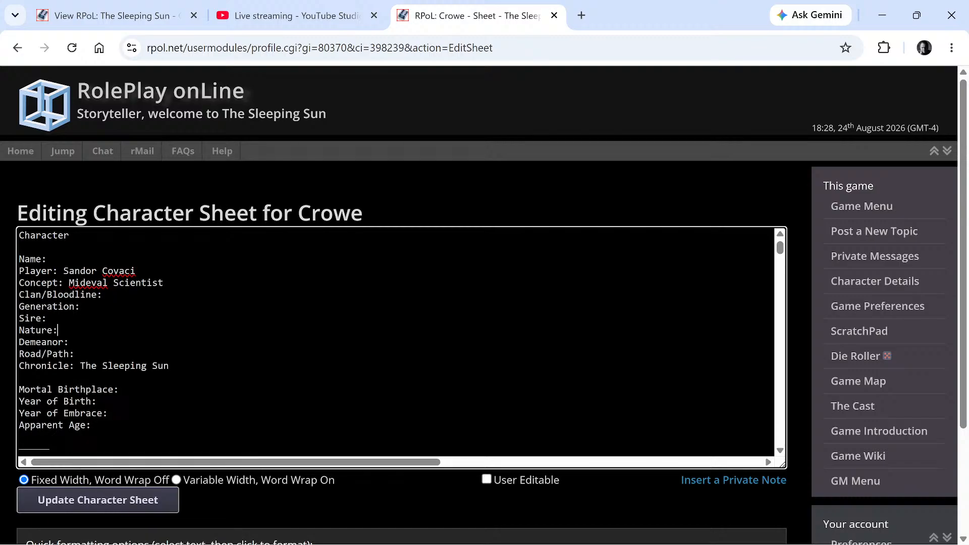
Turn on the browser's enhanced spell check from the misspelled word in the Concept line
drag(93, 272, 92, 282)
click(93, 283)
right_click(94, 283)
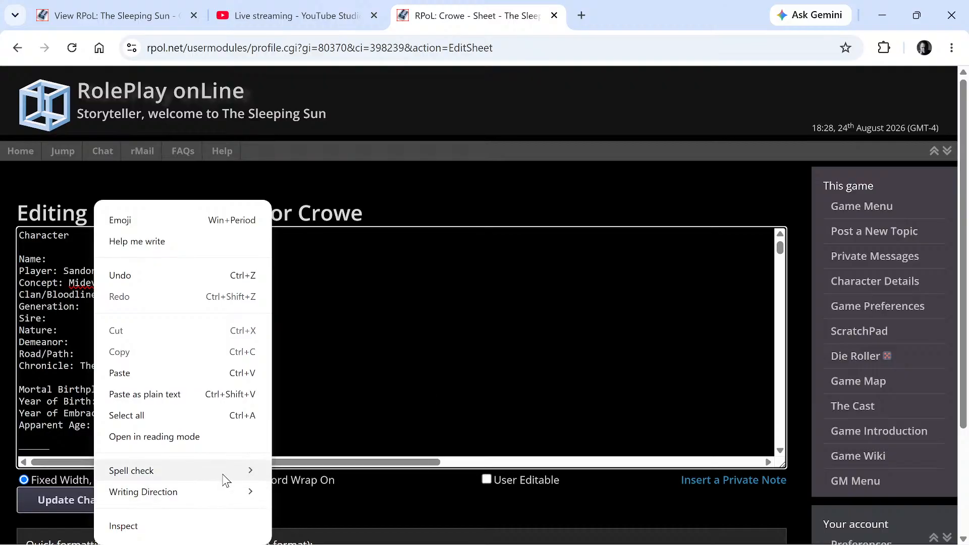
mouse_move(222, 478)
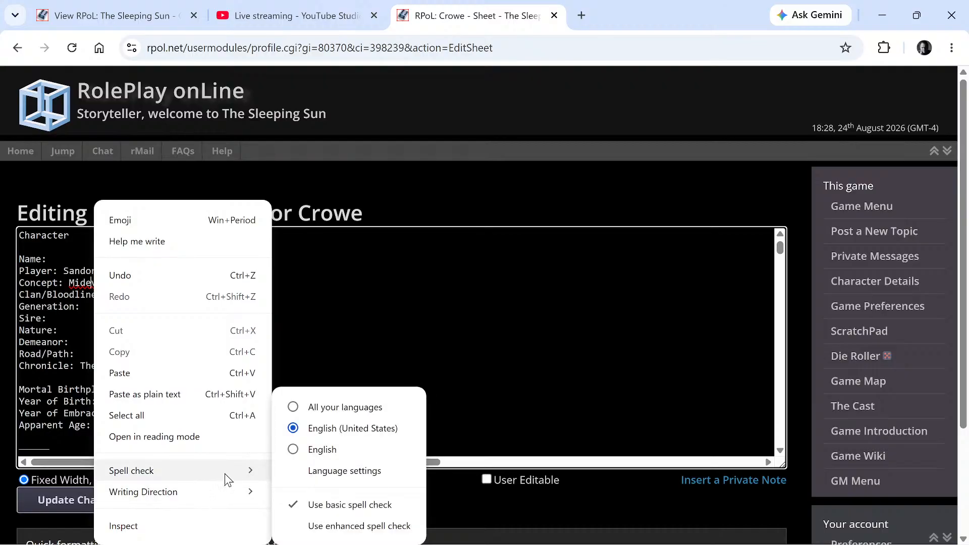
click(312, 529)
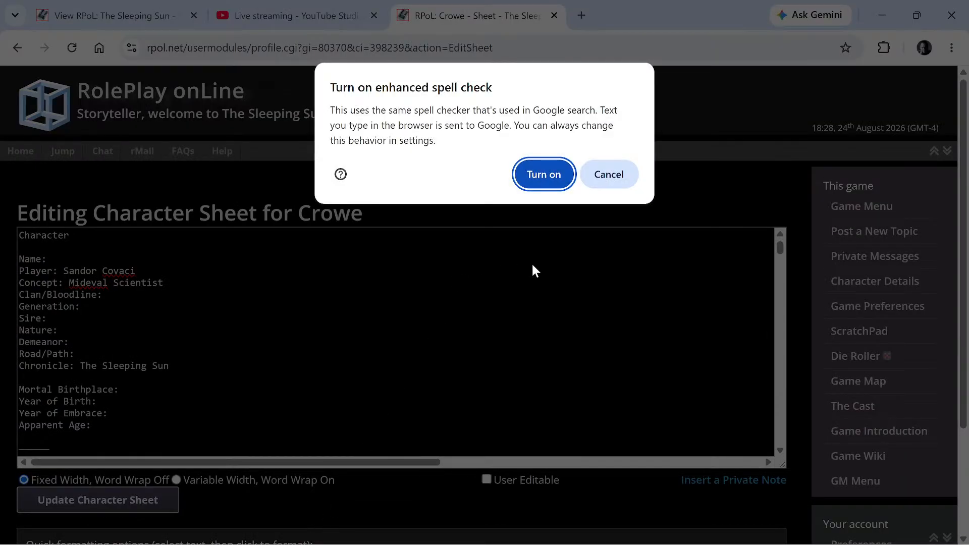
click(545, 175)
Correct the misspelled word on the Concept line to the suggested spelling "Medieval"
triple_click(103, 282)
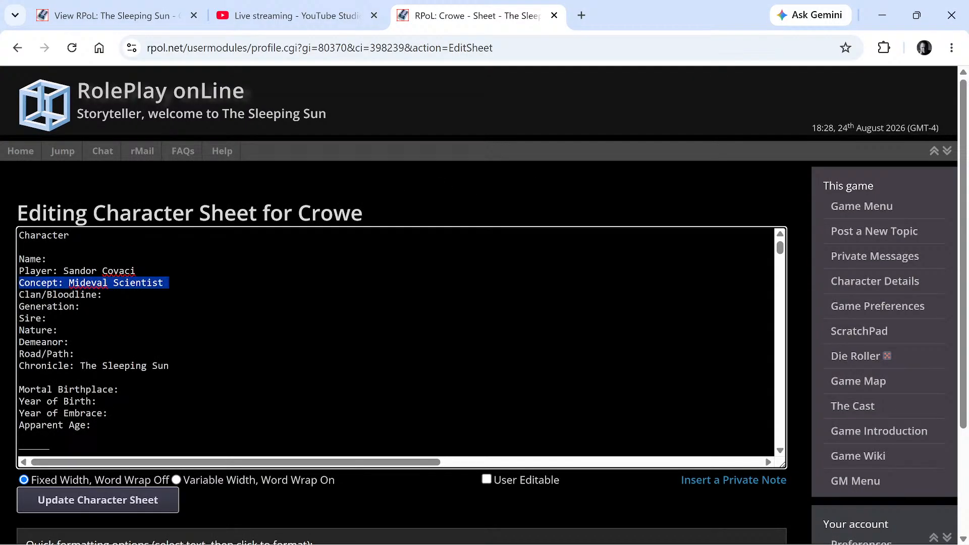
click(87, 285)
right_click(87, 285)
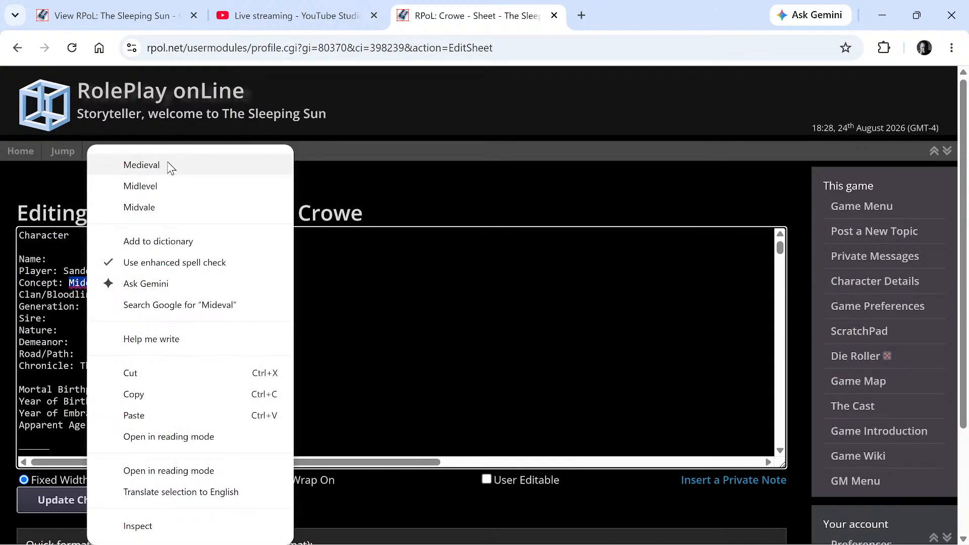
click(142, 165)
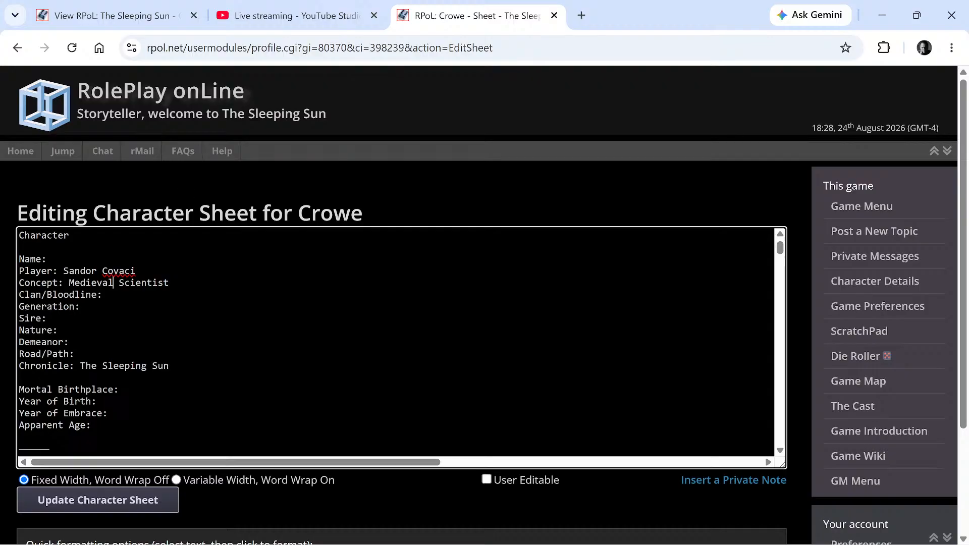
right_click(130, 281)
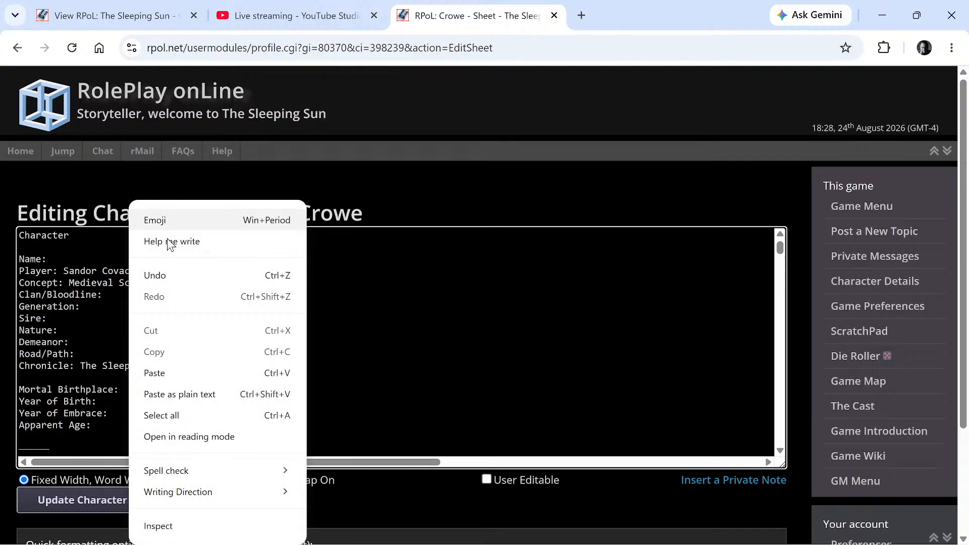
click(70, 235)
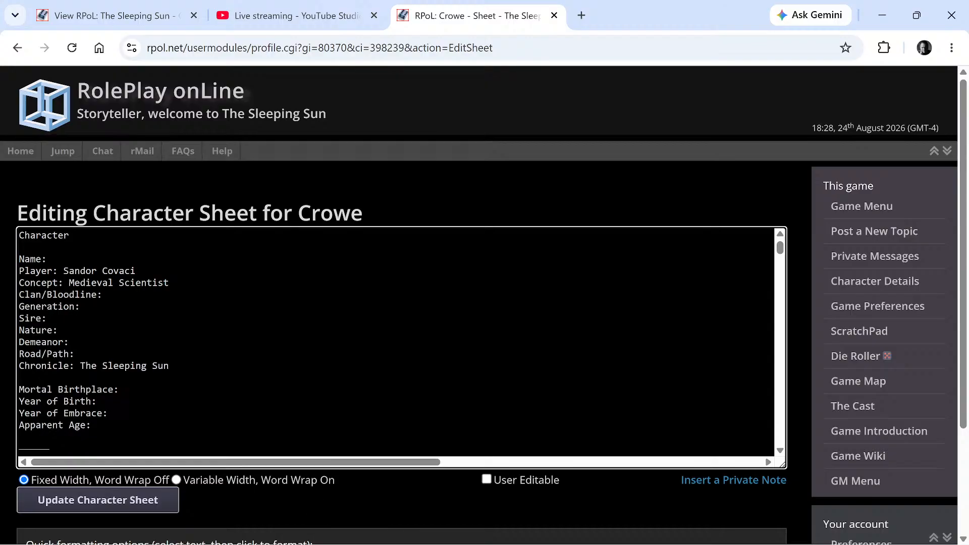
Copy the clan "Tzimisce" from Crowe's concept message and paste it on the sheet's Clan/Bloodline line
mouse_move(457, 544)
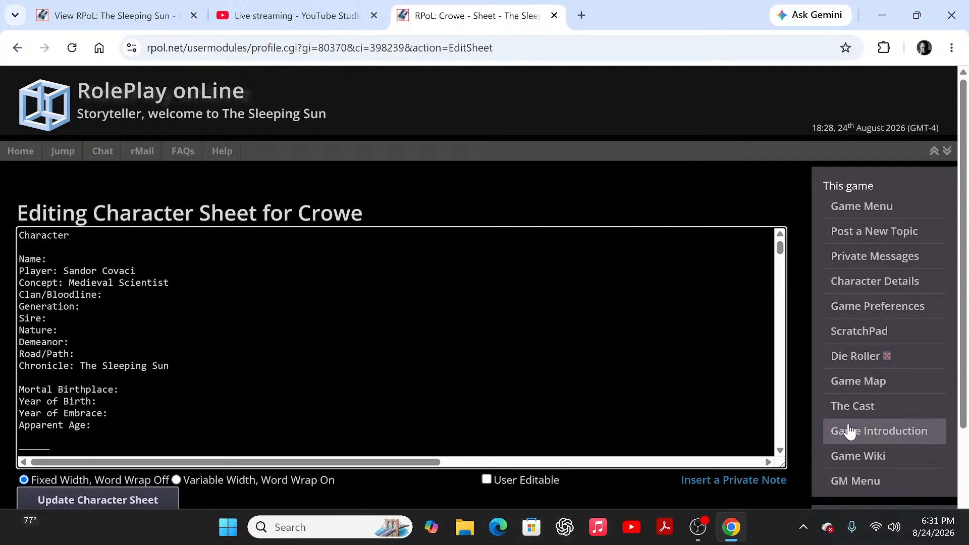
click(123, 20)
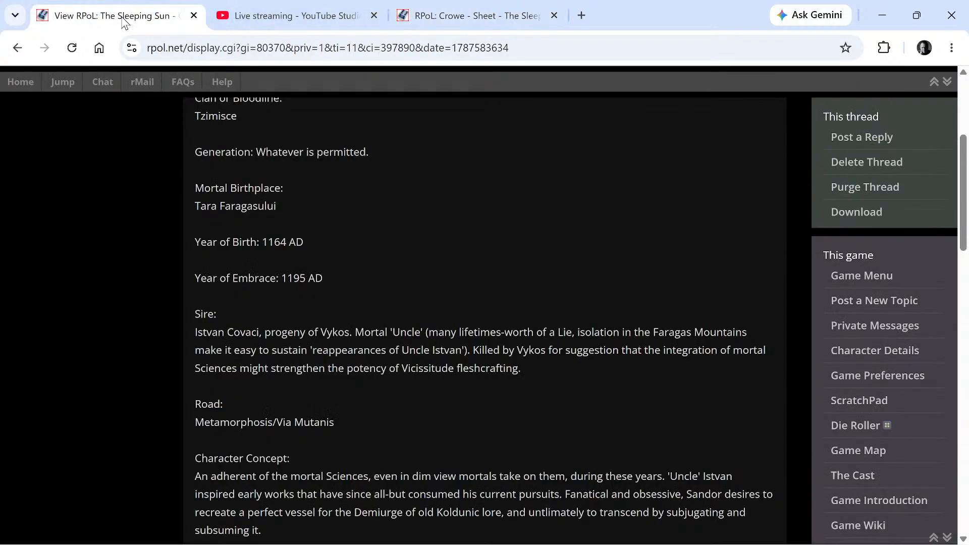
scroll(217, 305, up, 5)
scroll(217, 305, down, 2)
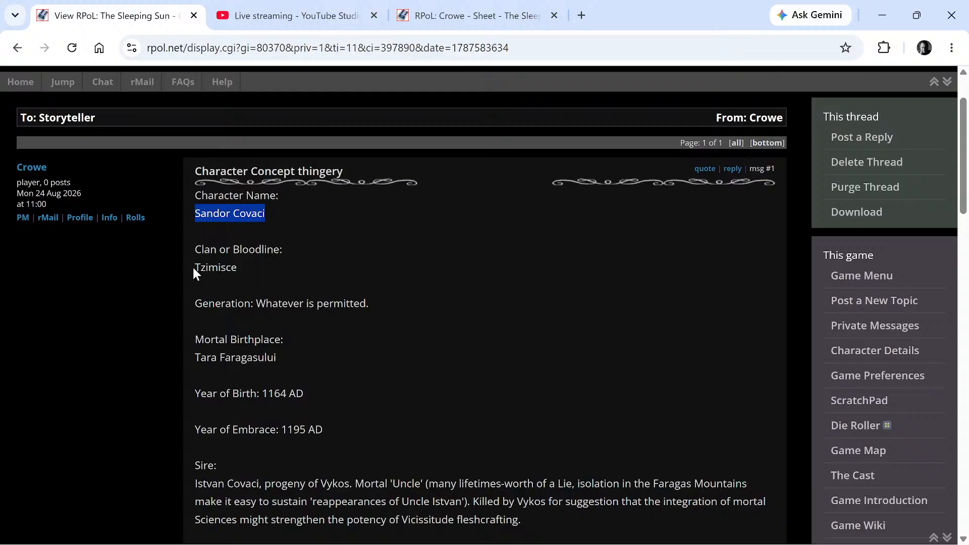
drag(195, 268, 208, 268)
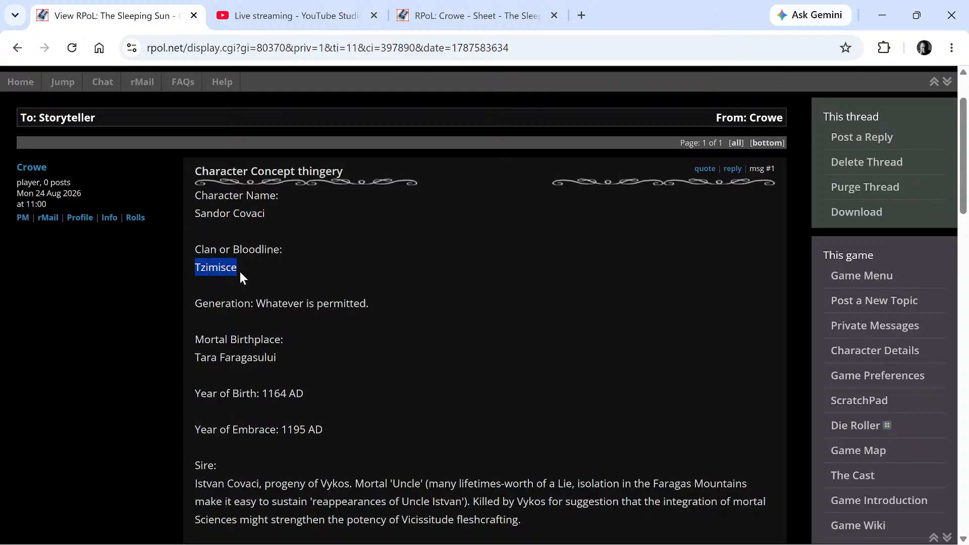
right_click(225, 267)
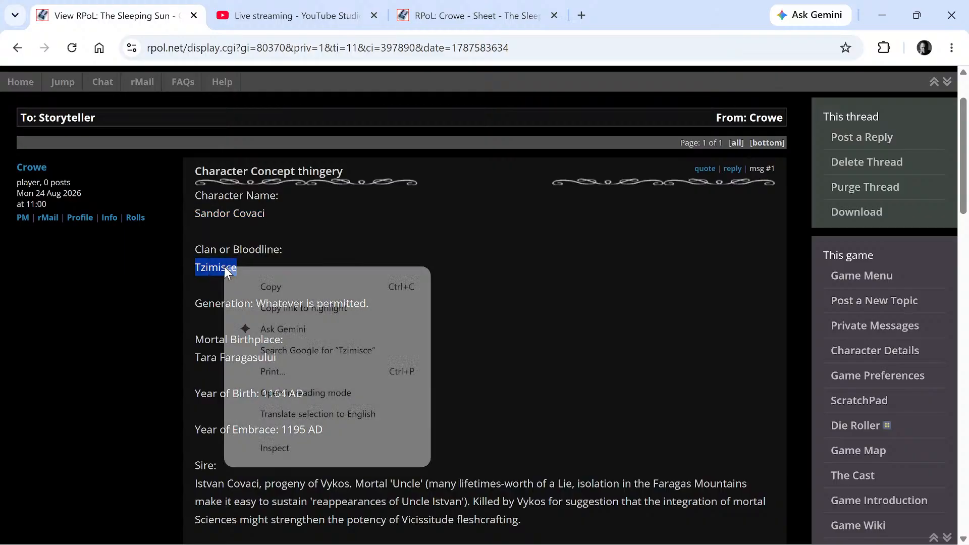
click(287, 287)
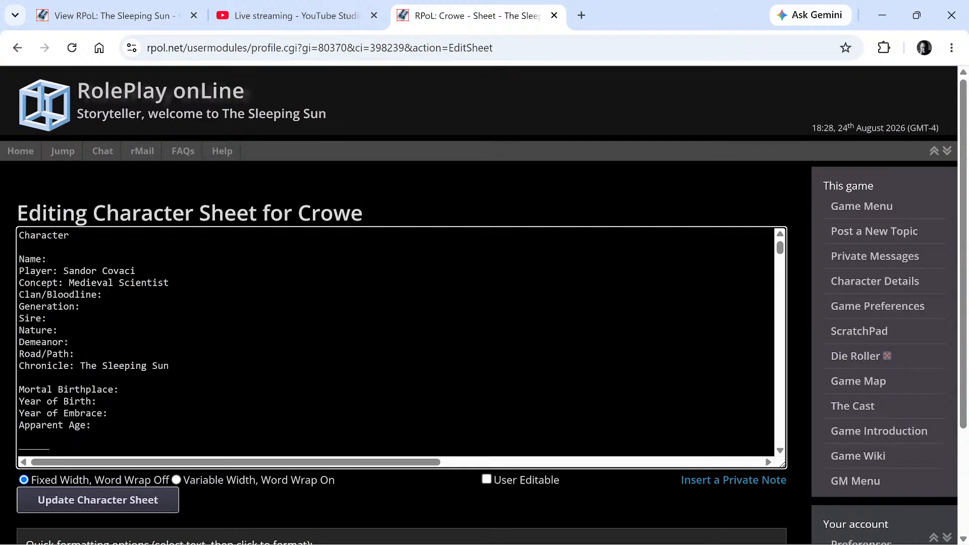
right_click(107, 295)
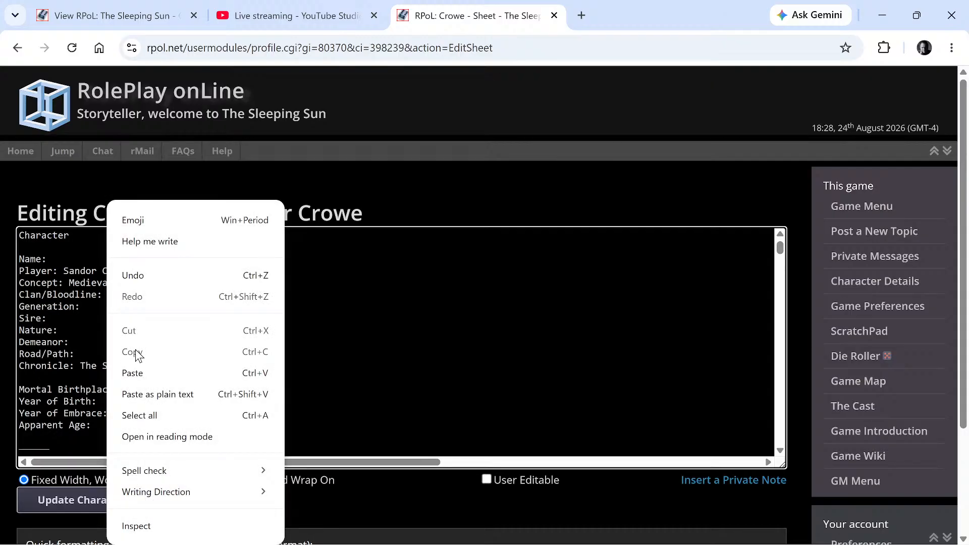
click(134, 373)
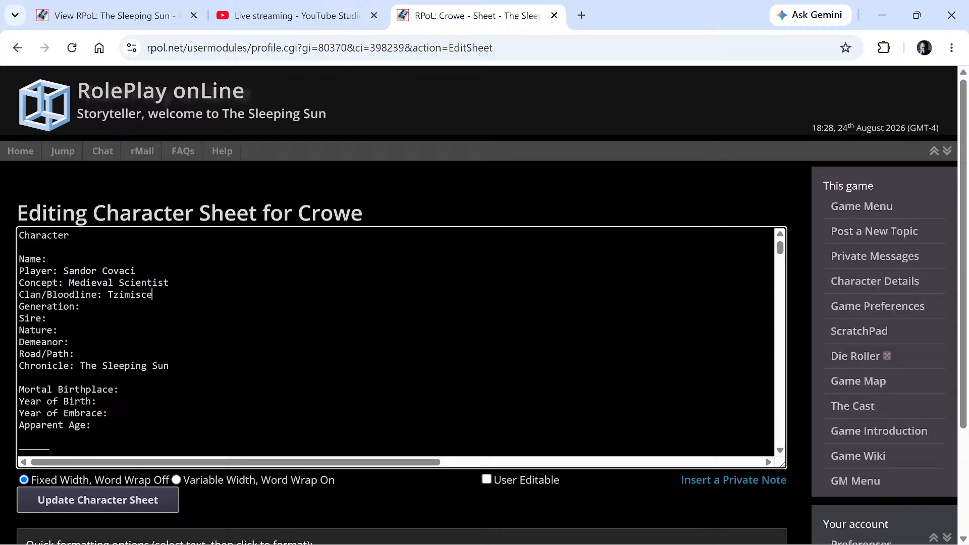
key(Return)
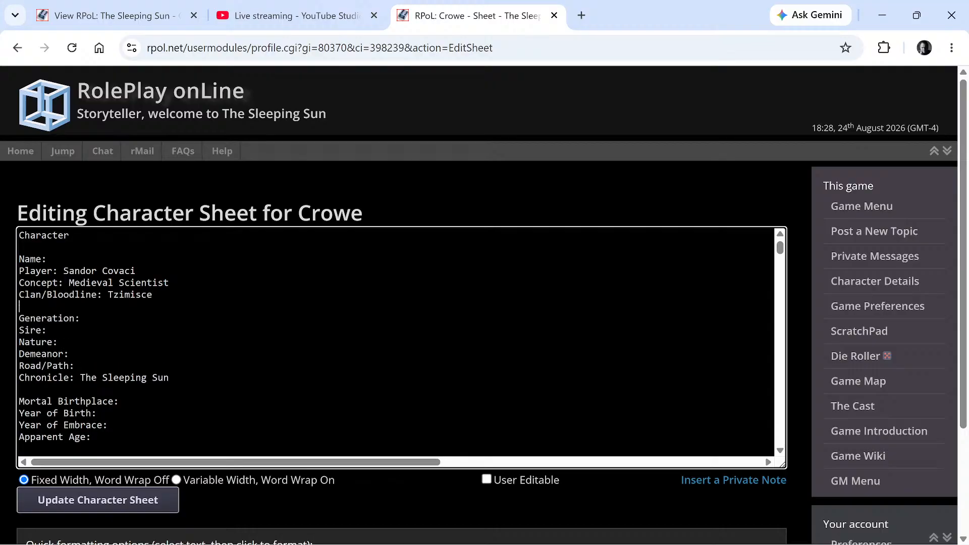
key(BackSpace)
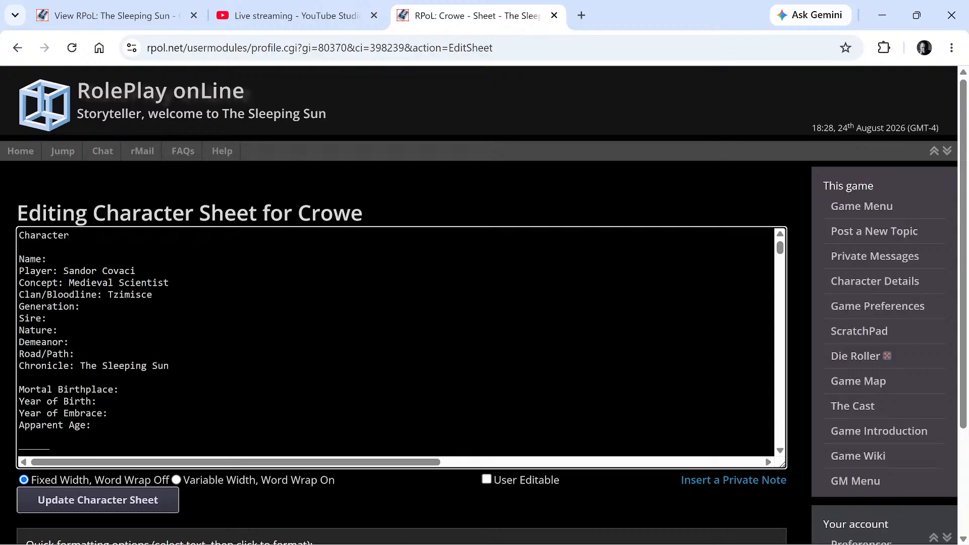
key(Right)
key(Right)
key(Right)
key(Right)
key(Right)
key(Right)
key(Right)
key(Right)
key(Down)
key(Up)
key(Right)
Fill in the Generation line of the character sheet with "9th"
scroll(396, 343, down, 8)
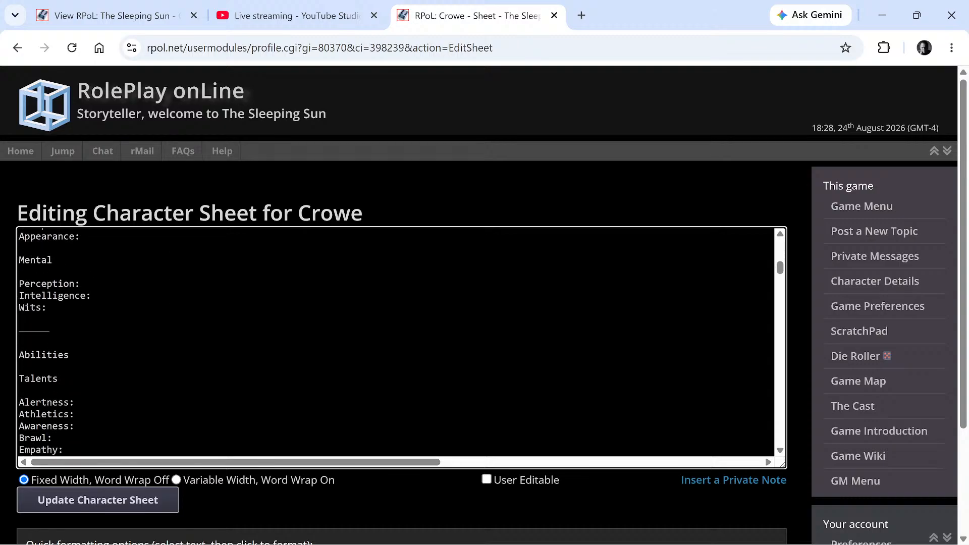
scroll(301, 454, down, 4)
scroll(568, 503, down, 3)
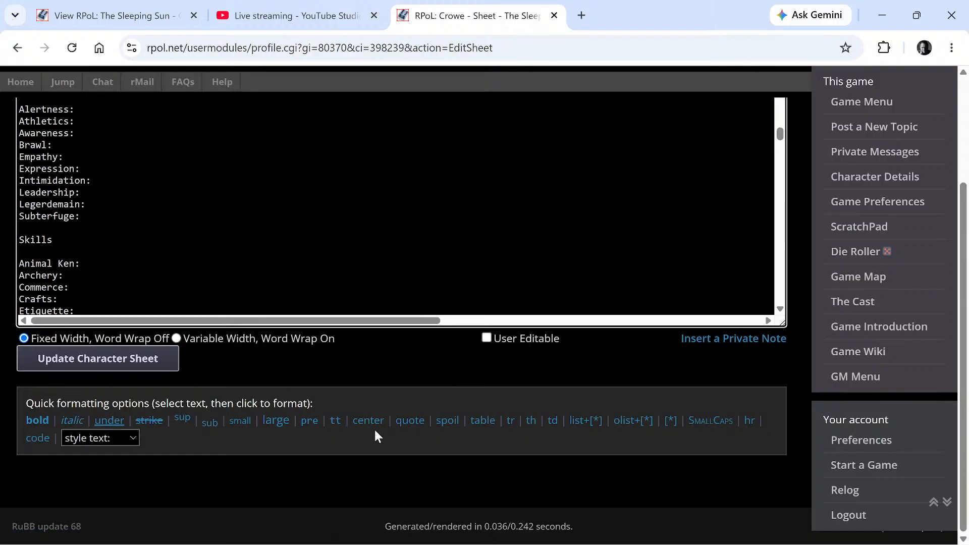
scroll(302, 252, up, 12)
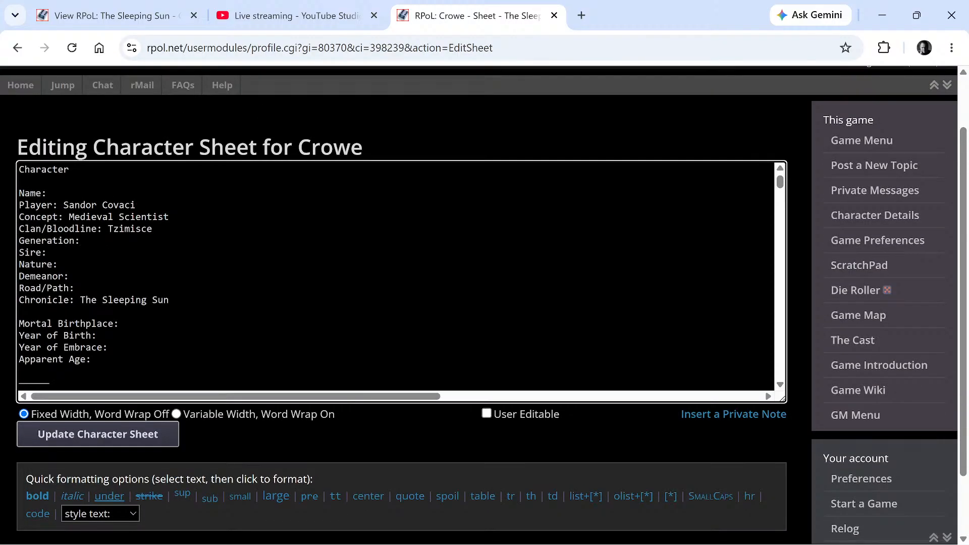
click(80, 241)
text(8)
key(BackSpace)
text(9th)
Fill in the Road/Path line with "Metamorphisis"
key(Down)
key(Down)
key(Down)
text(Metamorphisis)
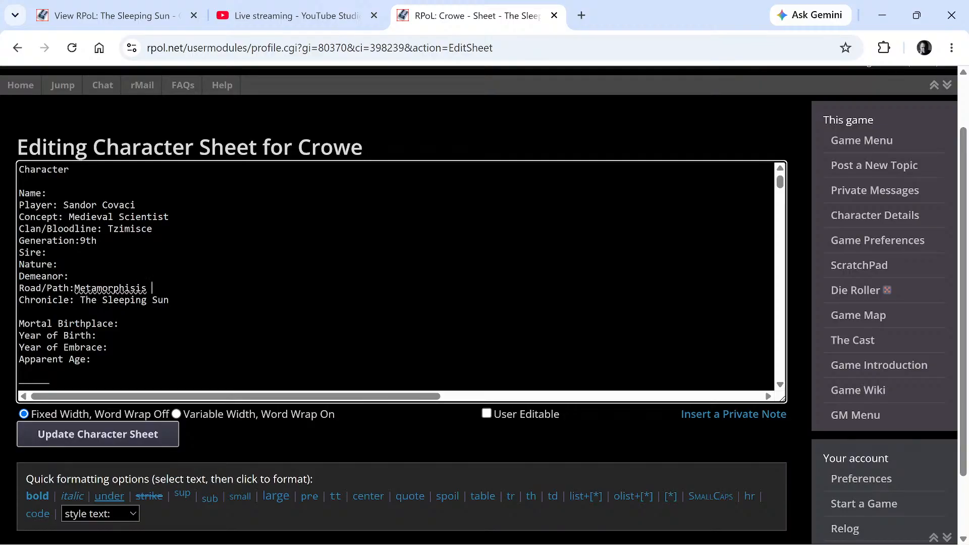
Try to get a spelling suggestion for the flagged word on the Road/Path line, removing its last two letters
right_click(129, 289)
click(112, 287)
click(59, 265)
click(148, 288)
key(BackSpace)
key(BackSpace)
right_click(122, 295)
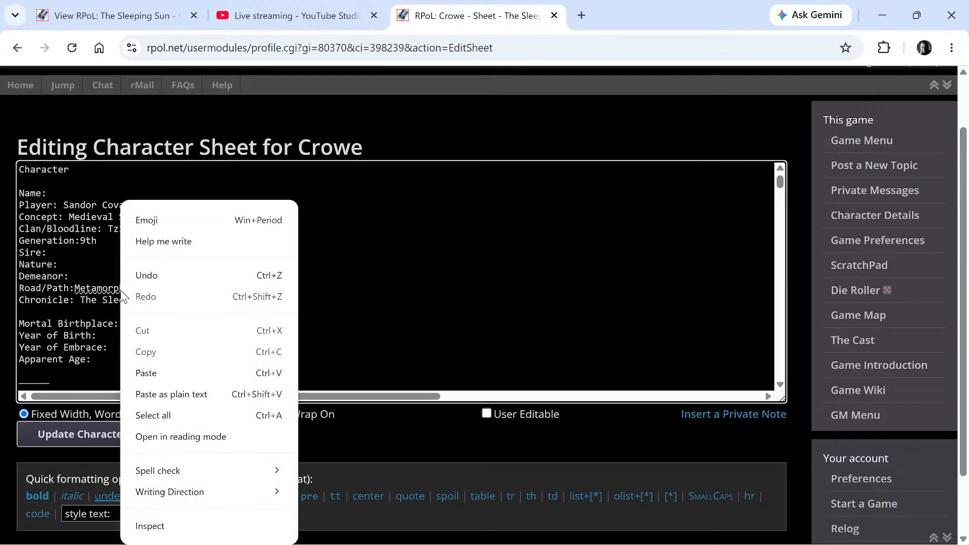
click(313, 329)
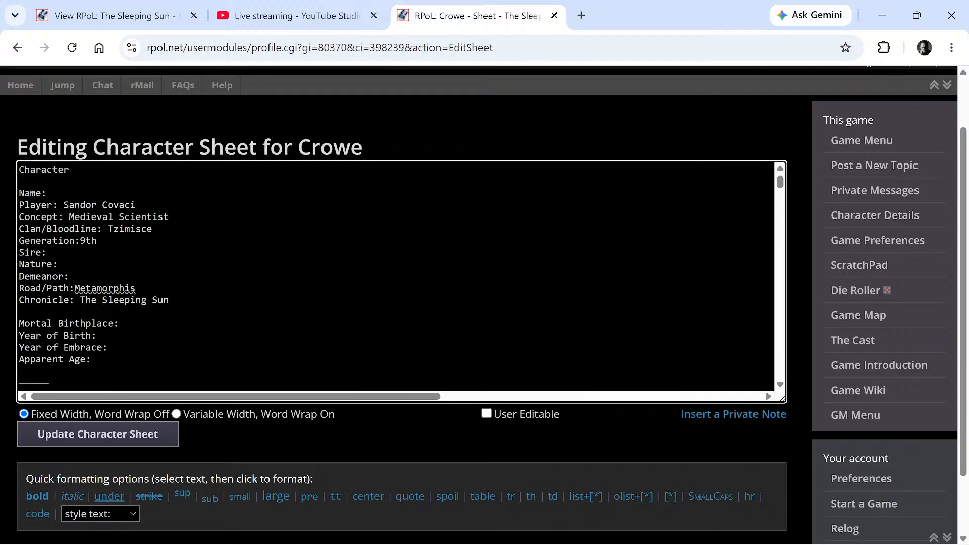
Delete the end of the Road/Path word and retype it so the entry reads "Metamorphisis"
key(BackSpace)
key(BackSpace)
key(BackSpace)
key(BackSpace)
key(BackSpace)
key(BackSpace)
key(BackSpace)
text(morphisis)
double_click(136, 287)
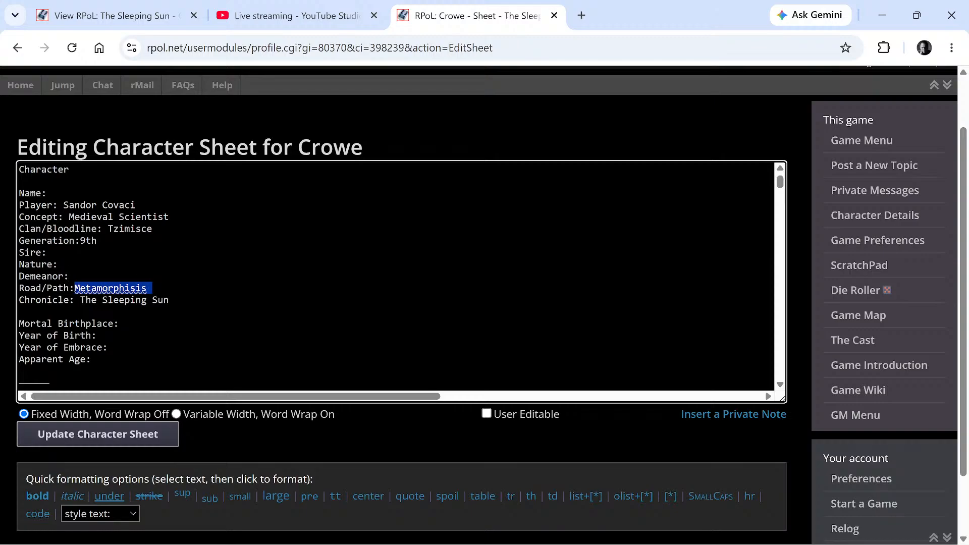
Enter an "x" placeholder after each Mental and Social attribute, working from Wits back to Charisma
scroll(396, 275, down, 3)
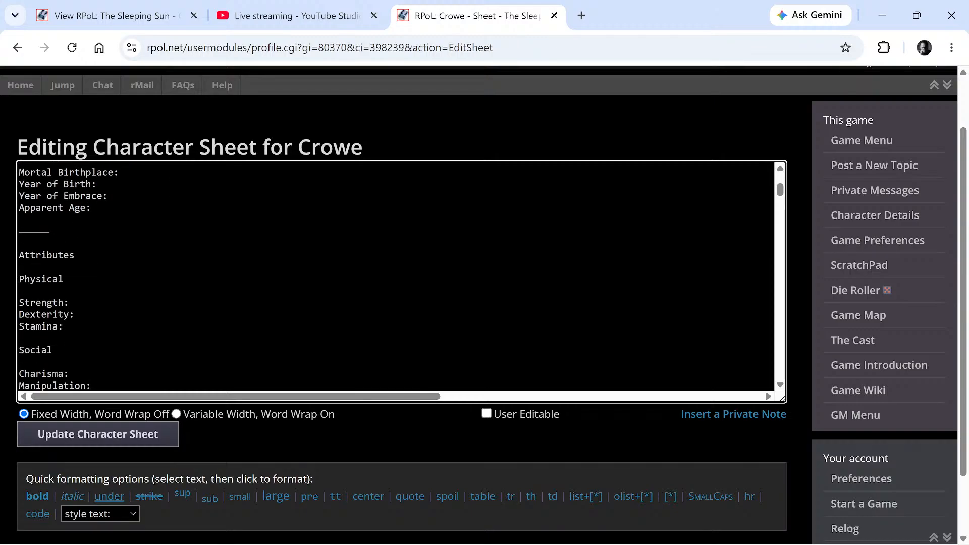
scroll(396, 275, down, 2)
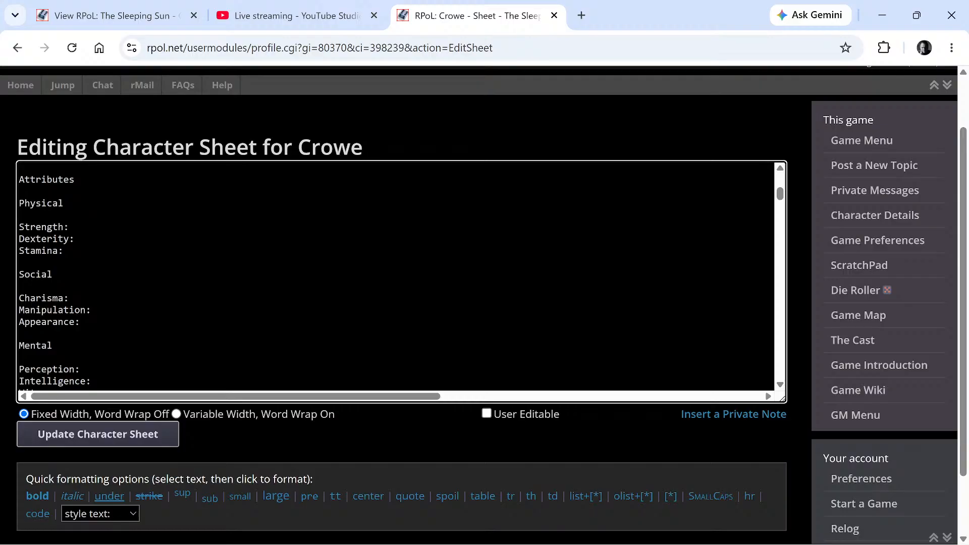
scroll(396, 275, down, 2)
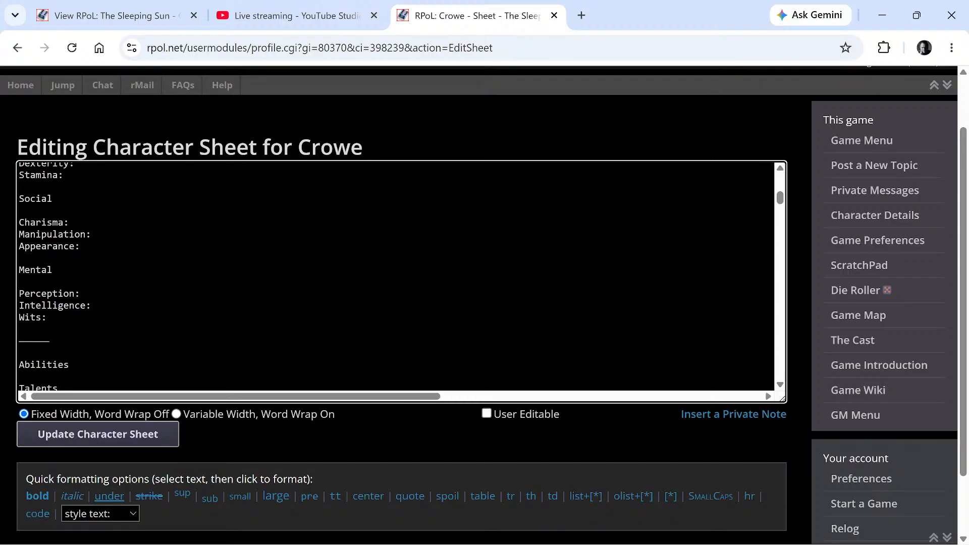
text(x)
key(Up)
key(Up)
key(Up)
key(Right)
key(Right)
key(Right)
key(Right)
key(Right)
key(Right)
text(x)
key(Right)
key(Right)
key(Right)
key(Right)
key(Right)
key(Right)
key(Right)
text(xx)
key(Right)
text(xx)
Enter an "x" placeholder after the Physical attributes Stamina, Dexterity and Strength
key(Up)
key(Up)
text(x)
key(Up)
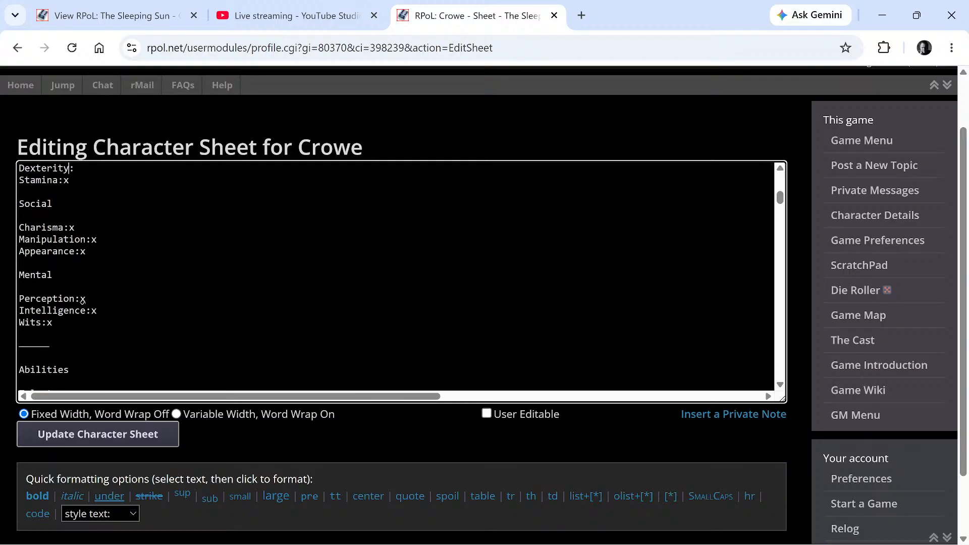
key(Right)
text(x)
key(Up)
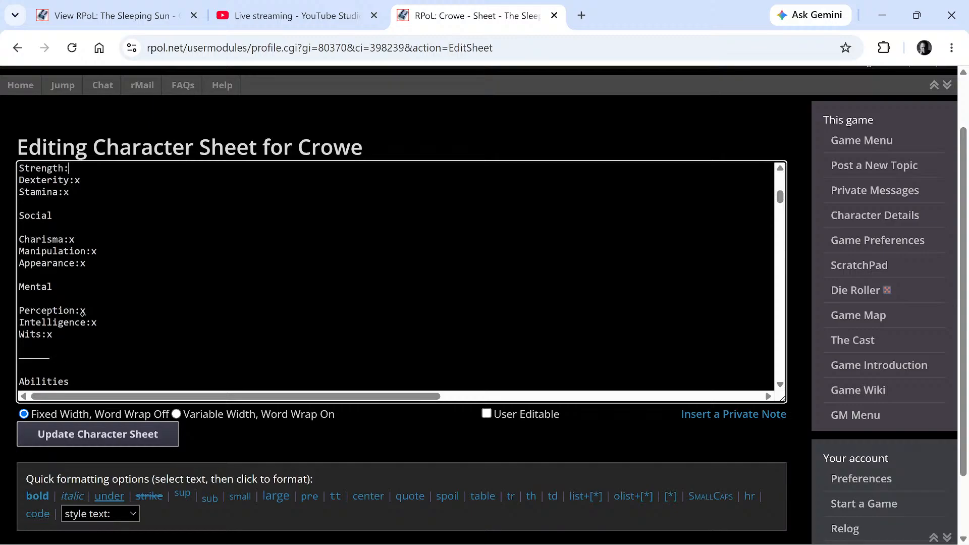
key(Down)
key(Up)
key(Up)
key(Up)
key(Up)
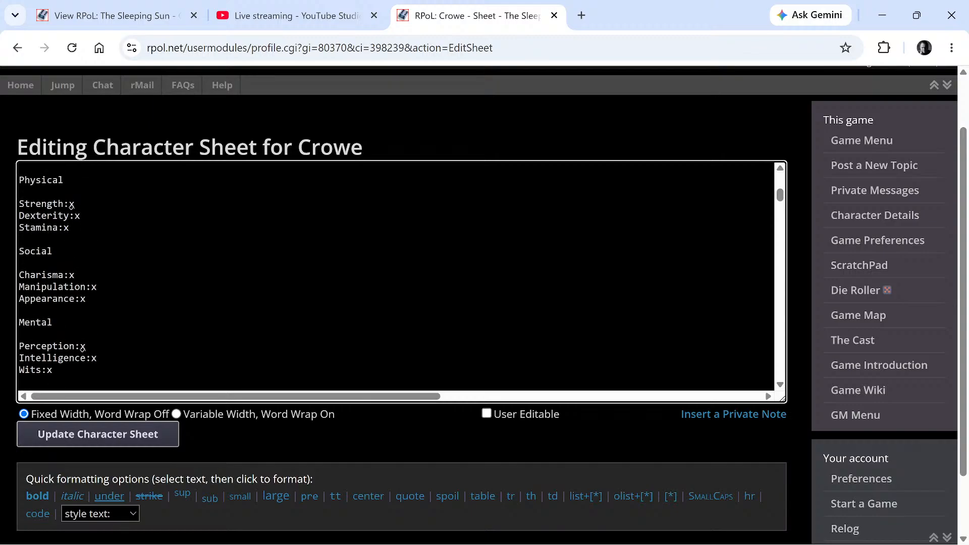
Add a second x to each Mental attribute: Perception, Intelligence and Wits
key(Down)
key(Down)
key(Down)
key(Down)
key(Down)
key(Left)
key(Left)
key(Left)
key(Left)
key(Left)
key(Left)
key(Left)
key(Left)
key(Down)
key(Right)
key(Right)
key(Right)
key(Right)
key(Right)
key(Right)
key(Right)
key(Right)
key(Right)
key(Right)
key(Right)
key(Right)
key(Right)
text(x)
key(Down)
text(x)
key(Down)
key(Left)
text(x)
Add a third x to each Mental attribute, working from Wits back up to Perception
key(Home)
key(Right)
key(Right)
key(Right)
key(Right)
key(Right)
key(Right)
text(x)
key(Up)
key(Right)
key(Right)
key(Right)
key(Right)
text(x)
key(Up)
text(x)
Bring the Intelligence rating to xxxx and add a second x to Charisma
key(Down)
key(Home)
key(Right)
key(Right)
key(Right)
key(Right)
key(Right)
key(Right)
key(Right)
key(Right)
key(Right)
key(Right)
key(Right)
key(Right)
key(Right)
text(xx)
Fill in the remaining Social ratings so they read Charisma xxx, Manipulation xxx and Appearance xx
key(Down)
key(Right)
key(Right)
text(x)
key(Down)
text(x)
key(Up)
key(Up)
text(x)
key(Right)
key(Right)
key(Right)
key(Right)
key(Right)
key(Right)
key(Right)
key(Right)
key(Right)
text(x)
Add a second x to each Physical attribute: Strength, Dexterity and Stamina
click(72, 205)
text(x)
key(Down)
text(x)
key(Down)
text(x)
Look through the Abilities section, covering the Talents, Skills and Knowledges lists
key(Down)
key(Down)
key(Down)
key(Down)
key(Down)
key(Down)
key(Down)
key(Down)
key(Down)
key(Down)
key(Down)
key(Down)
key(Down)
key(Down)
key(Down)
key(Down)
key(Down)
key(Down)
key(Down)
key(Down)
key(Down)
key(Down)
key(Down)
key(Down)
key(Down)
key(Down)
key(Down)
key(Down)
key(Down)
key(Down)
key(Down)
key(Down)
key(Down)
key(Down)
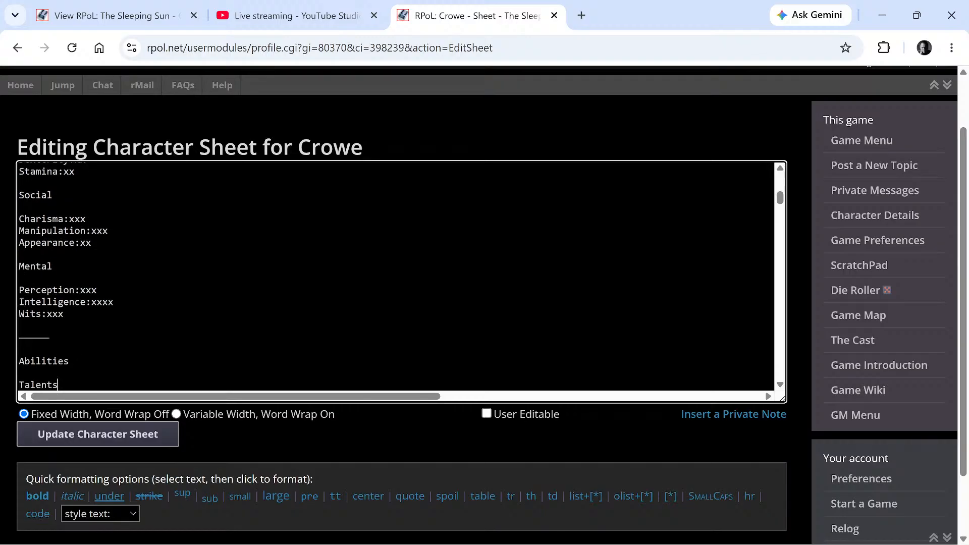
key(Down)
key(Down)
key(Down)
key(Down)
key(Down)
key(Down)
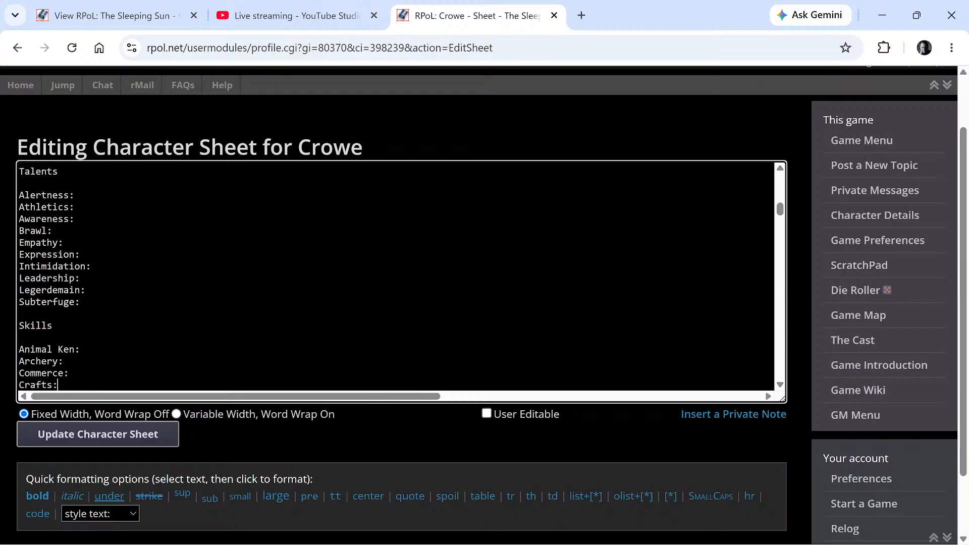
key(Down)
key(Down)
key(Down)
key(Down)
key(Down)
key(Down)
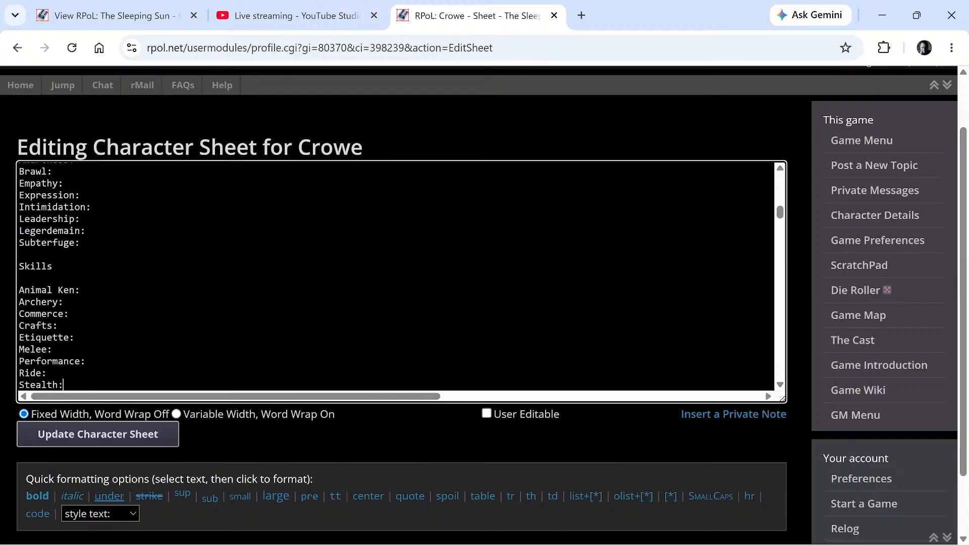
key(Down)
key(Down)
key(Down)
key(Down)
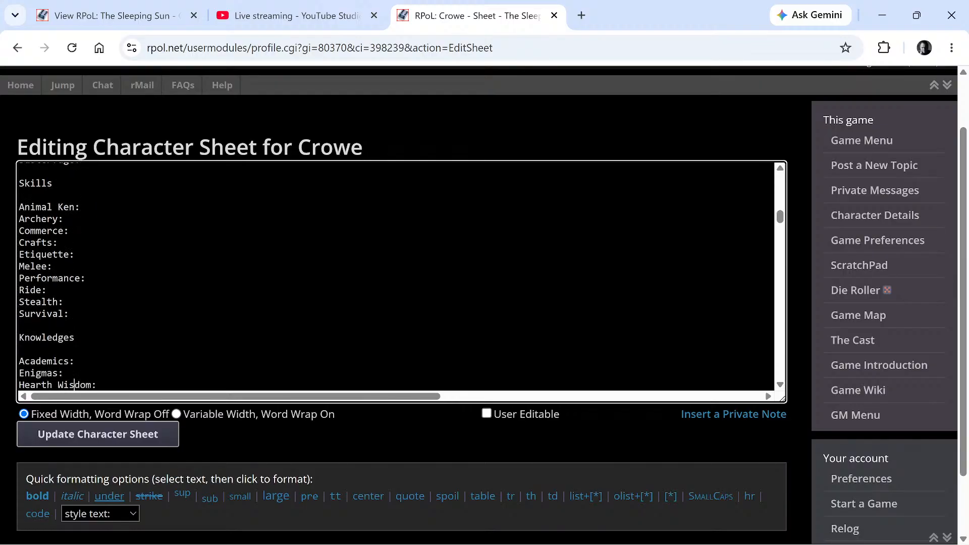
Rate the first Knowledges with Academics at xxx, Hearth Wisdom at x and Investigation at xx
key(Up)
key(Up)
key(Up)
key(Up)
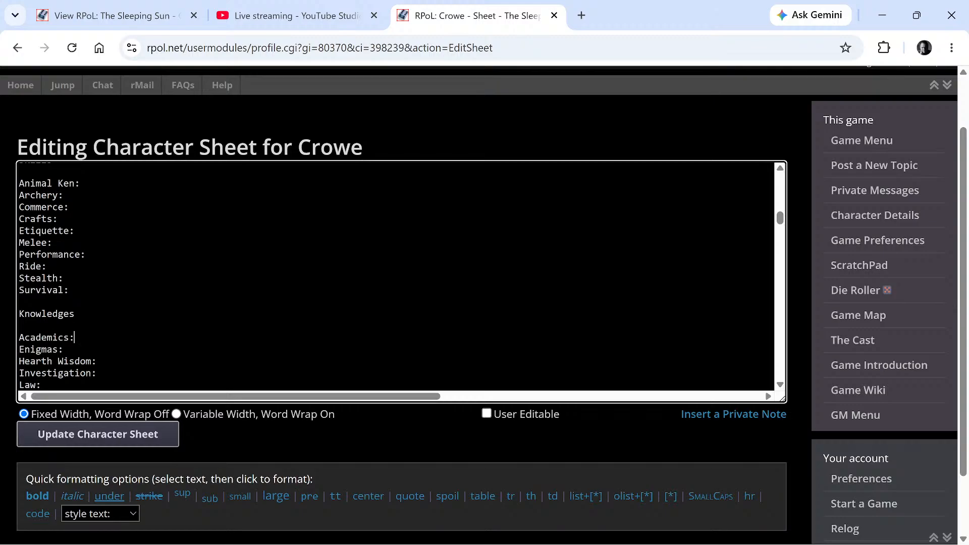
text(xxx)
key(Down)
key(Down)
text(x)
key(Down)
text(xx)
Rate Medicine at xxx and Occult at x in the Knowledges list
key(Down)
key(Down)
key(Down)
key(Up)
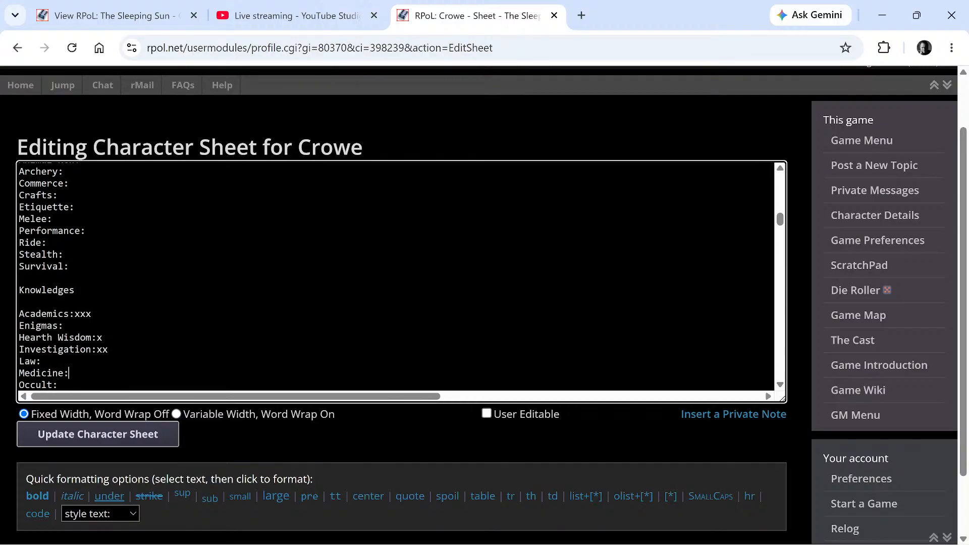
text(xxx)
key(Down)
text(x)
key(Down)
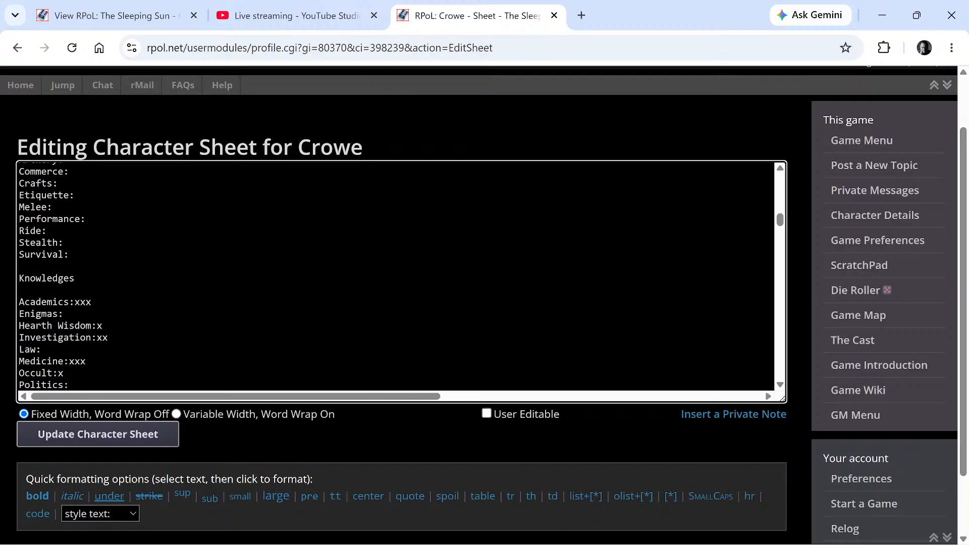
key(Down)
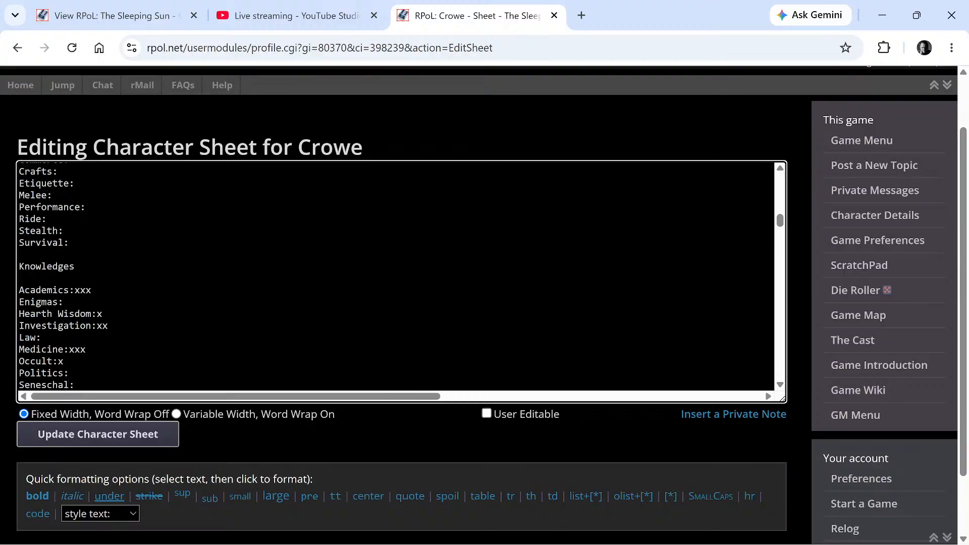
Add a Science entry directly below Theology in the Knowledges list and rate it Xxx
key(Down)
key(Down)
key(Down)
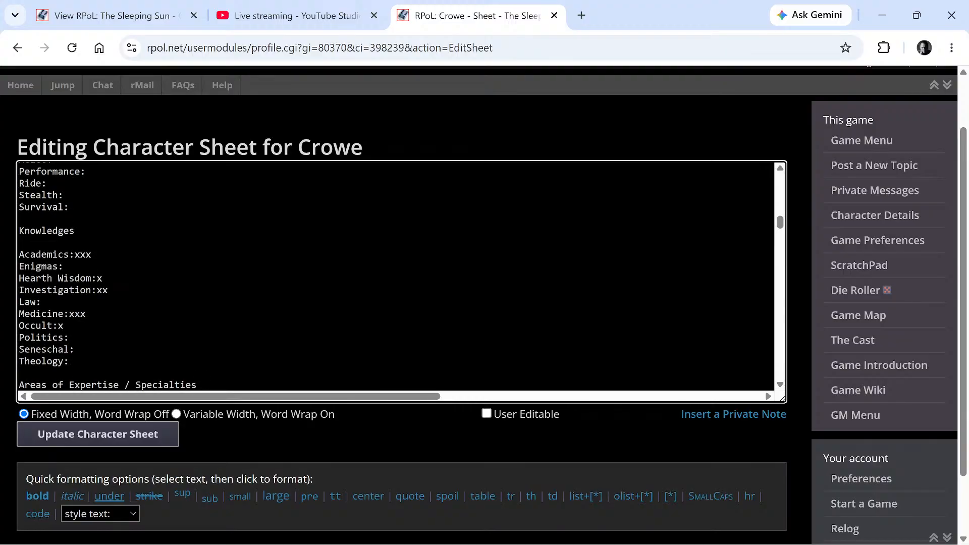
key(Left)
key(Left)
key(Left)
key(Left)
key(Left)
key(Down)
text(Science:X)
key(Down)
key(Up)
key(Up)
key(Down)
key(Down)
key(Down)
key(Down)
key(Down)
key(Down)
text(xx)
key(Down)
key(Down)
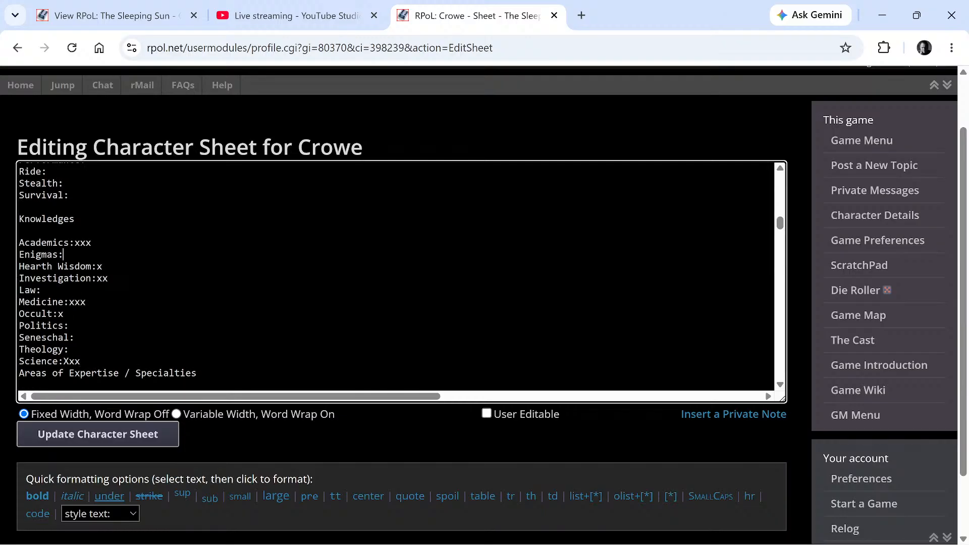
Rate Crafts at xxx and Etiquette at xx in the Skills list
key(Up)
key(Up)
key(Up)
key(Up)
key(Up)
key(Up)
key(Up)
key(Up)
key(Up)
key(Up)
key(Up)
key(Up)
key(Up)
key(Up)
key(Up)
key(Up)
key(Up)
key(Up)
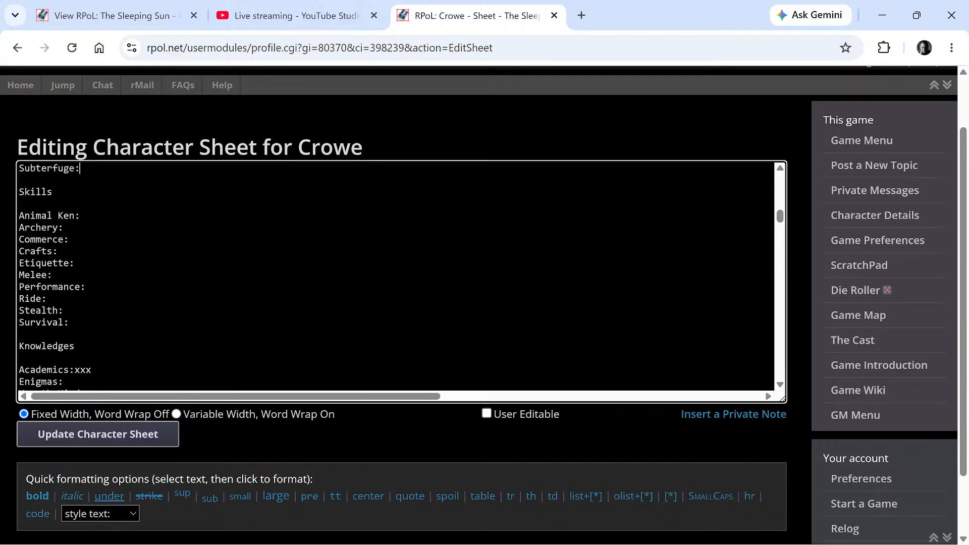
key(Up)
key(Up)
key(Up)
key(Up)
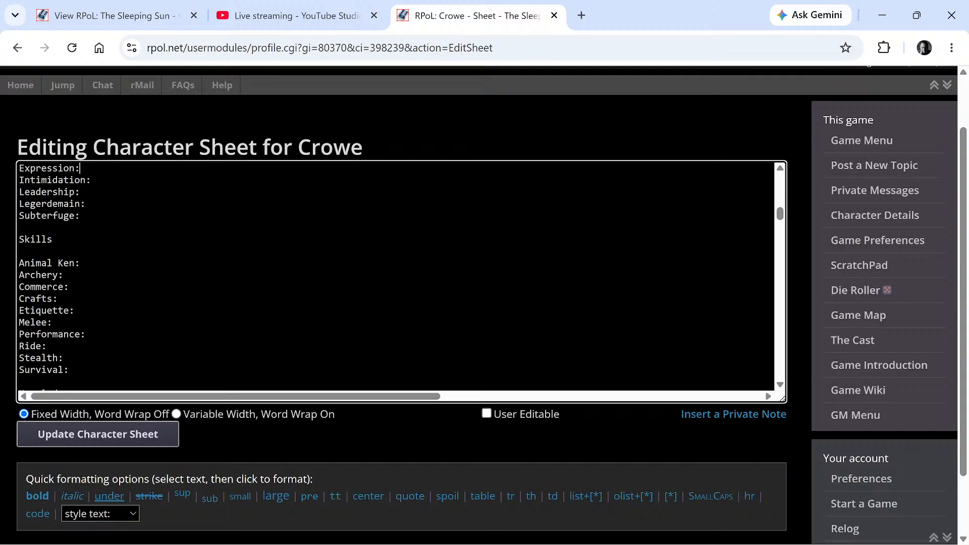
key(Down)
key(Down)
key(Down)
key(Down)
key(Down)
key(Down)
key(Down)
key(Down)
key(Up)
key(Up)
key(Down)
key(Down)
key(Down)
key(Up)
key(Up)
key(Up)
key(Down)
text(xxx)
key(Up)
key(Down)
text(xx)
Look through the Talents list above Skills, from Alertness to Subterfuge
key(Up)
key(Up)
key(Up)
key(Up)
key(Up)
key(Up)
key(Up)
key(Up)
key(Up)
key(Up)
key(Up)
key(Up)
key(Up)
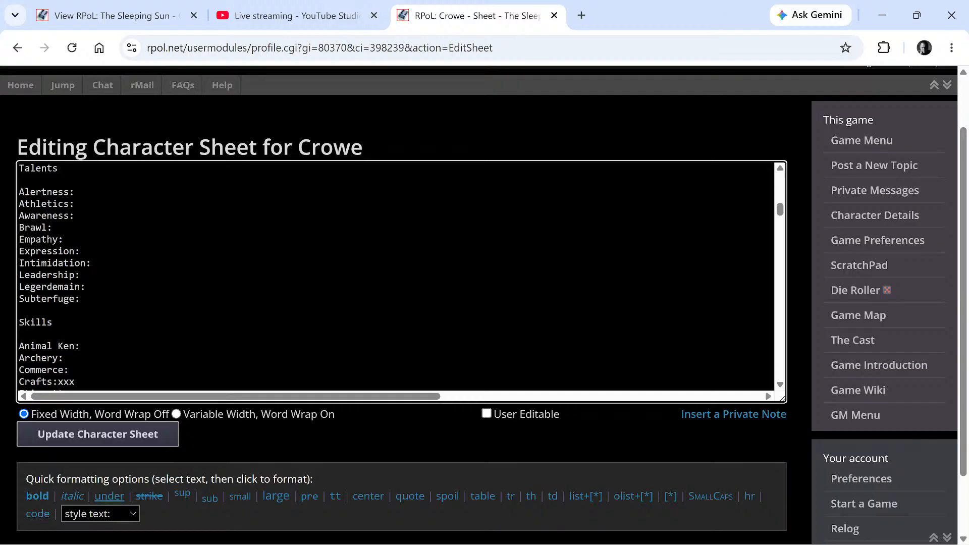
key(Up)
key(Down)
key(Down)
key(Down)
key(Down)
key(Down)
key(Down)
key(Down)
key(Down)
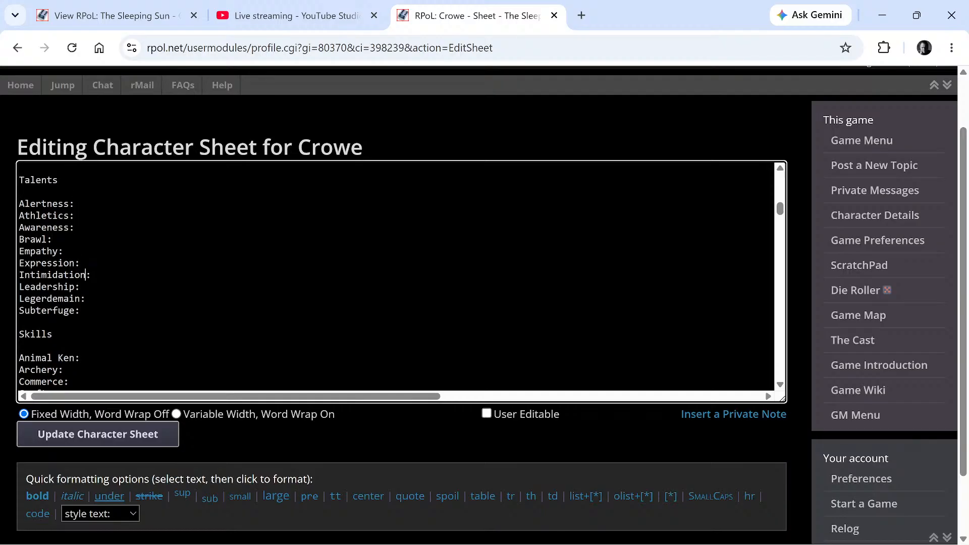
Insert a new line for the Persuasion skill between Performance and Ride in the Skills list
key(Down)
key(Down)
key(Down)
key(Down)
key(Down)
key(Down)
key(Down)
key(Down)
key(Down)
key(Down)
key(Down)
key(Down)
key(Down)
key(Down)
key(Down)
key(Down)
key(Down)
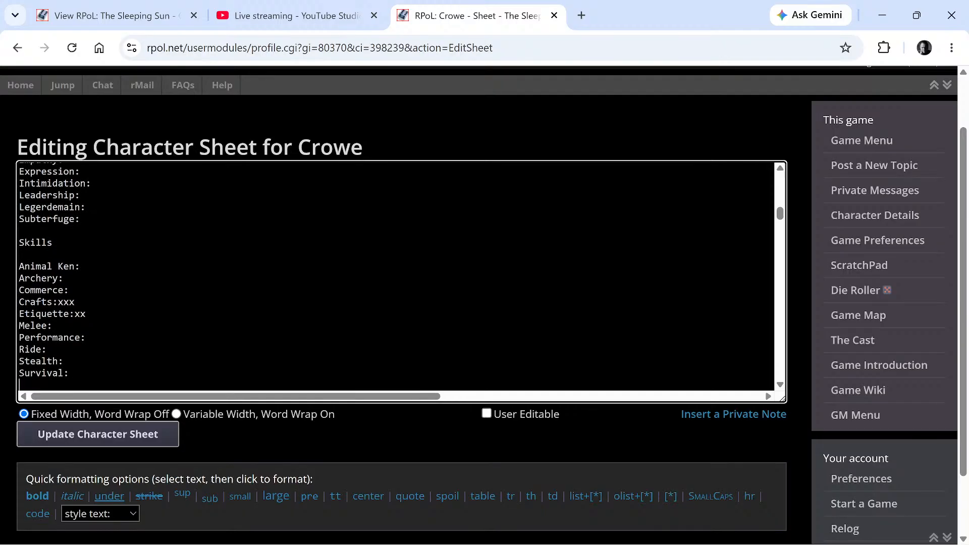
key(Down)
key(Up)
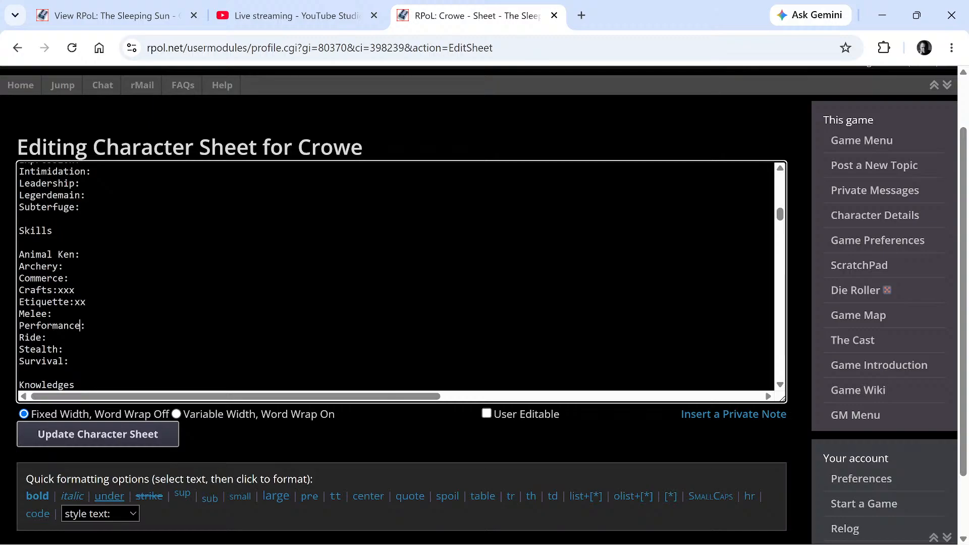
key(Left)
key(Left)
key(Left)
key(Left)
key(Left)
key(Left)
key(Left)
key(Left)
key(Down)
text(Purs)
key(BackSpace)
key(BackSpace)
key(BackSpace)
key(BackSpace)
key(Return)
key(Up)
text(Pu)
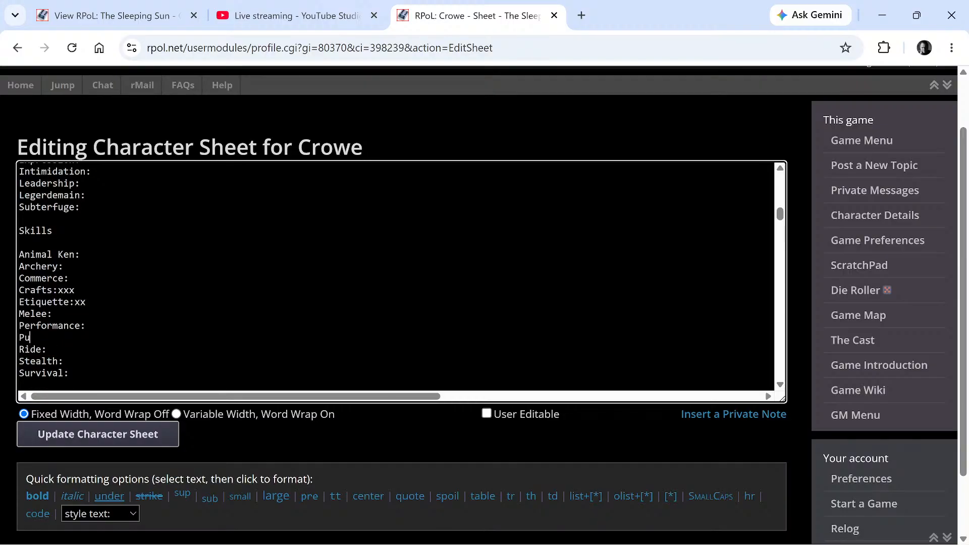
text(rsusaion)
Correct the new skill's spelling to Persuasion and end the entry with a colon
right_click(63, 337)
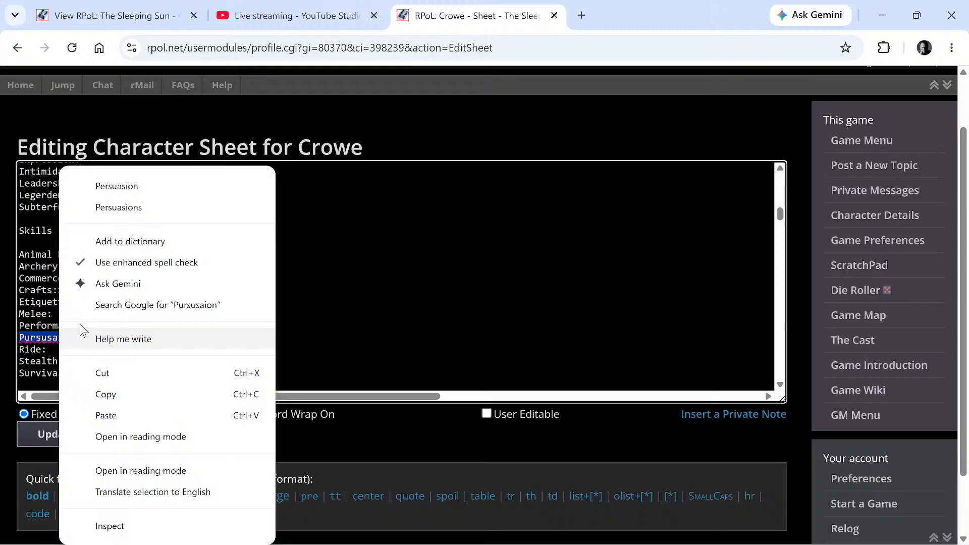
click(162, 186)
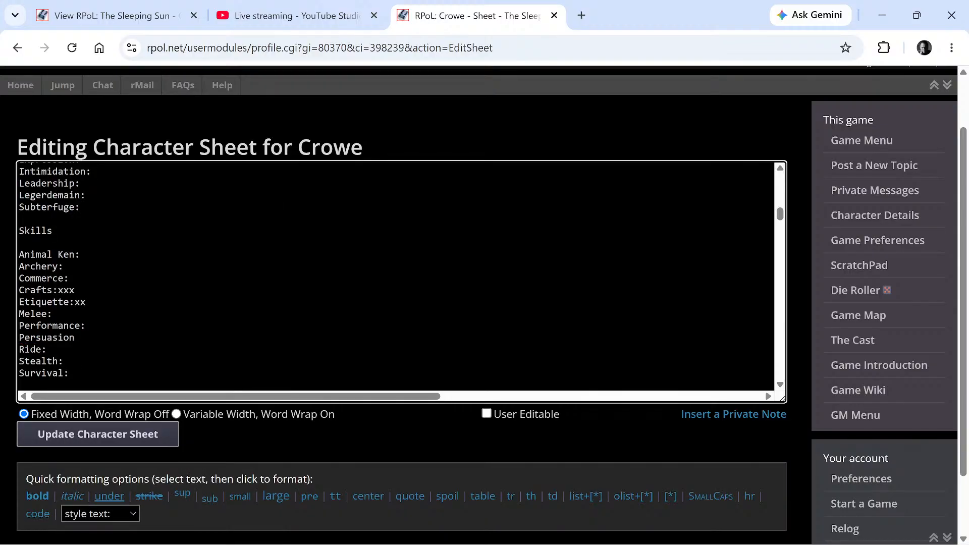
text(:)
Recheck the attribute and ability lists, and fill in the Persuasion rating under Skills with x's
scroll(396, 275, up, 7)
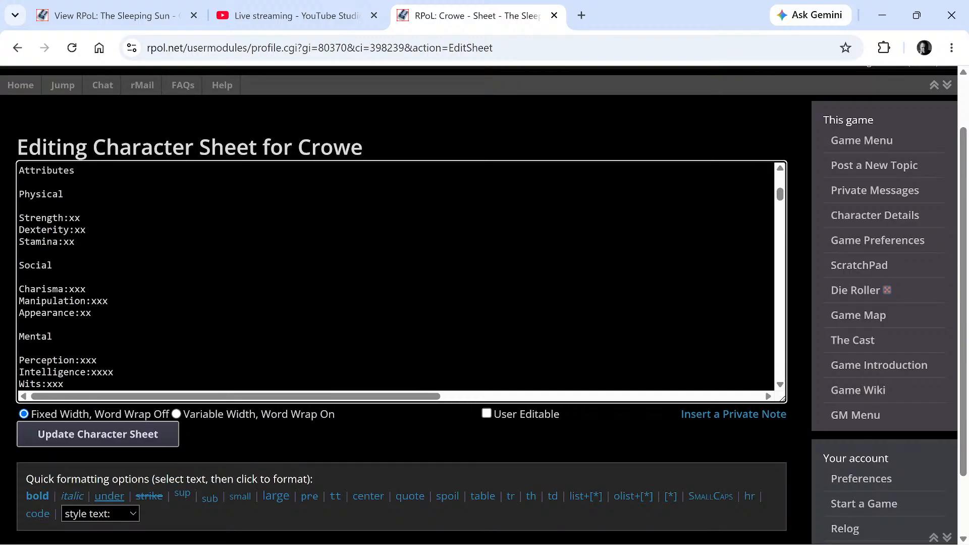
scroll(396, 275, down, 3)
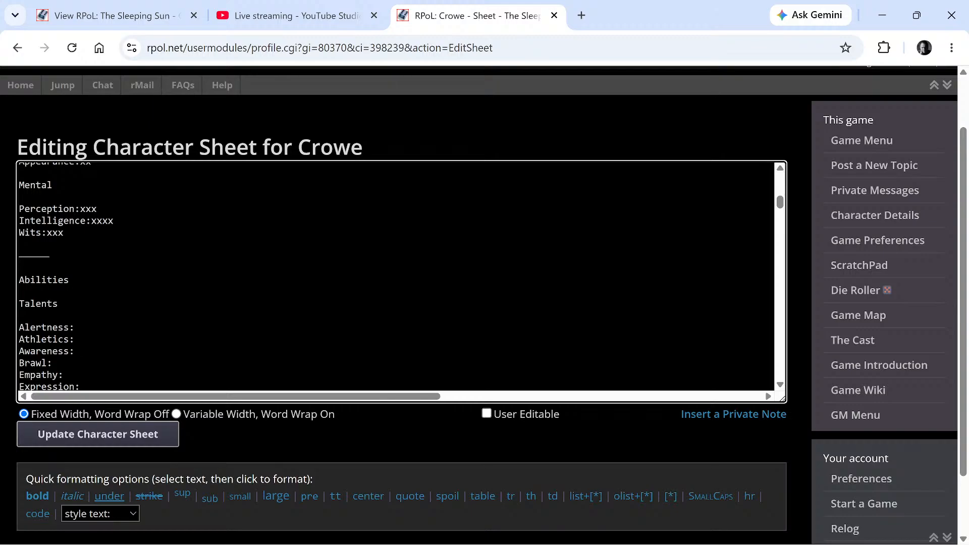
scroll(396, 275, down, 3)
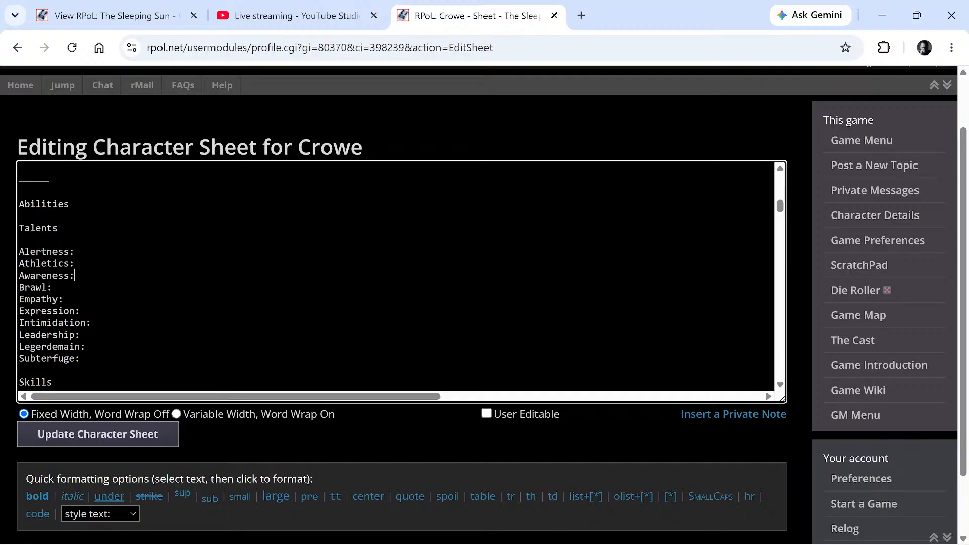
scroll(401, 276, down, 4)
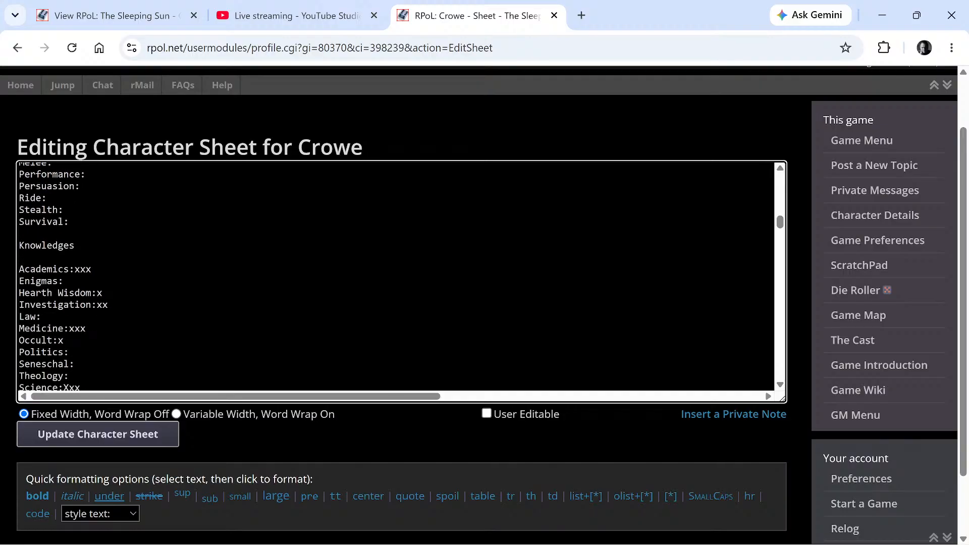
scroll(401, 276, up, 1)
scroll(402, 276, up, 3)
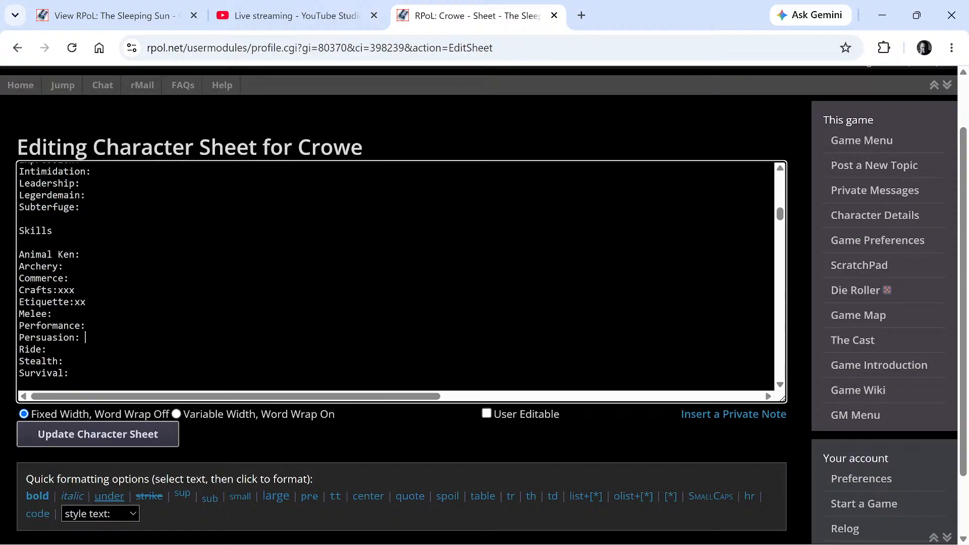
text(xxx)
text(x)
Rate Alertness at xx and Leadership, Legerdemain and Subterfuge at x each in the Talents list
scroll(395, 277, up, 3)
scroll(395, 276, down, 1)
click(75, 251)
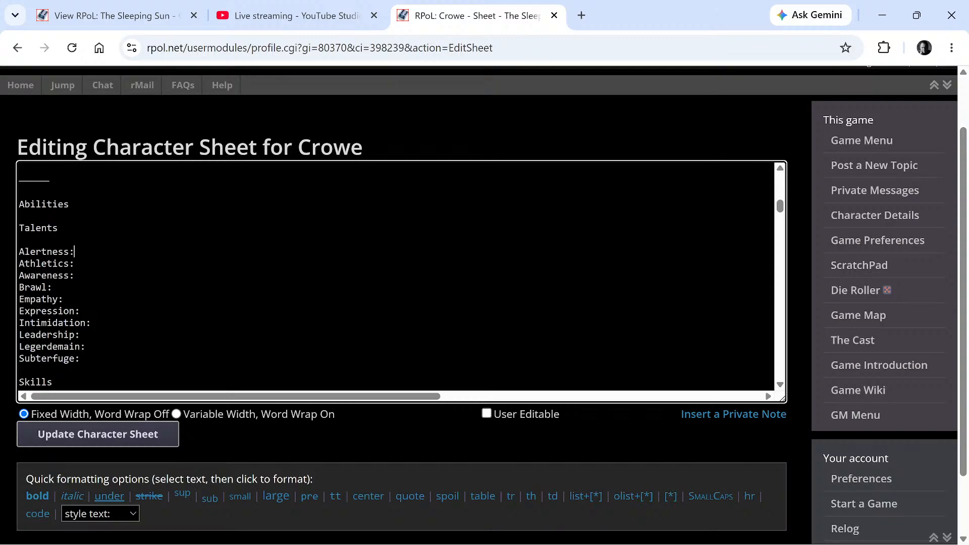
text(xx)
text(x)
text(x)
key(BackSpace)
text(x)
key(Down)
text(x)
Review the Talents and Knowledges ratings and the Areas of Expertise / Specialties section, down to the Disciplines section
scroll(396, 276, down, 7)
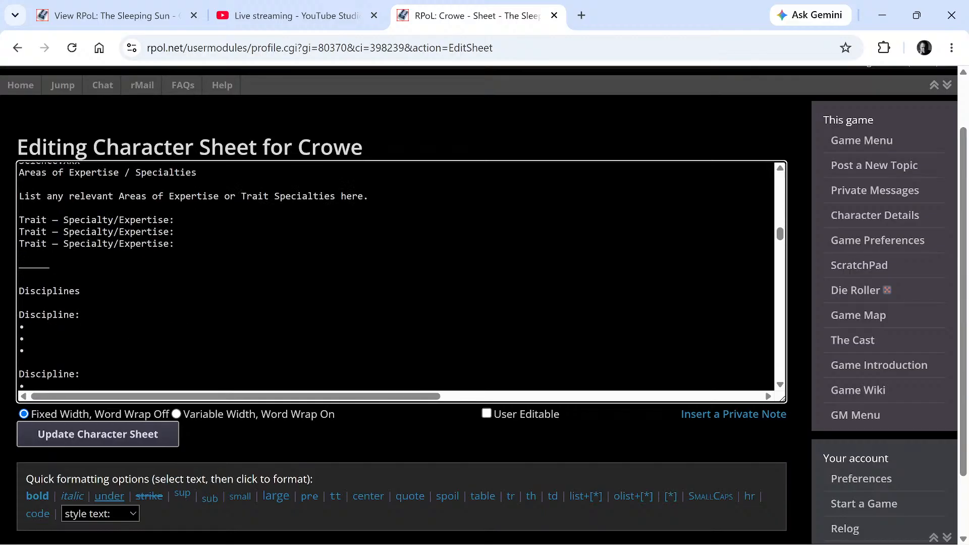
scroll(396, 276, up, 3)
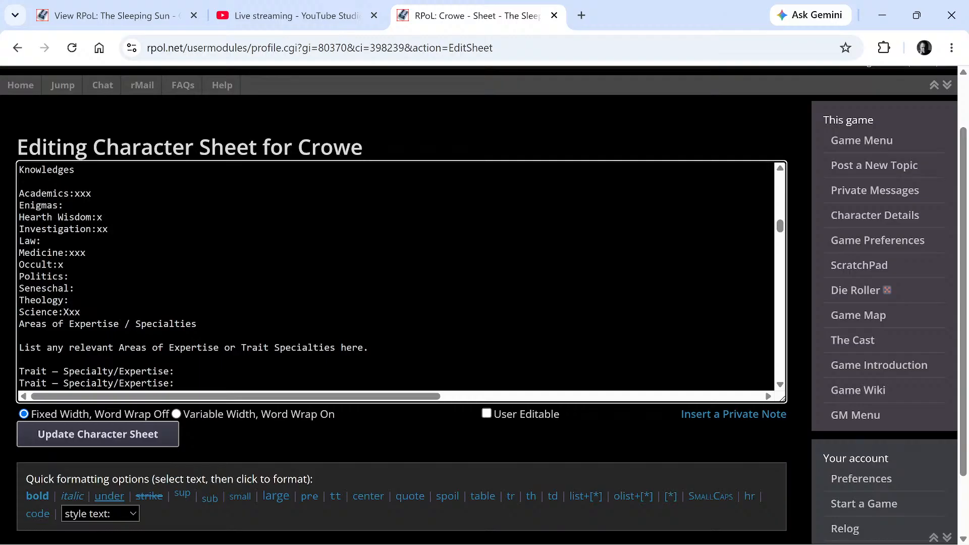
scroll(396, 275, down, 2)
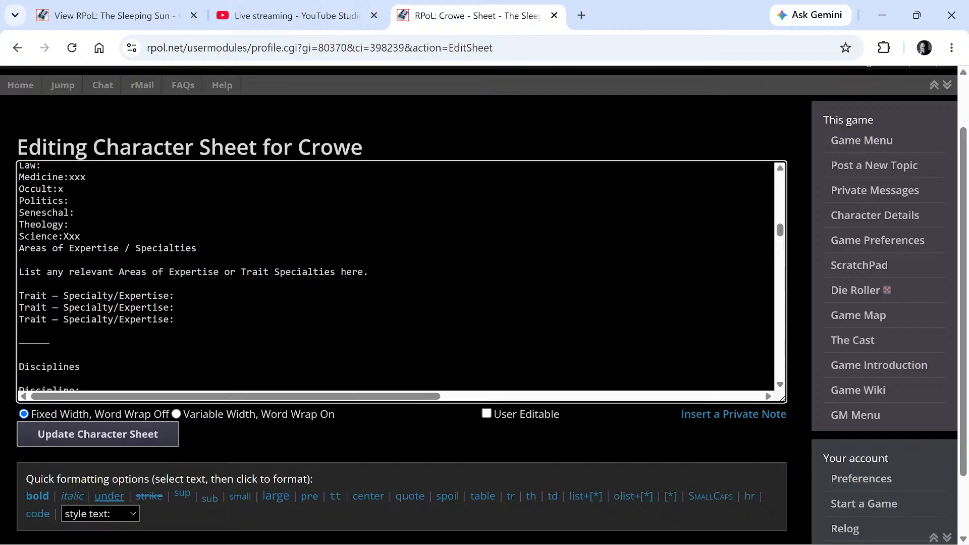
scroll(396, 275, up, 6)
scroll(396, 275, up, 5)
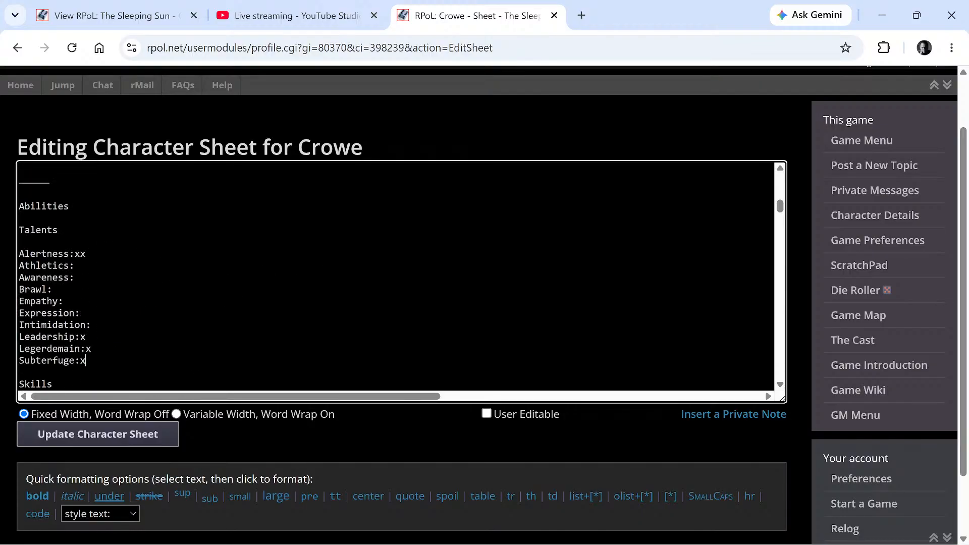
scroll(396, 275, down, 5)
scroll(396, 275, down, 6)
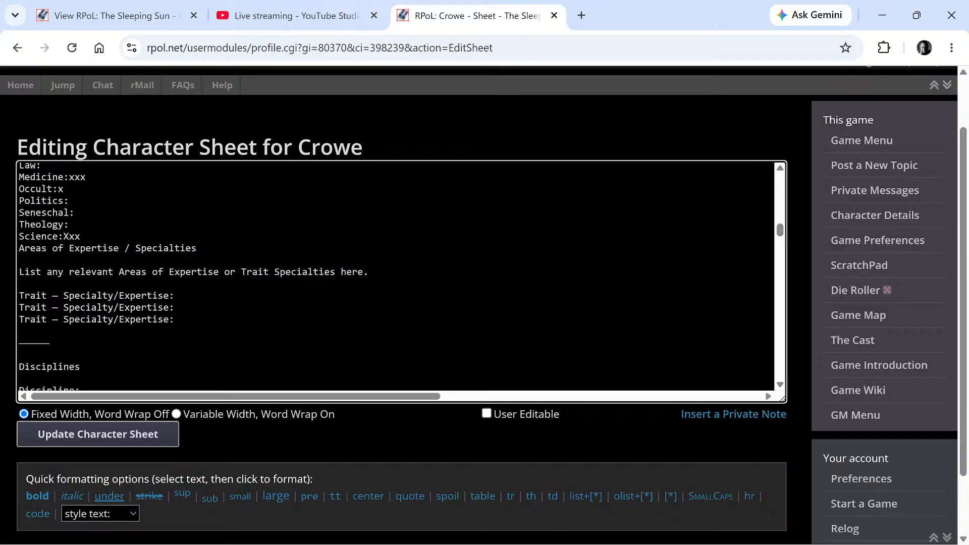
scroll(396, 275, down, 2)
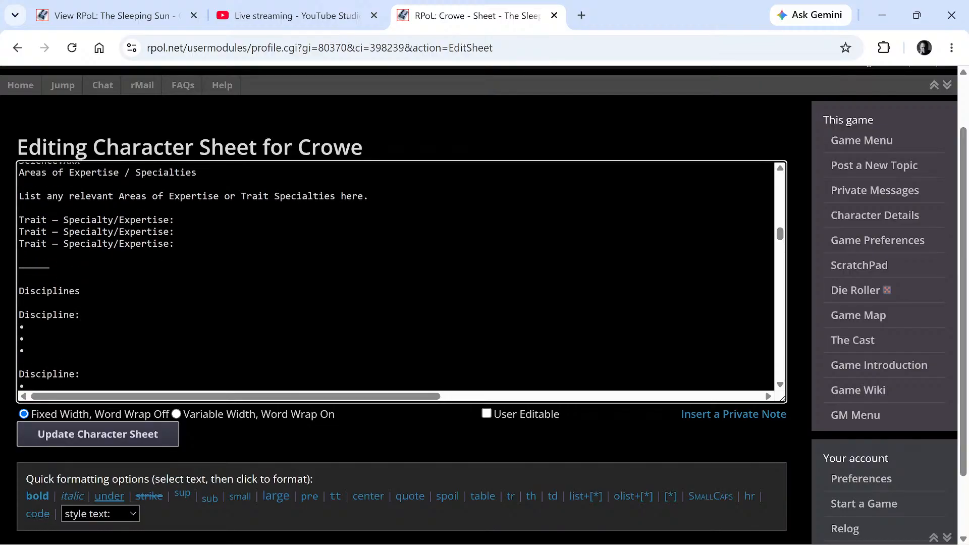
Enter Visiscitude with a rating of xx as the first entry in the Disciplines section
text(Ve)
key(BackSpace)
text(e)
key(BackSpace)
text(is)
text(is)
key(BackSpace)
text(scitude)
key(Tab)
click(119, 314)
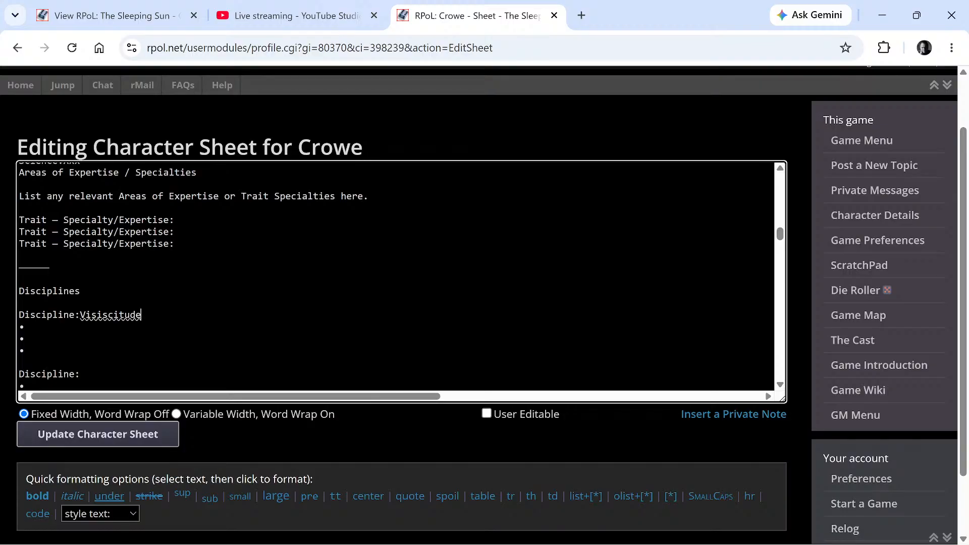
scroll(396, 276, down, 1)
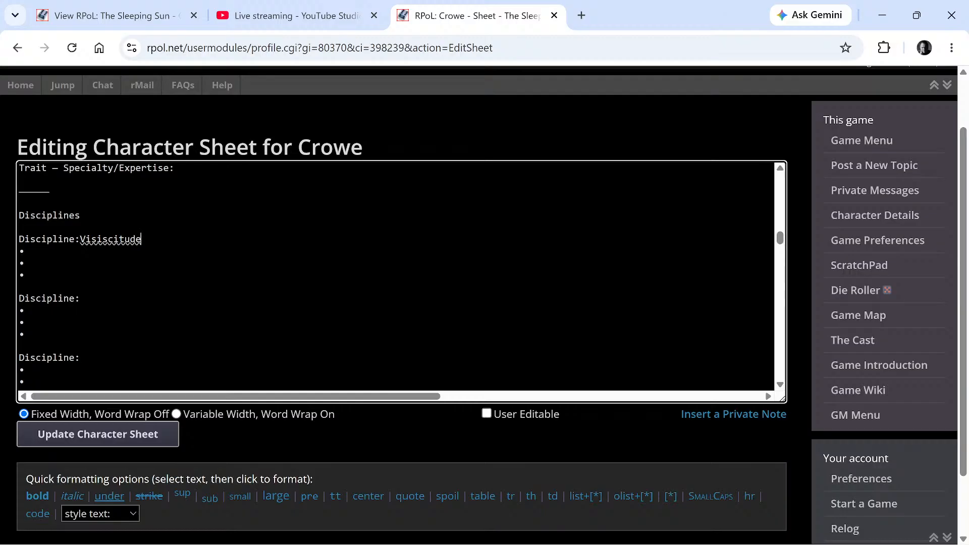
text(xx)
Enter Auspex X as the second Discipline and Animalism, followed by a colon, as the third
click(80, 298)
text(Auspex X)
click(80, 357)
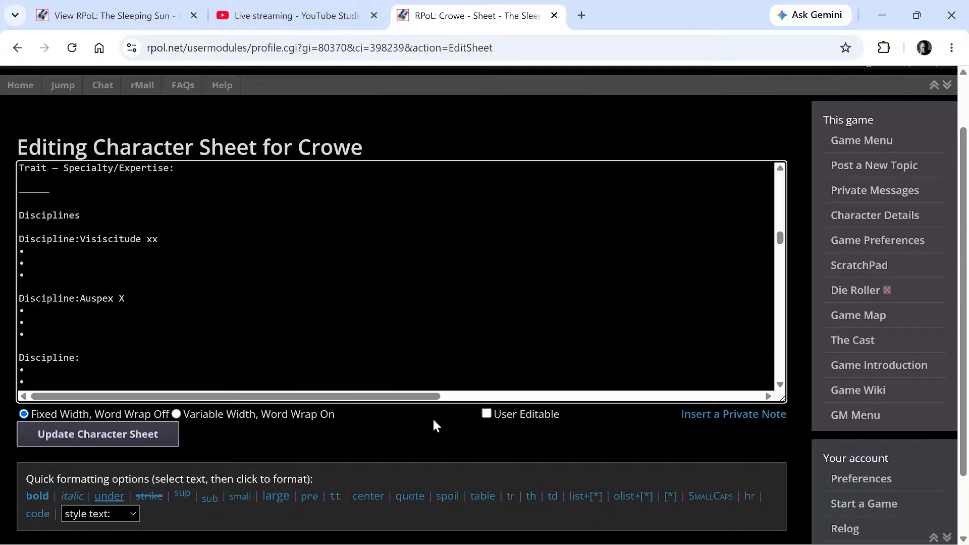
mouse_move(597, 541)
text(Anim)
text(alism )
text(x)
key(BackSpace)
text(:)
Put a colon between Auspex and its rating, and list Hightened Senses as its first power
key(Left)
key(Left)
key(Left)
key(Up)
key(Up)
key(Up)
key(Right)
key(Right)
key(Left)
key(Left)
text(: X •)
text(Hightened)
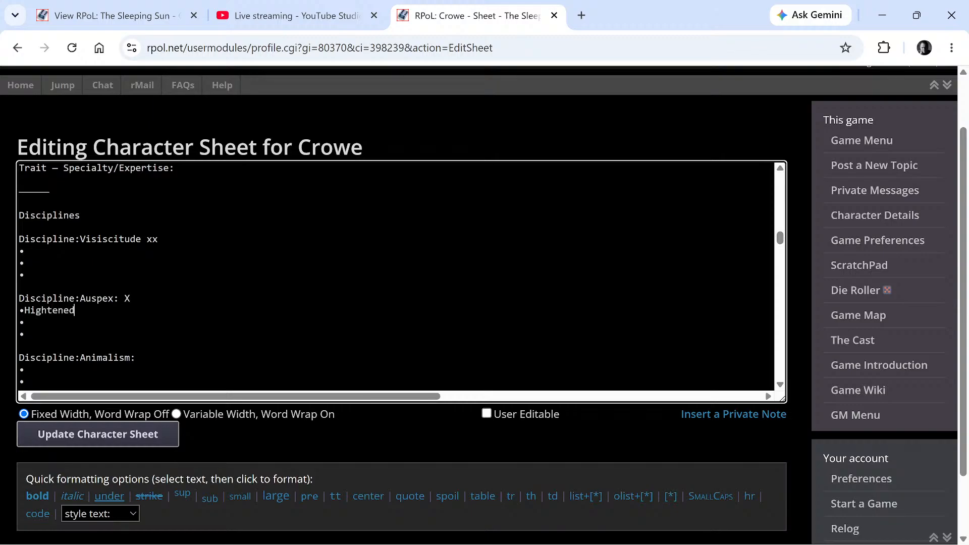
text( Senses)
Correct the spelling of the Auspex power to Heightened Senses
right_click(69, 309)
right_click(41, 308)
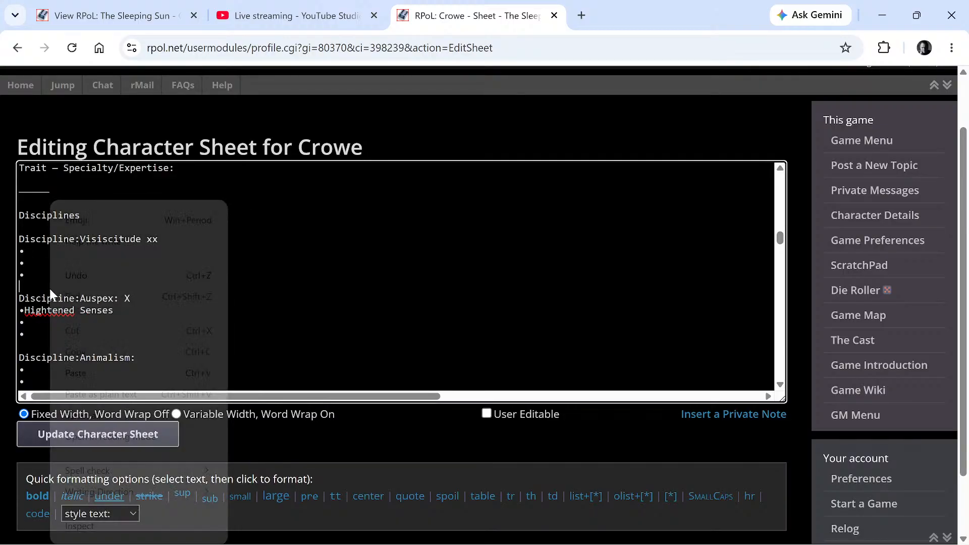
right_click(41, 309)
click(242, 321)
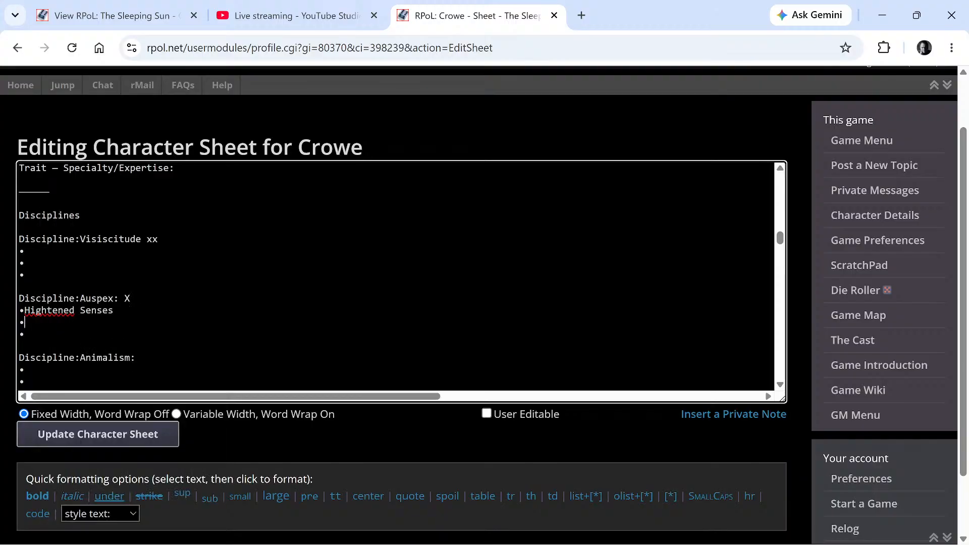
right_click(70, 310)
click(126, 158)
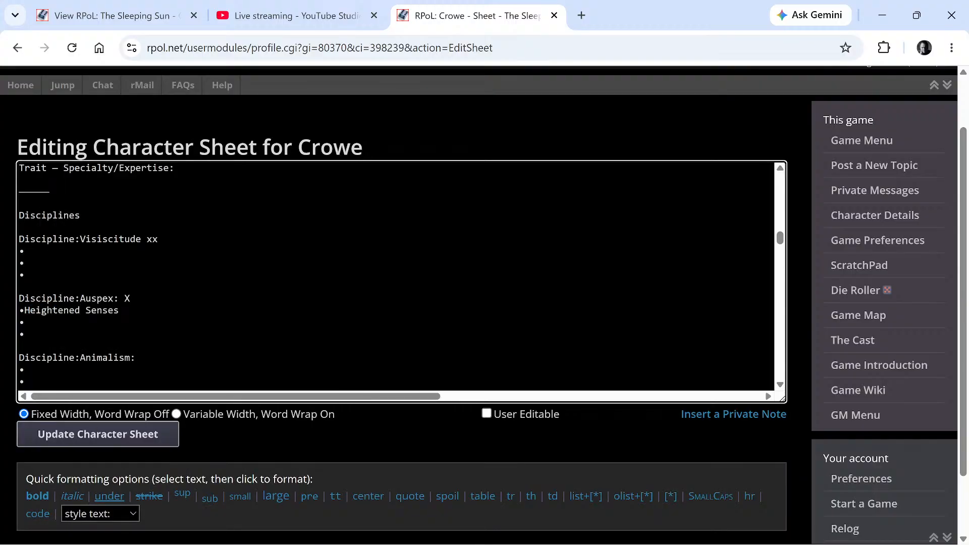
Rate Animalism at X and list Feral Whispers as its first power
text(X)
click(26, 252)
text(Fe)
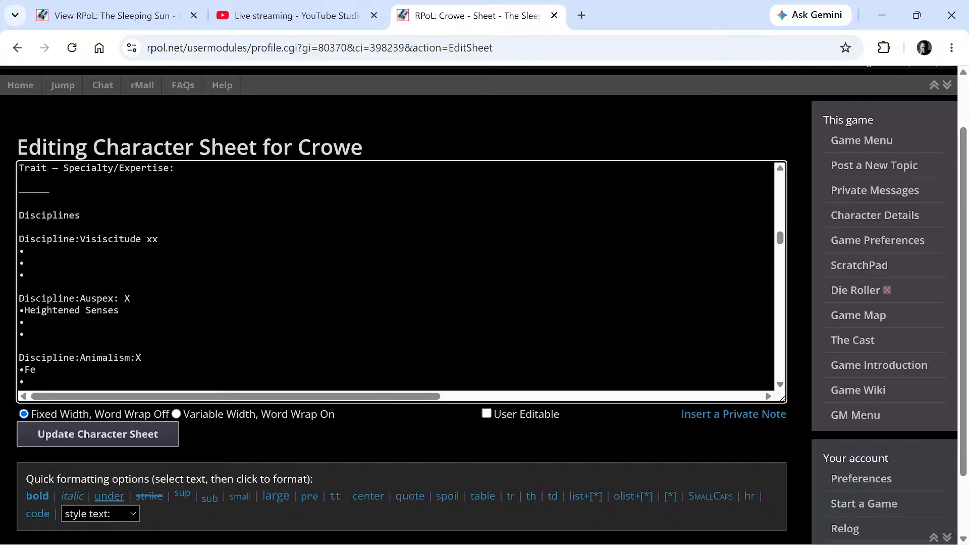
text(ral Whispers)
Name the first entry in the Backgrounds section Generation, ending with a colon
scroll(396, 275, up, 2)
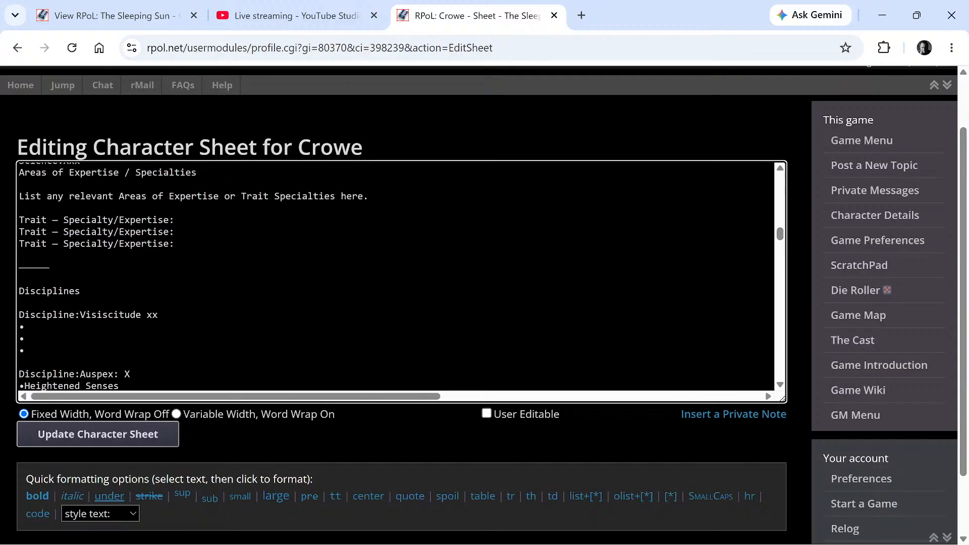
scroll(396, 275, down, 7)
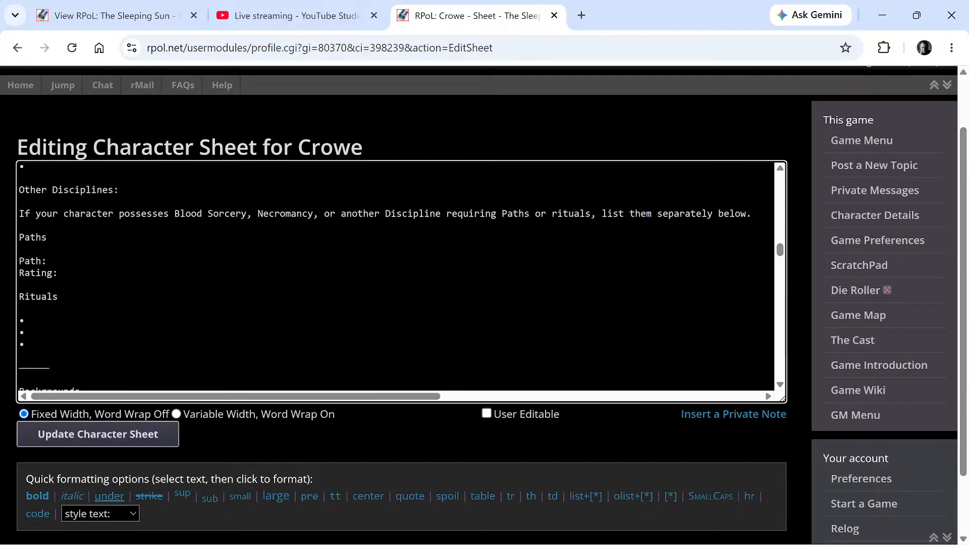
scroll(396, 275, up, 2)
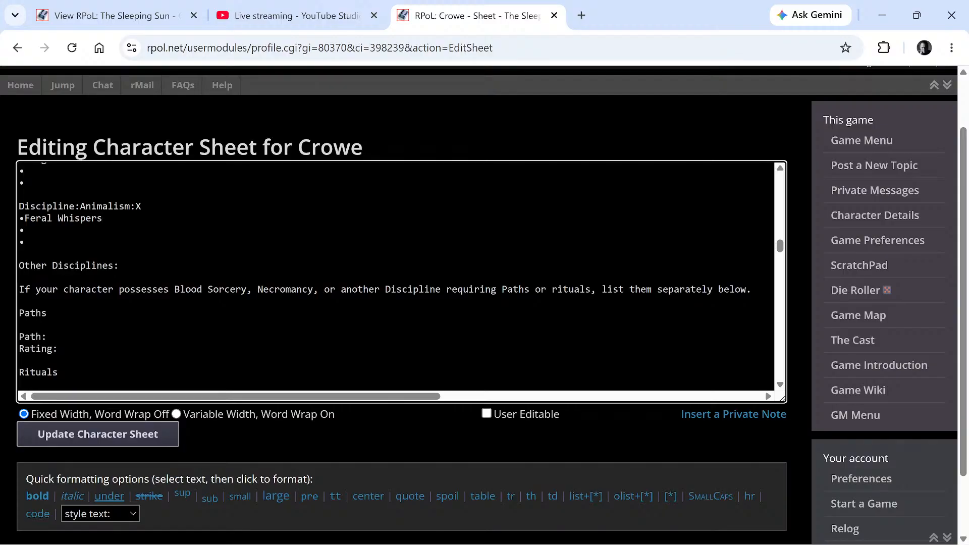
scroll(396, 275, down, 2)
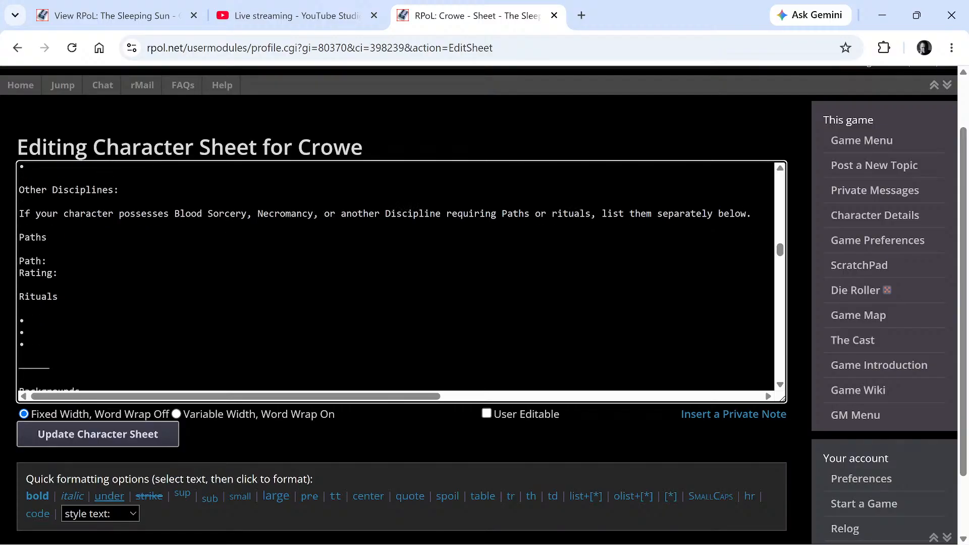
scroll(396, 275, down, 2)
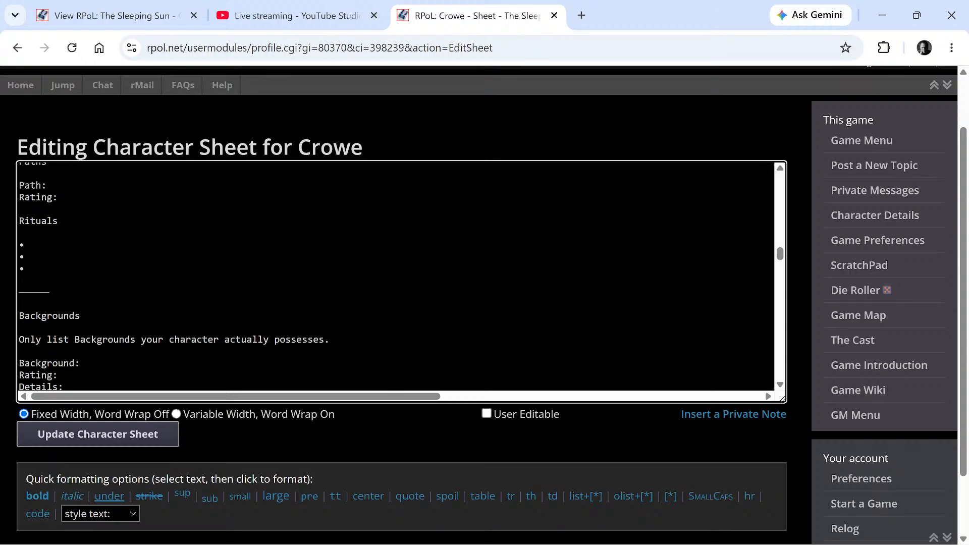
scroll(396, 275, down, 2)
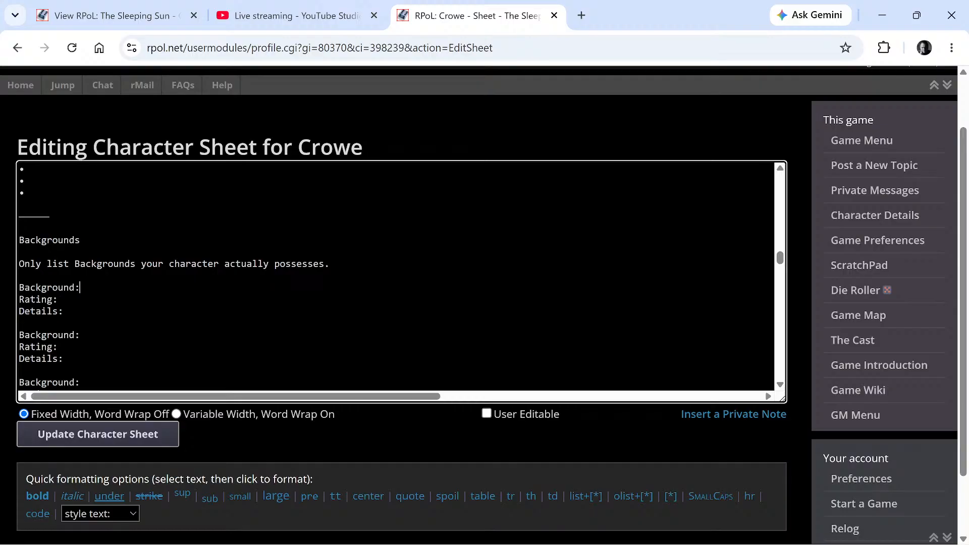
text(Generation *)
key(BackSpace)
text(xxx)
key(BackSpace)
key(BackSpace)
key(BackSpace)
text(: xx)
key(BackSpace)
key(BackSpace)
key(BackSpace)
key(BackSpace)
text(:xxx)
key(BackSpace)
key(BackSpace)
key(BackSpace)
Rate the Generation background at xxx and enter 9th Generation as its details
text(xxx Details:)
text(9th)
text( Generation)
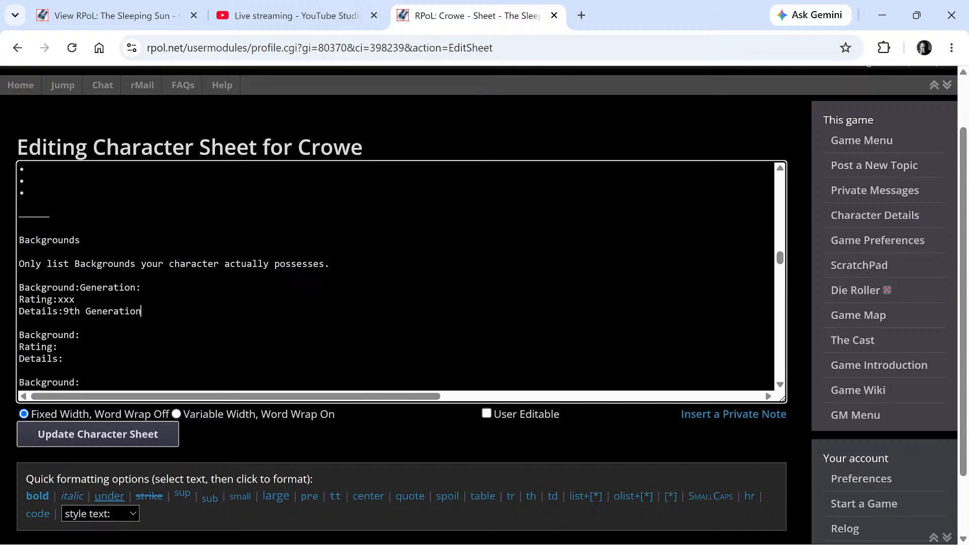
key(Tab)
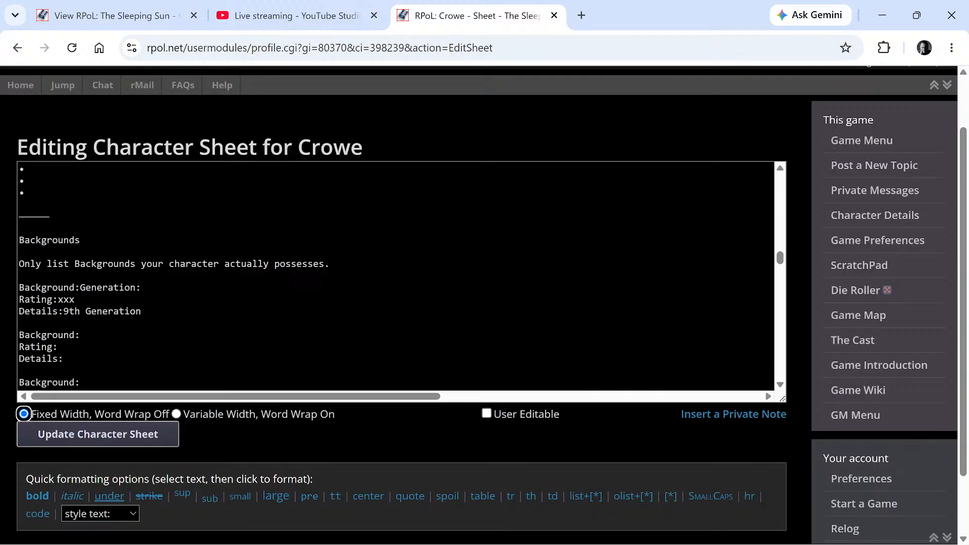
Fill in the second Background as Resources, correctly spelled, with rating xx and details Well off
click(81, 335)
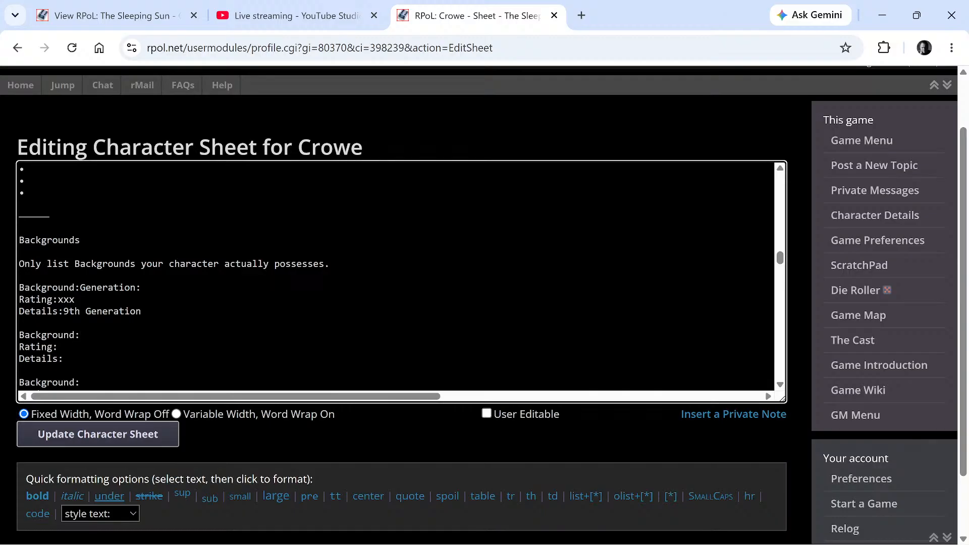
text(Resourcese)
key(Down)
right_click(130, 341)
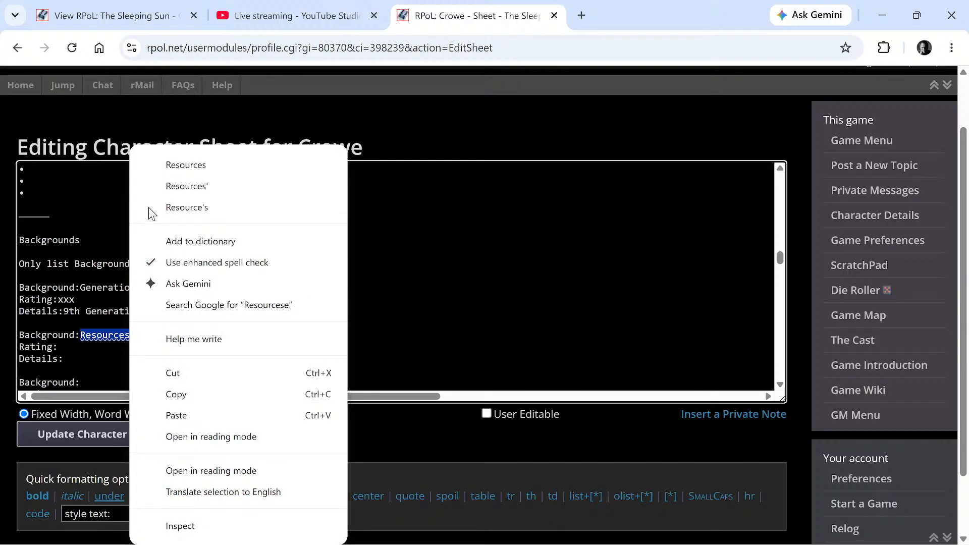
click(198, 165)
click(58, 347)
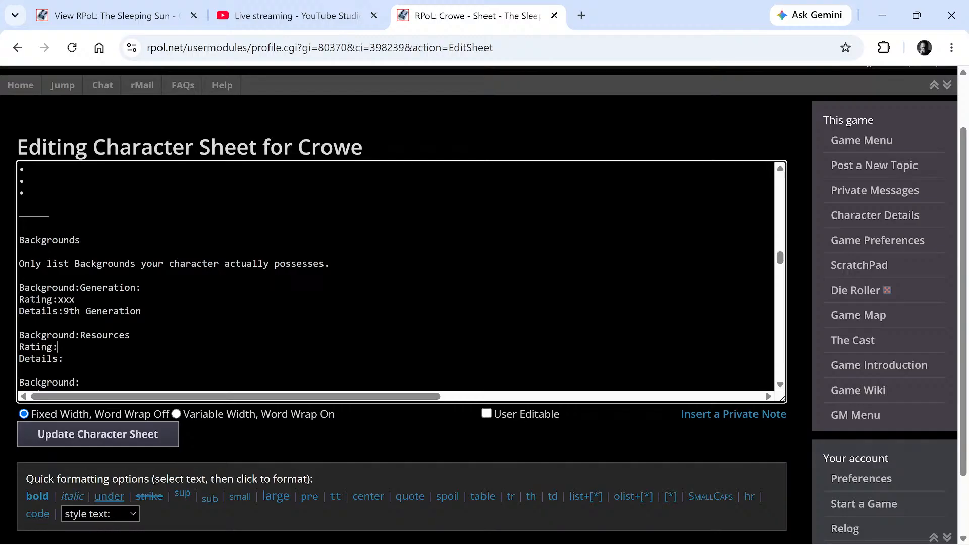
text(xx Details:)
text(Well off)
Rate the Virtues with x's: Conscience / Conviction xxx, Self-Control / Instinct xxx and Courage xxxx
scroll(396, 275, down, 5)
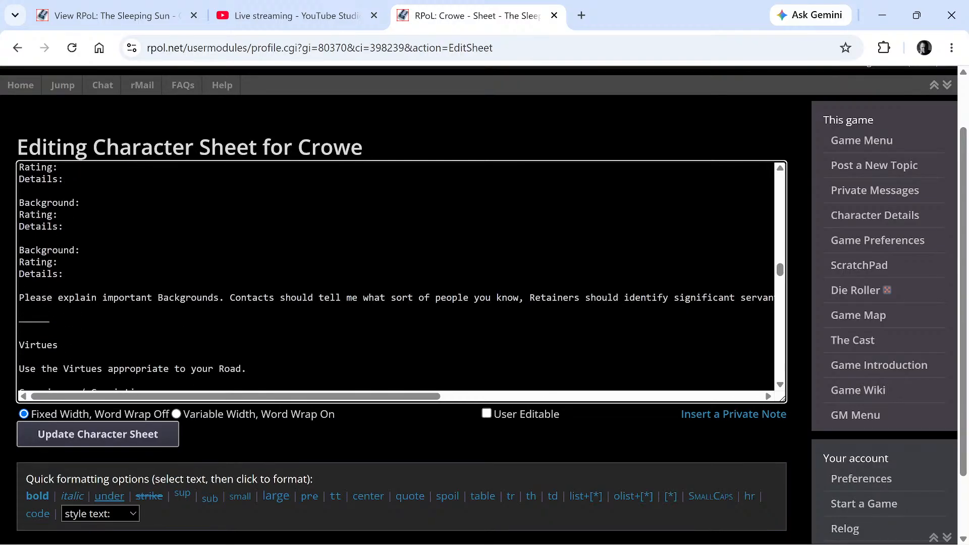
scroll(396, 275, down, 2)
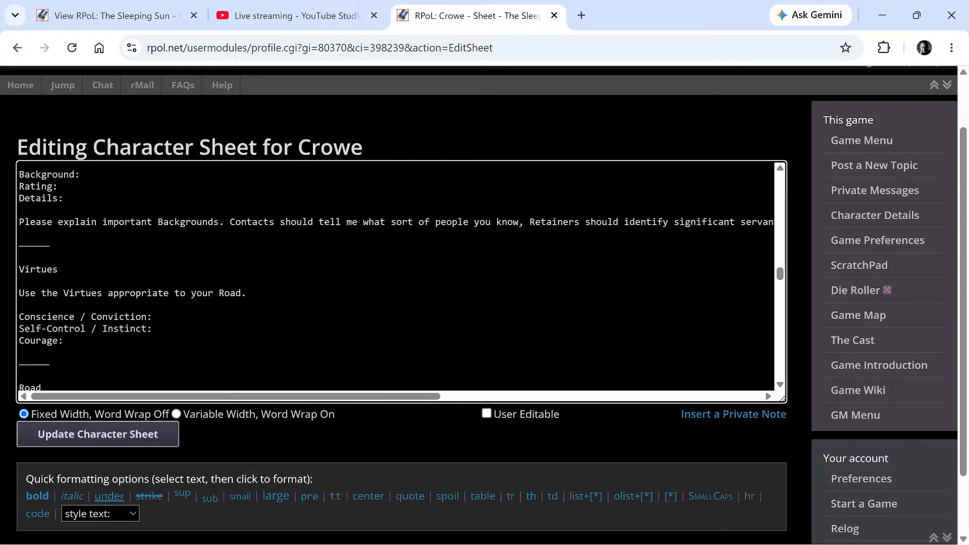
click(153, 316)
text(x)
key(Down)
text(x)
key(Down)
text(x)
key(Up)
key(Down)
key(Right)
key(Right)
key(Right)
key(Right)
key(Right)
key(Up)
key(Right)
key(Right)
key(Right)
key(Right)
key(Right)
key(Right)
key(Down)
key(Right)
key(Right)
key(Right)
key(Right)
text(x)
key(Up)
text(x)
key(Down)
text(x)
key(Up)
key(Right)
key(Right)
key(Right)
key(Right)
key(Right)
key(Right)
key(Right)
key(Right)
key(Right)
key(Right)
key(Right)
key(Right)
key(Right)
key(Right)
key(Right)
text(x)
key(Up)
text(x)
key(Down)
key(Down)
text(xx)
Add Metamorphisis after the Road section heading below the Virtues
scroll(401, 277, down, 1)
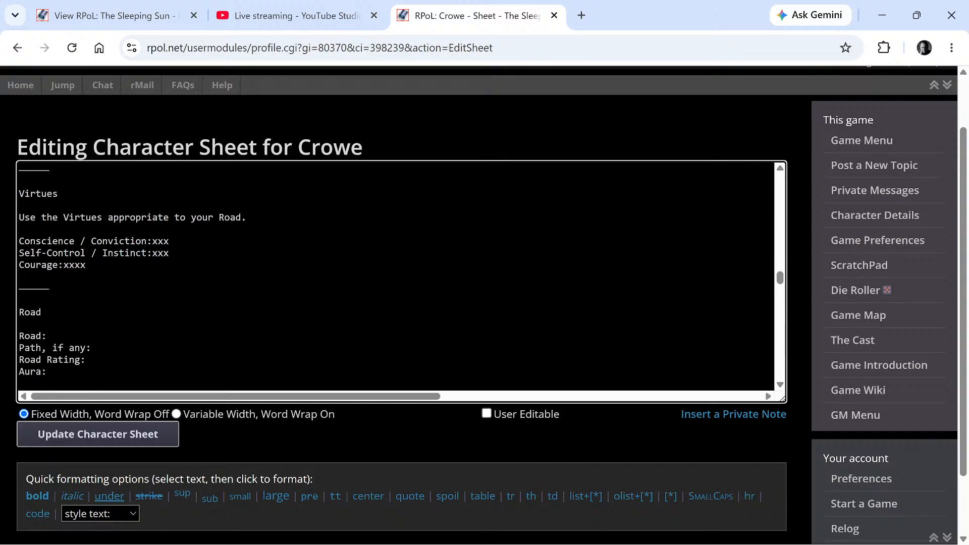
key(Down)
key(Down)
key(Down)
key(Down)
scroll(402, 276, down, 1)
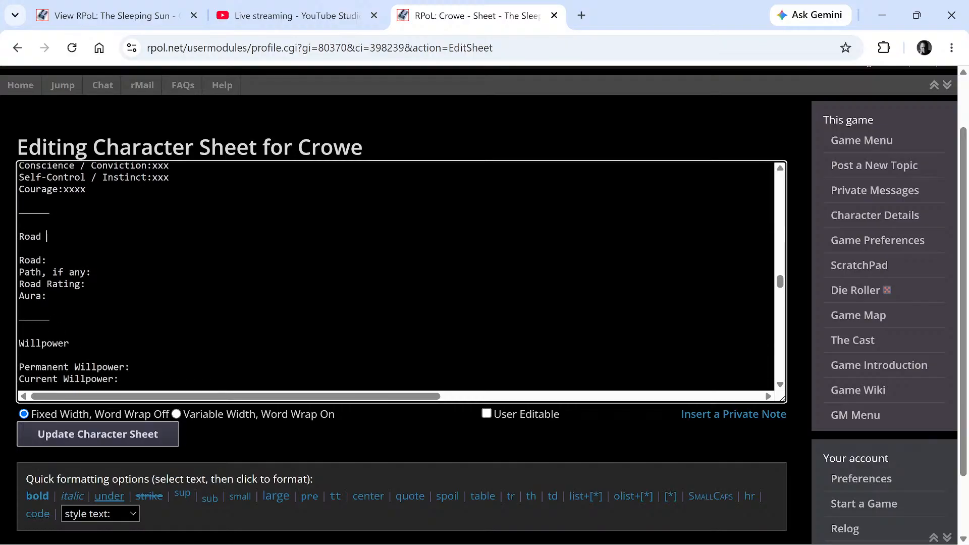
text(Mo)
key(BackSpace)
key(BackSpace)
text(Metamorphisis)
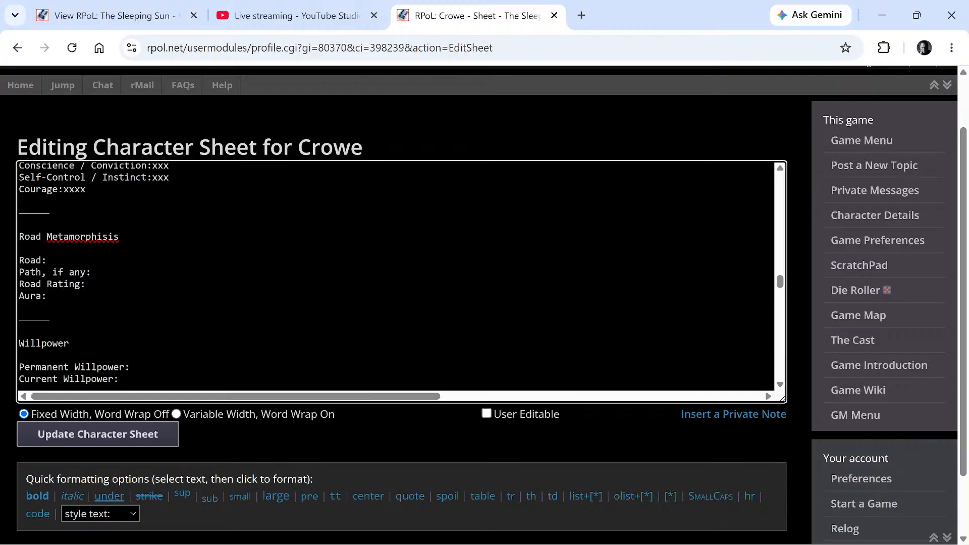
Correct the spelling in the Road heading to Metamorphosis
right_click(93, 237)
right_click(77, 236)
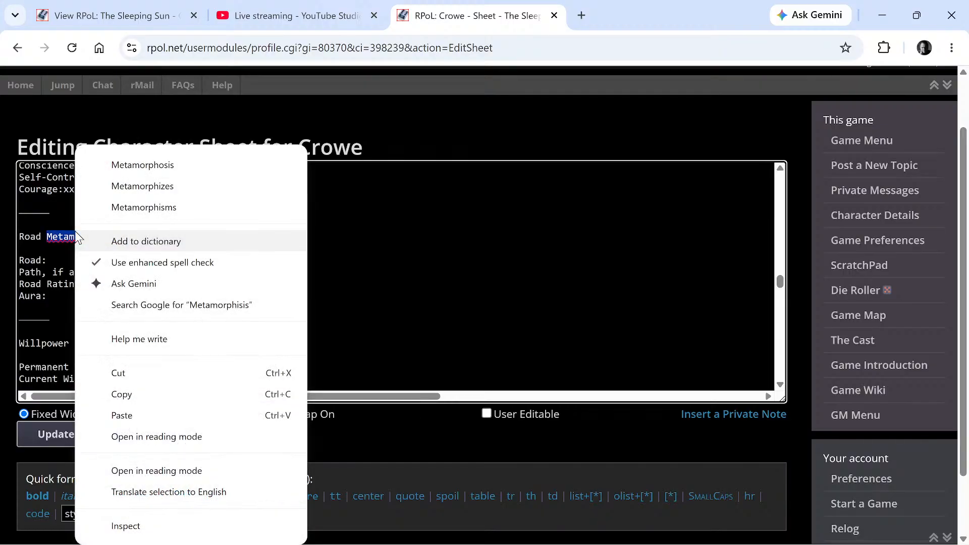
click(172, 166)
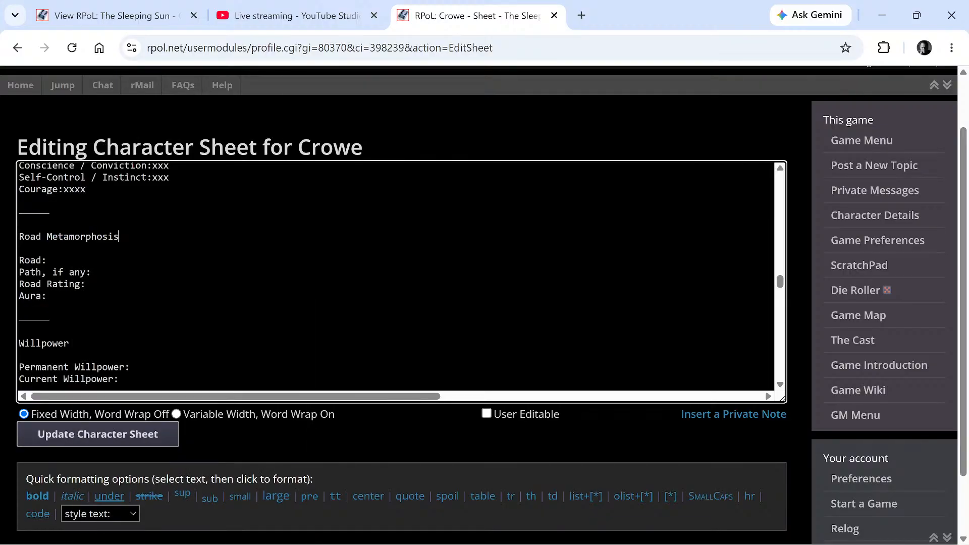
Correct the Road/Path entry in the Character section at the start of the sheet to Metamorphosis
scroll(396, 275, up, 15)
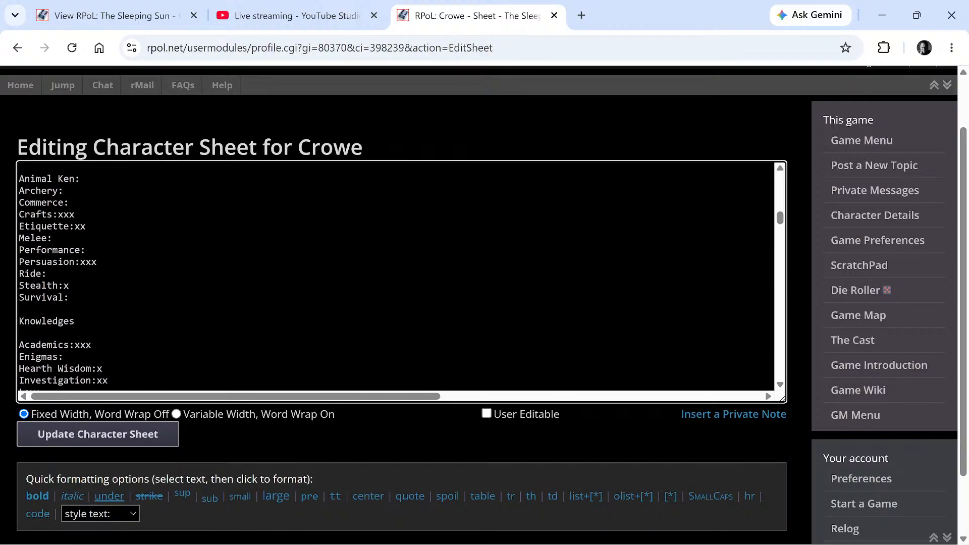
scroll(396, 275, up, 15)
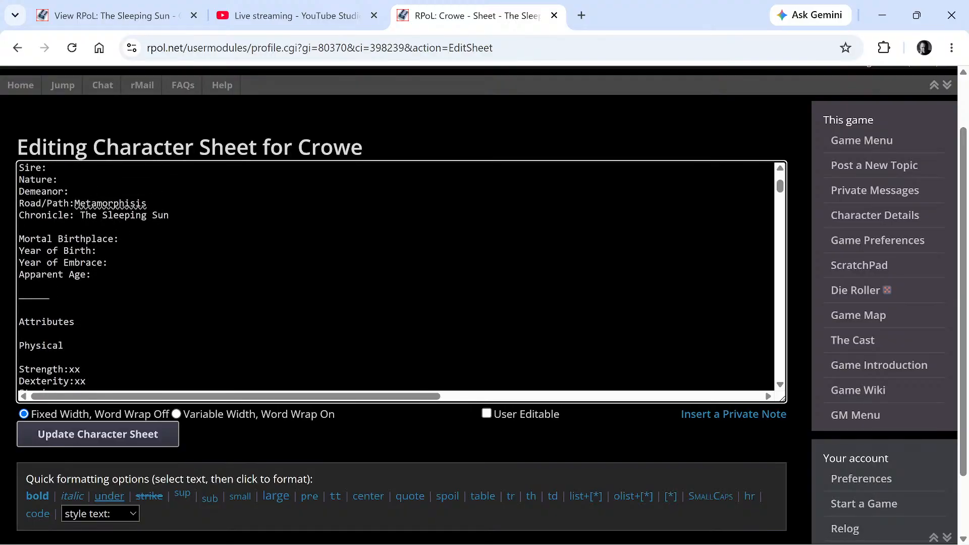
scroll(396, 275, up, 2)
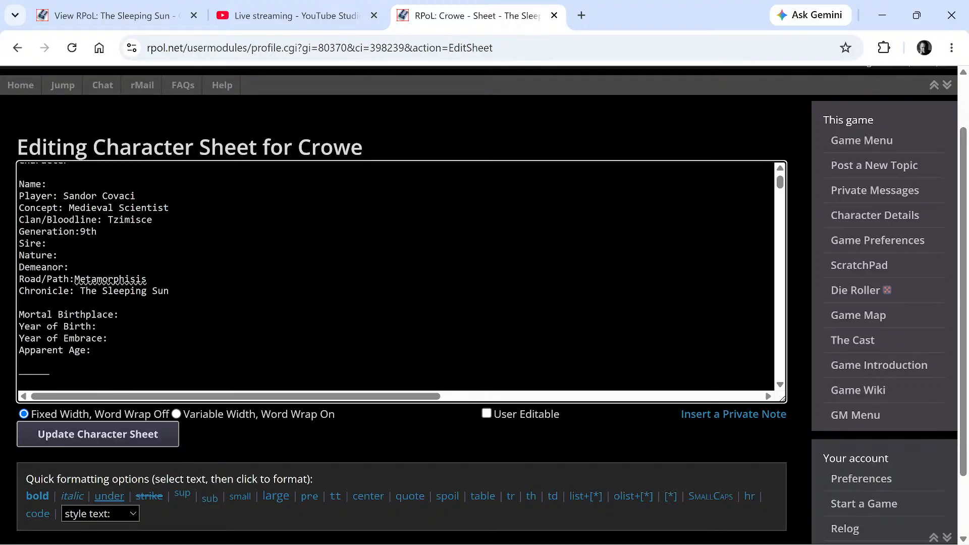
scroll(396, 275, down, 9)
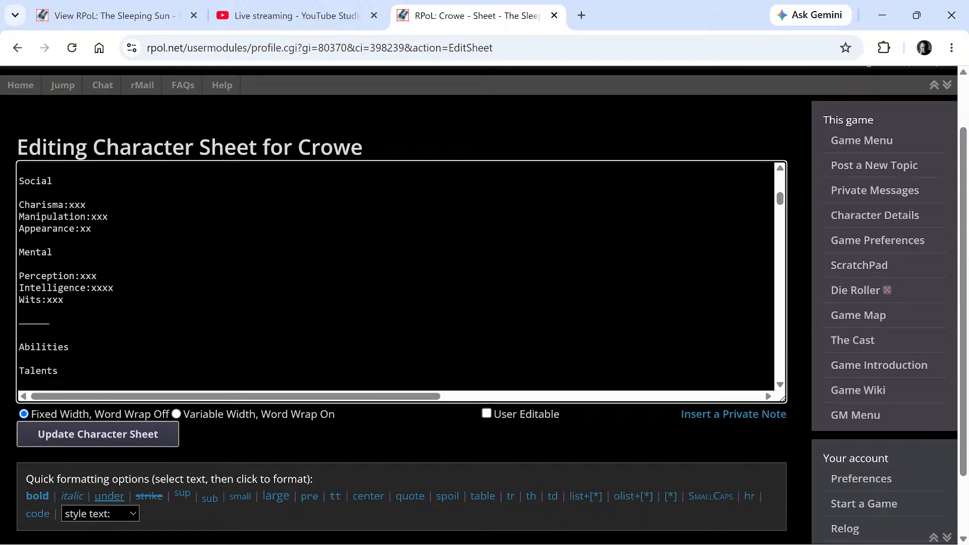
scroll(396, 275, up, 10)
right_click(113, 287)
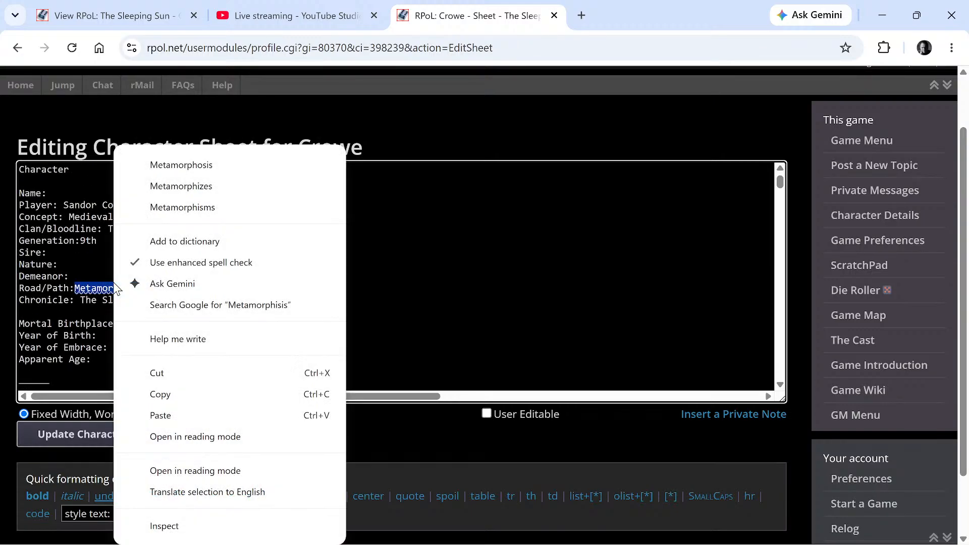
click(182, 165)
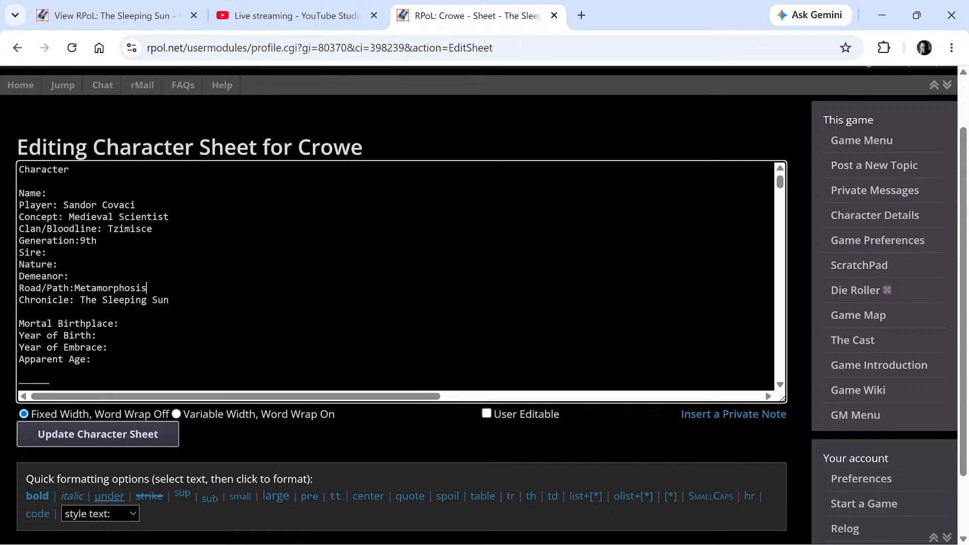
Copy Metamorphosis from the Road section heading into the Road field below it
scroll(396, 275, down, 20)
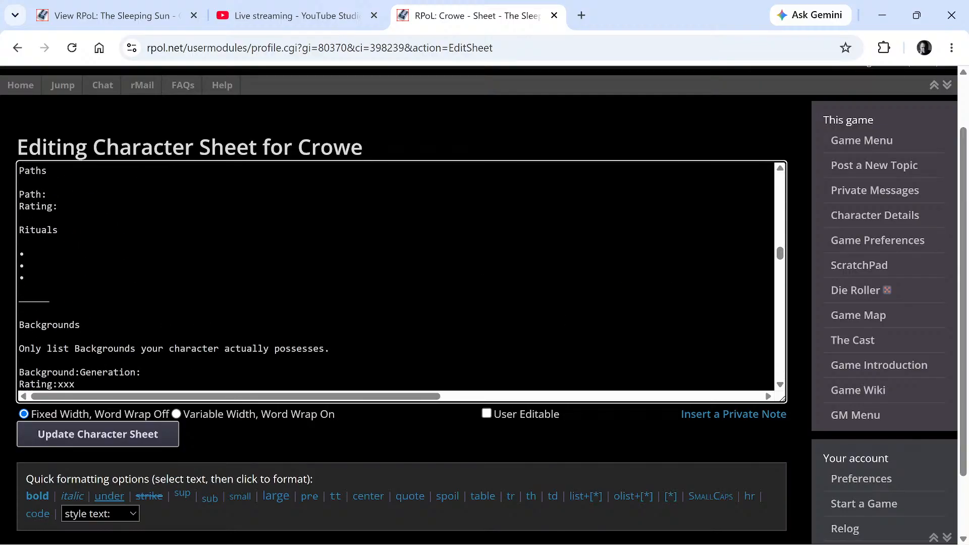
scroll(396, 275, down, 8)
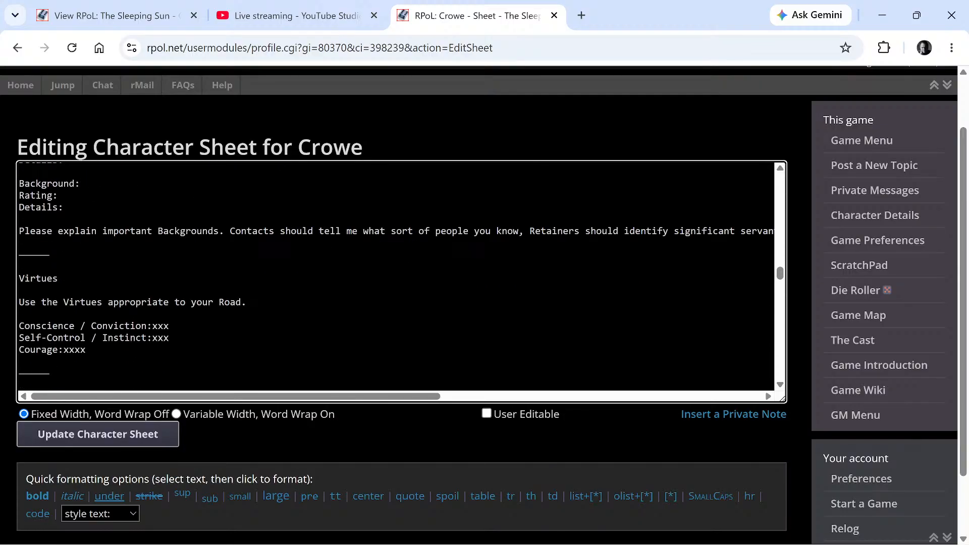
scroll(396, 275, down, 3)
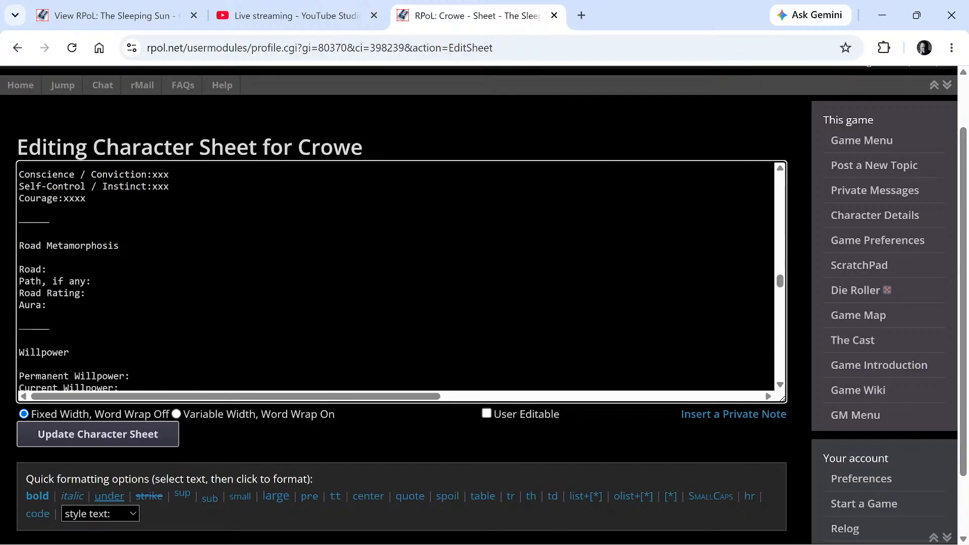
drag(47, 245, 122, 247)
right_click(106, 246)
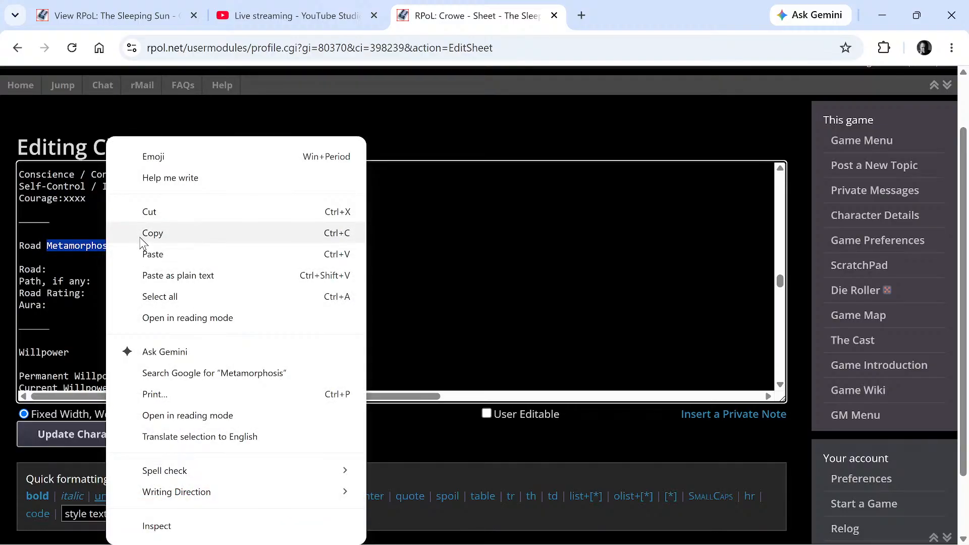
click(130, 242)
click(51, 270)
right_click(53, 270)
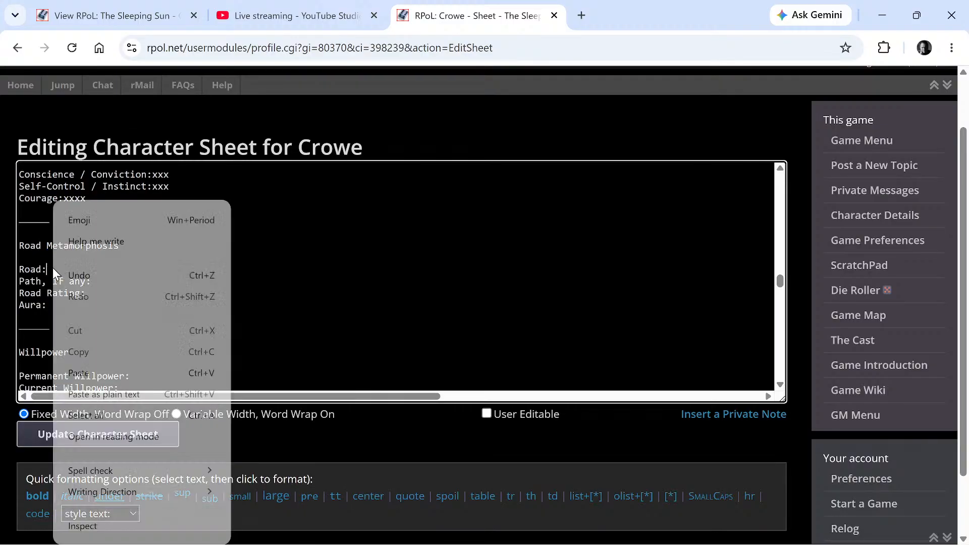
click(79, 373)
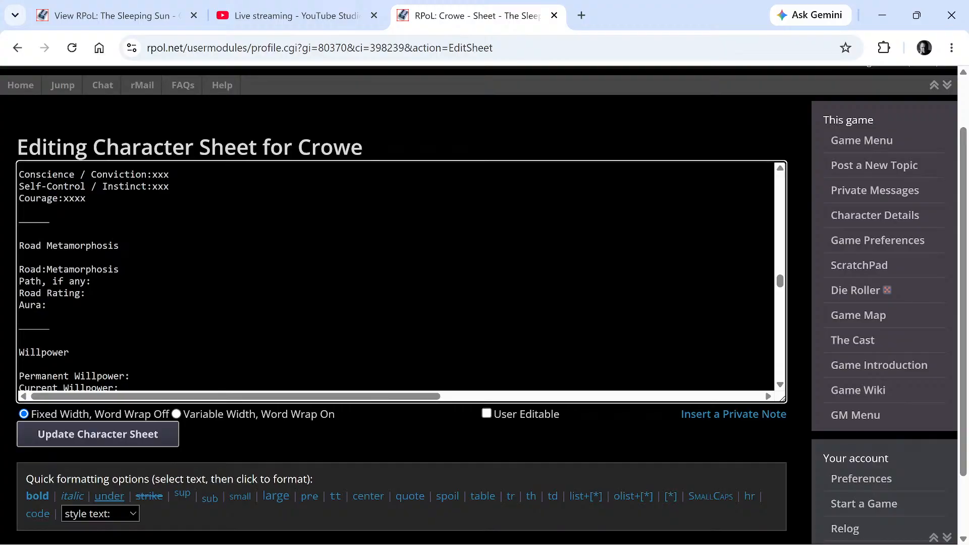
Set the Road Rating to 6 and the Aura to +/-0 in the Road section
click(91, 281)
click(86, 293)
text(6)
right_click(94, 283)
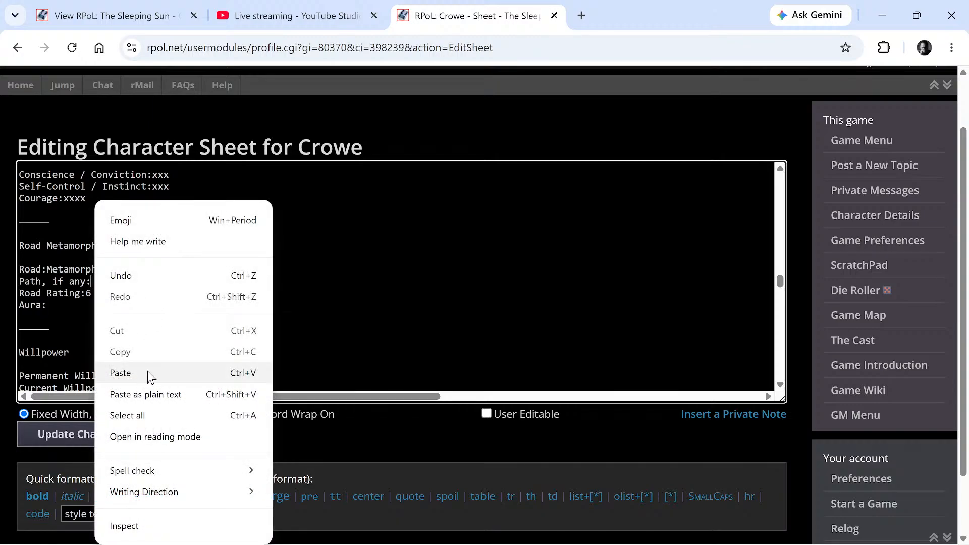
click(77, 319)
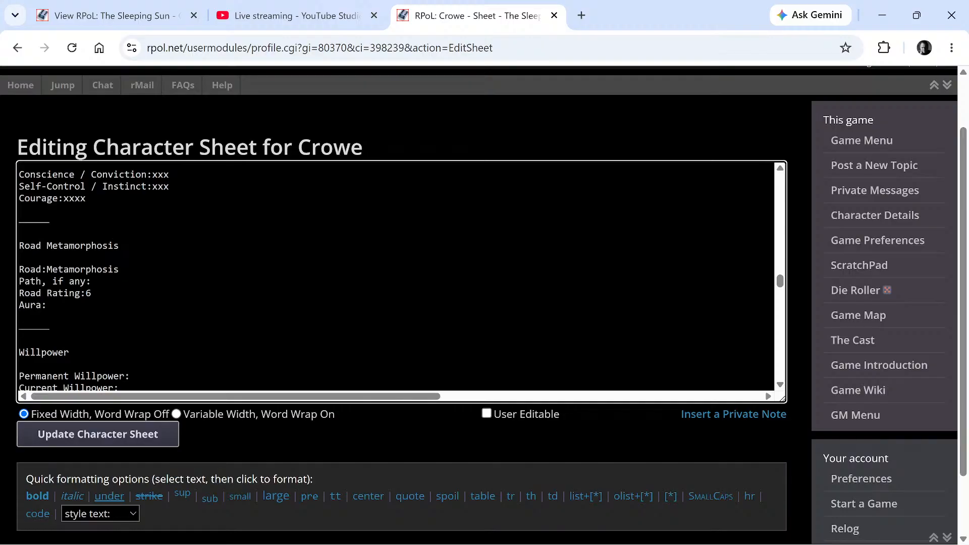
text(+/-0)
Set both Permanent Willpower and Current Willpower to 4
scroll(396, 278, down, 1)
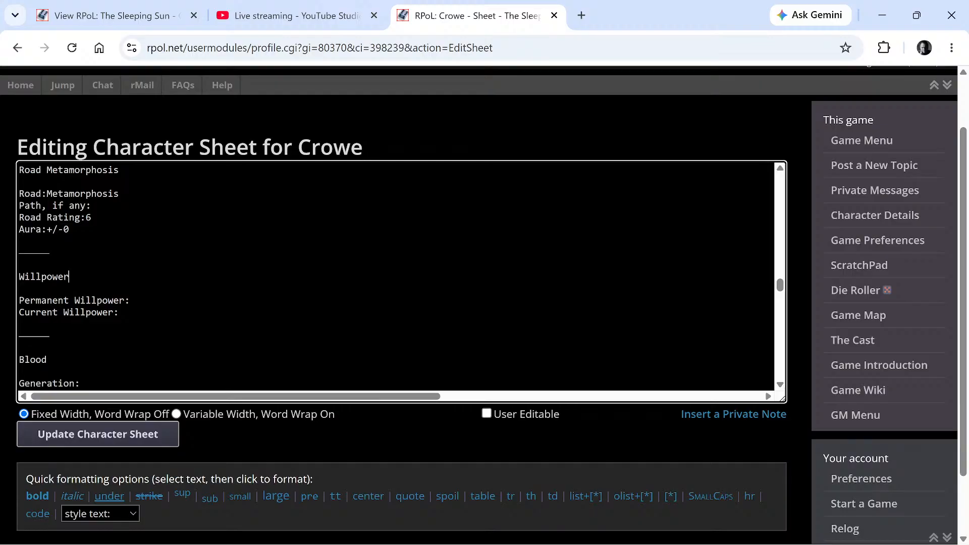
key(Right)
key(Right)
key(Down)
text(44)
key(Down)
key(Down)
key(Down)
key(Down)
key(Down)
key(Down)
key(Up)
key(Up)
key(Up)
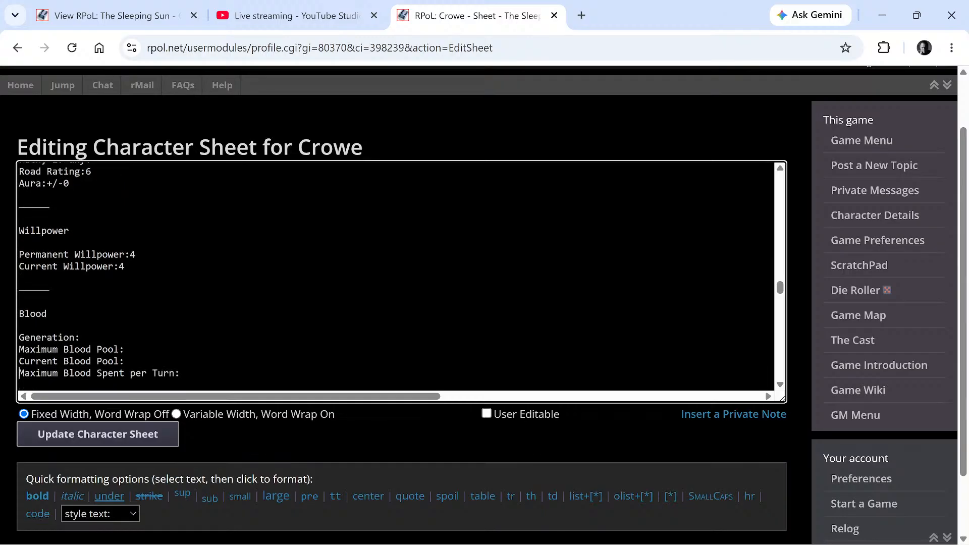
key(Up)
key(Up)
key(Up)
key(End)
Switch to File Explorer and open the Dark_Ages_Screen PDF from the Dark Ages Vampire folder
mouse_move(447, 512)
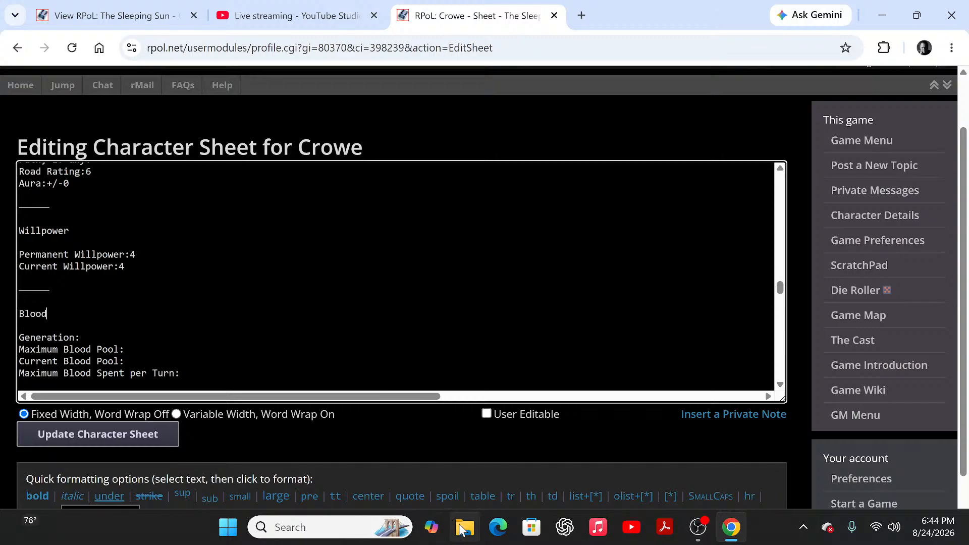
click(463, 527)
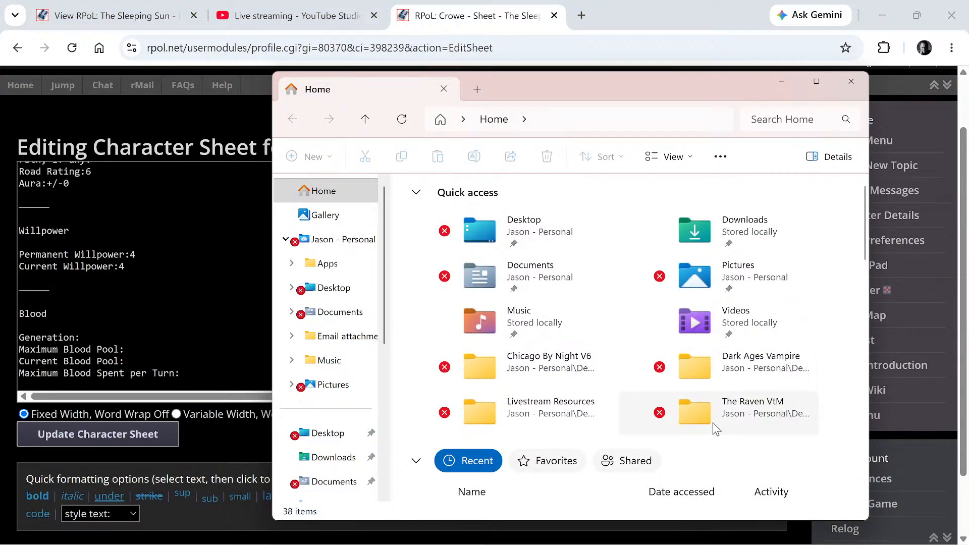
double_click(695, 368)
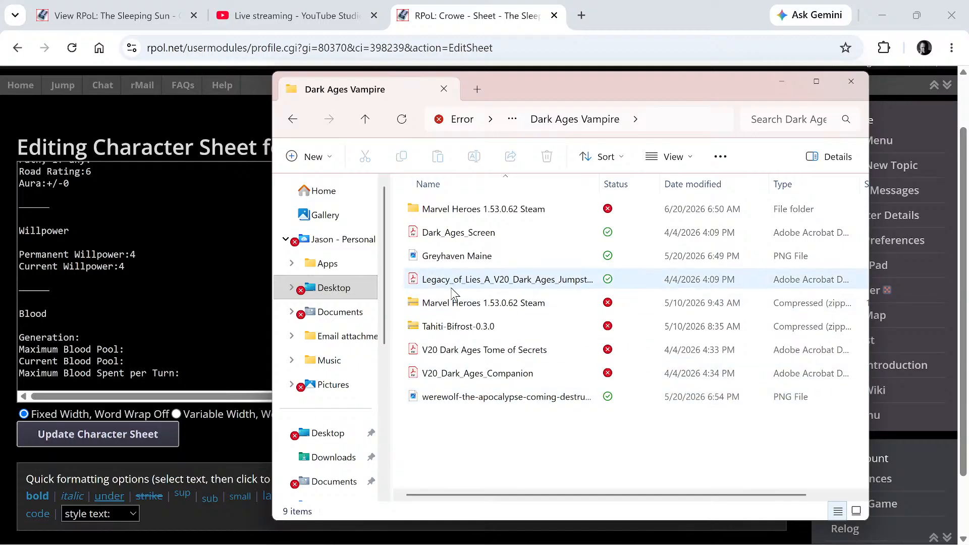
click(777, 80)
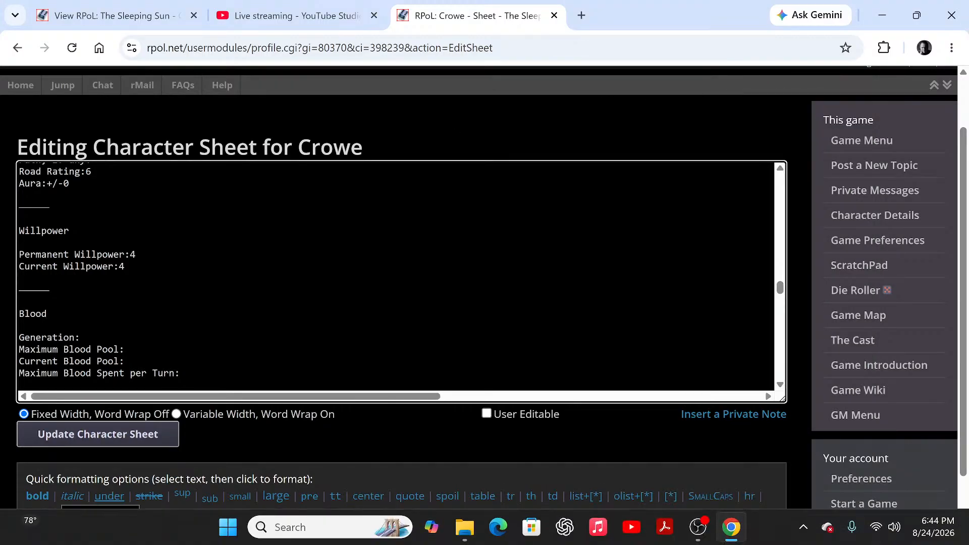
click(464, 527)
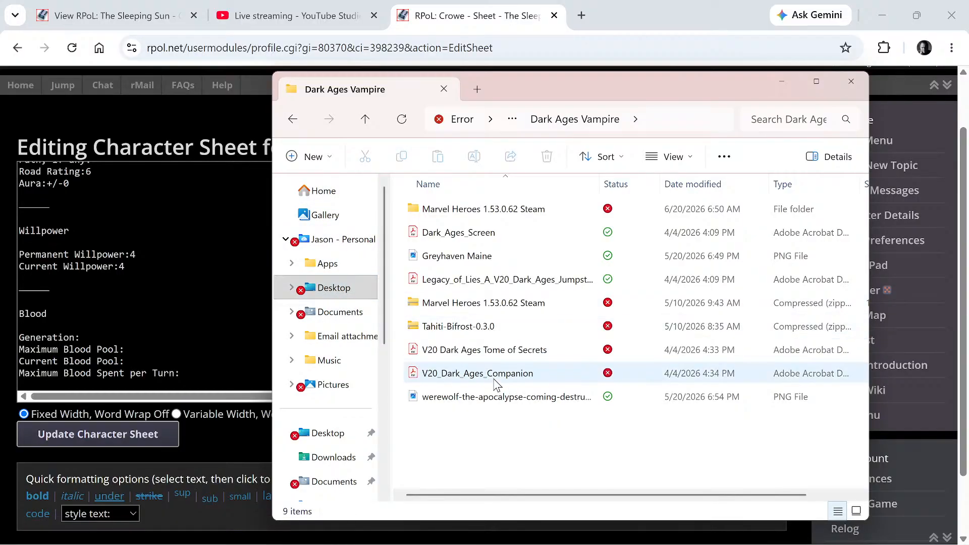
double_click(451, 237)
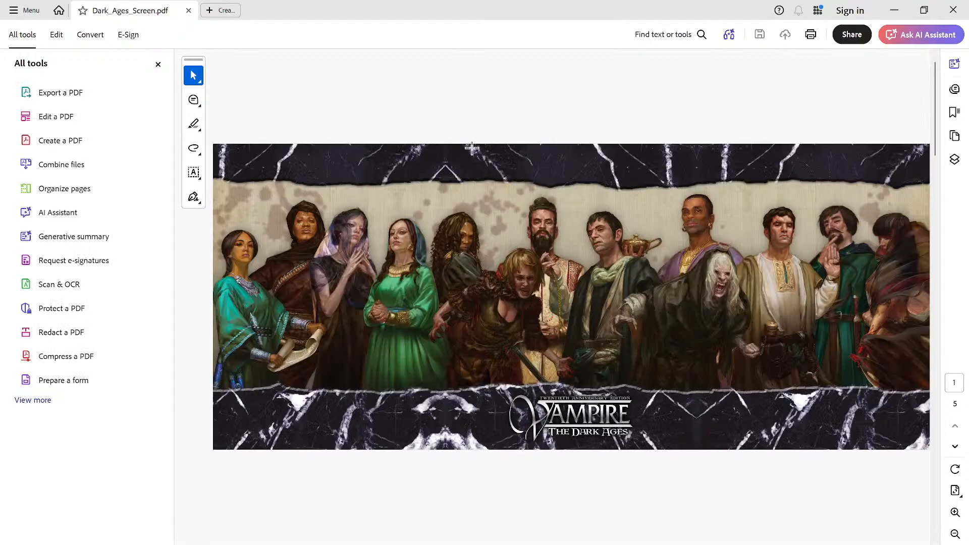
Look up the ninth generation's blood pool and blood per turn in the PDF's Generation table, and return to the character sheet
click(158, 64)
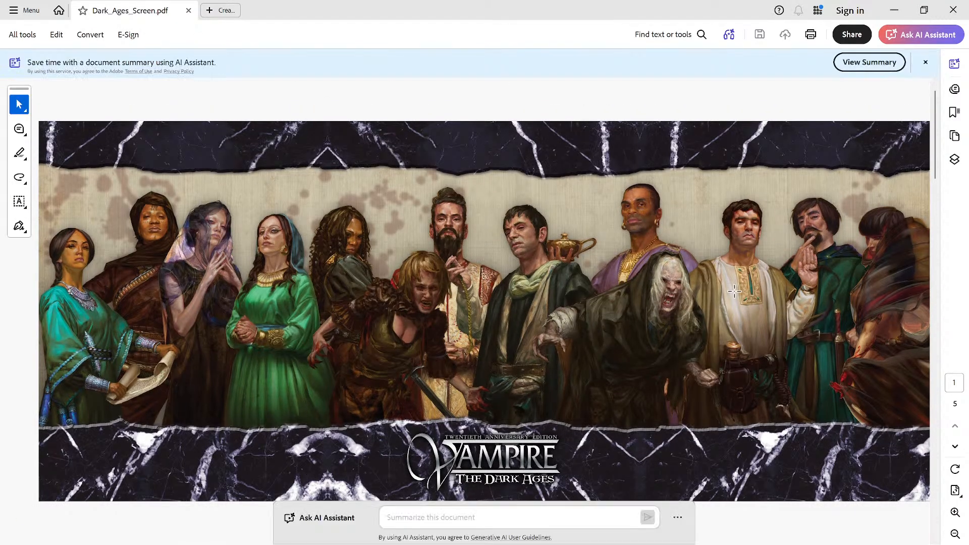
scroll(651, 233, down, 15)
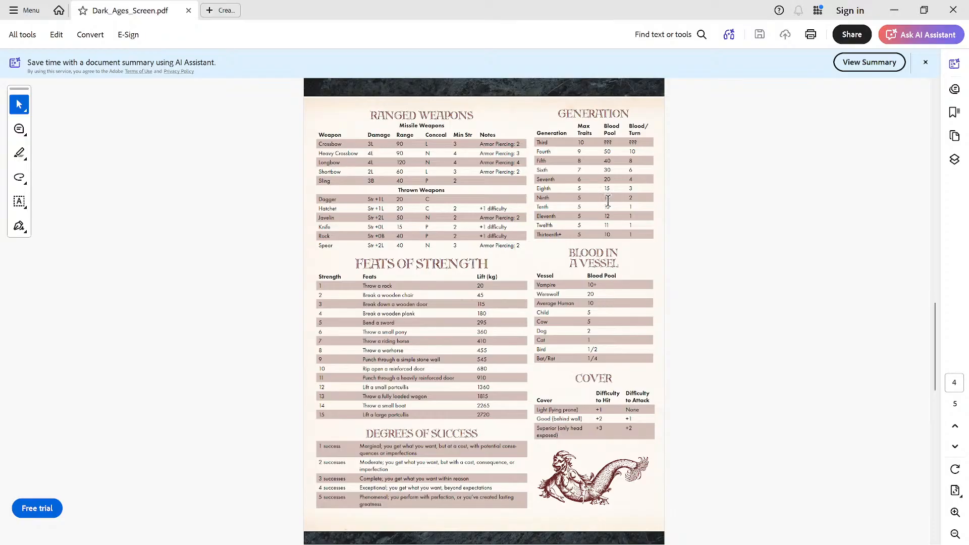
click(907, 10)
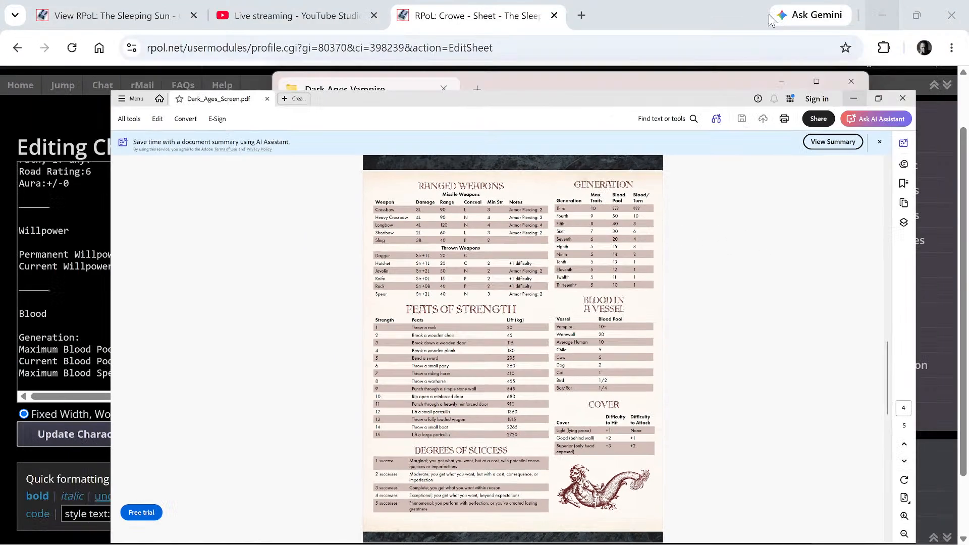
click(780, 101)
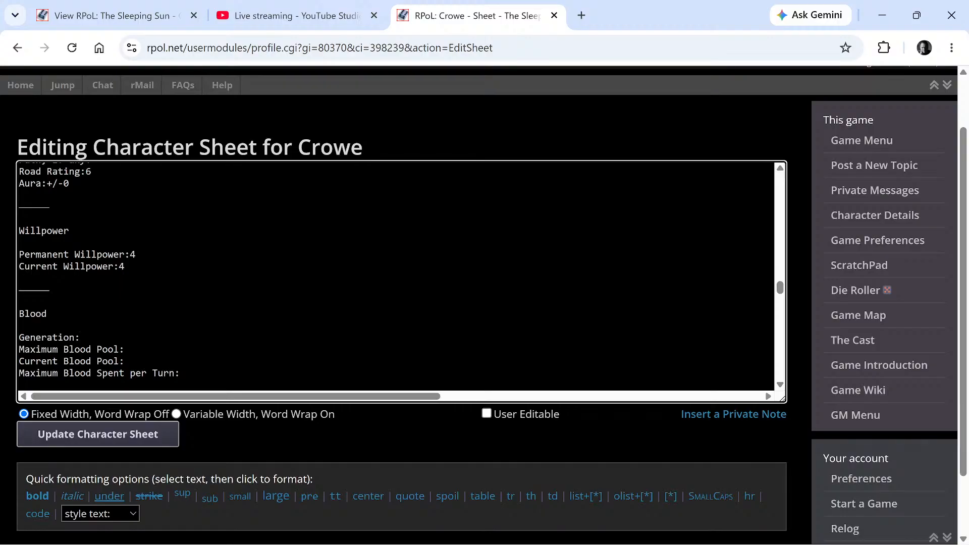
Fill in the Blood section with Generation 9th, Maximum Blood Pool 14, Current Blood Pool 14 and Maximum Blood Spent per Turn 2
text(9th)
click(125, 349)
text(14)
text(14)
text(2)
Replace the instruction line under Feeding Restriction with None
scroll(396, 275, down, 3)
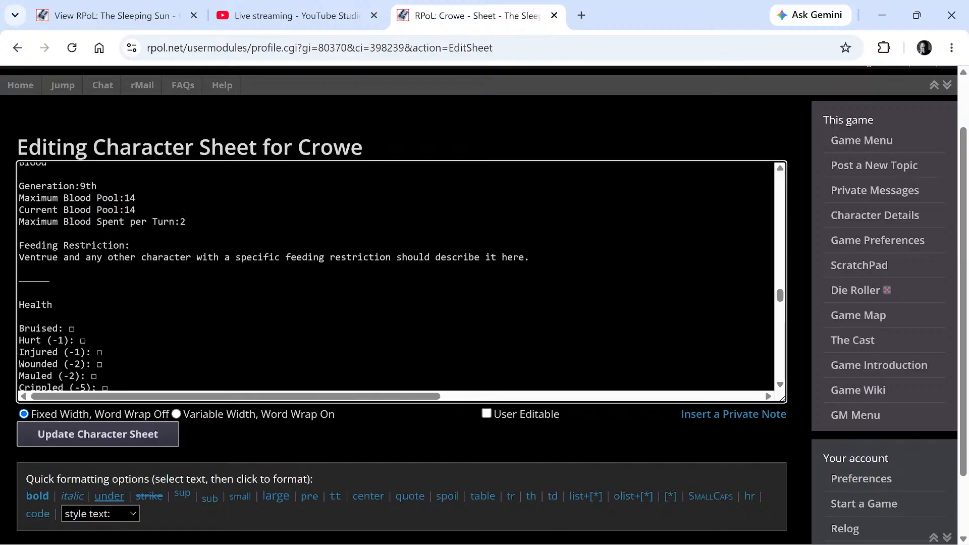
drag(20, 257, 529, 256)
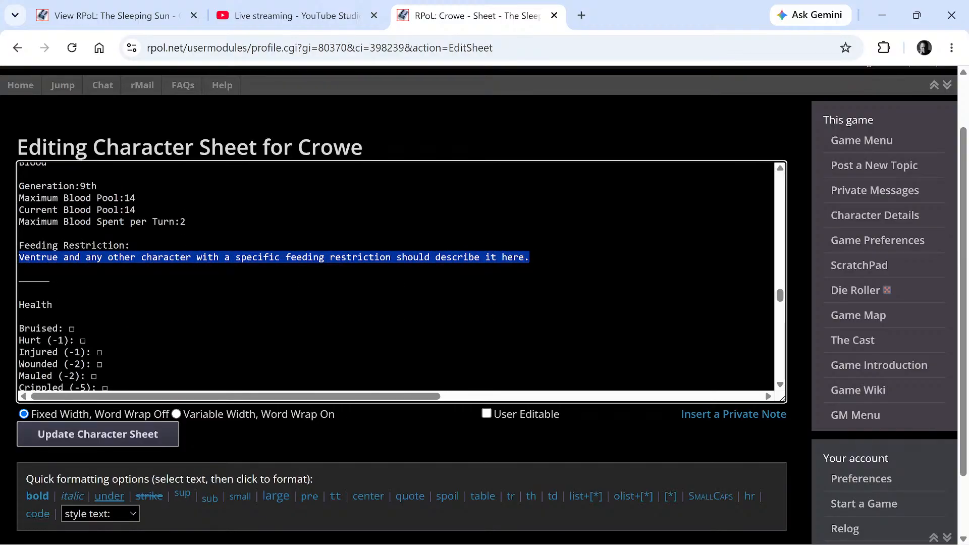
key(BackSpace)
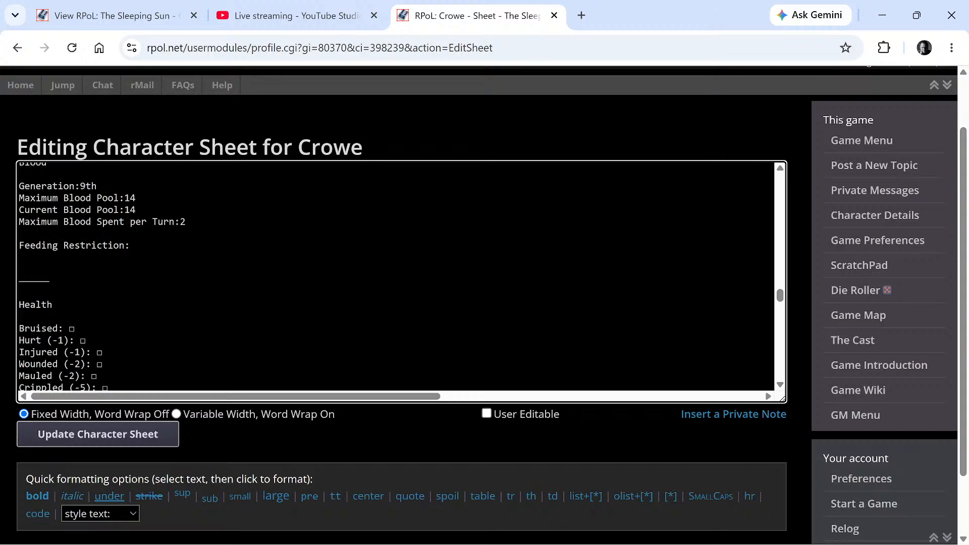
text(None)
Replace the instruction line under the Clan or Bloodline Weakness with "Must rest in a handful of home soil"
scroll(397, 275, down, 3)
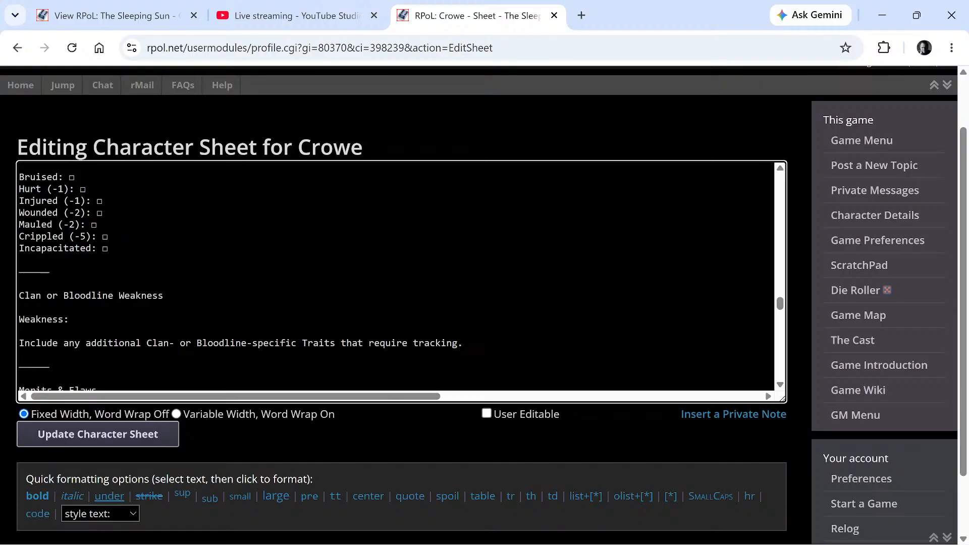
scroll(396, 275, down, 2)
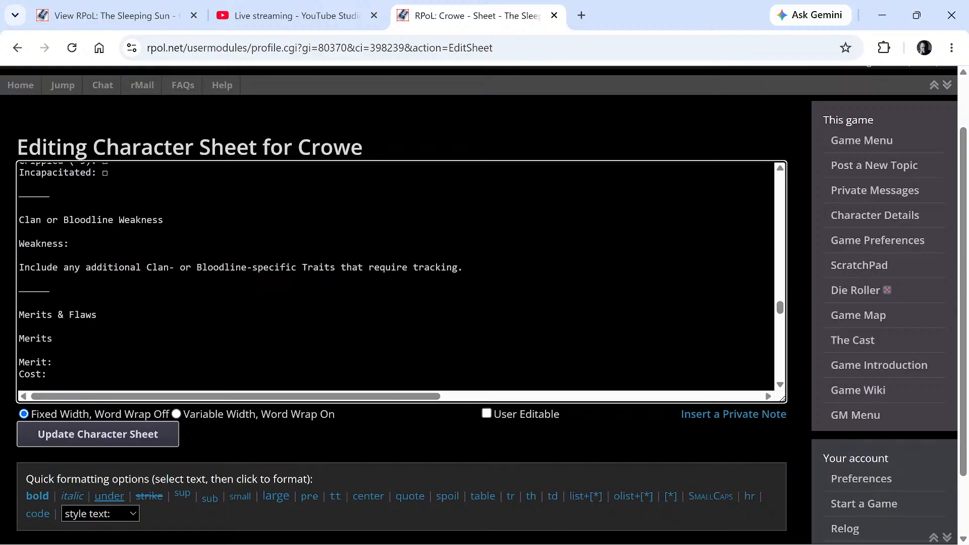
drag(18, 268, 468, 267)
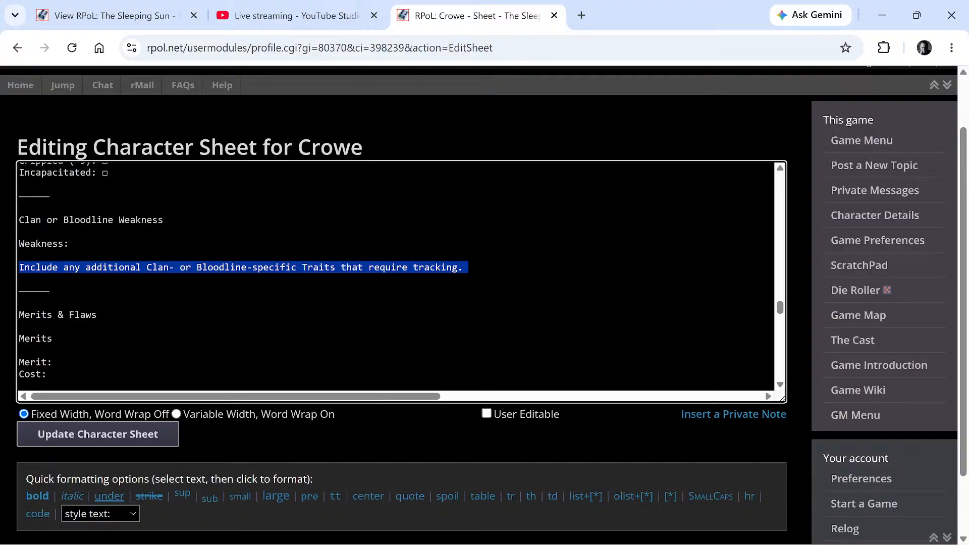
text(Must re)
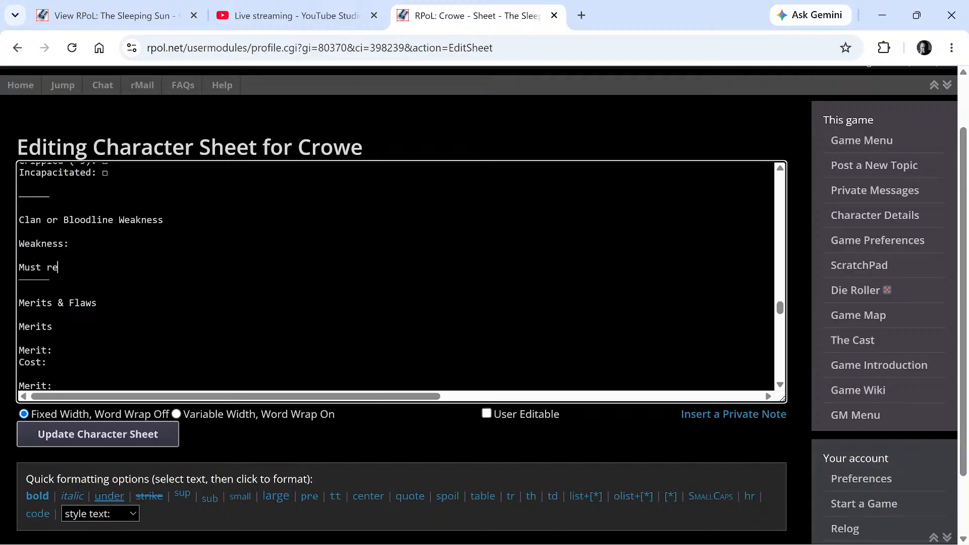
text(st in a handful of home soil)
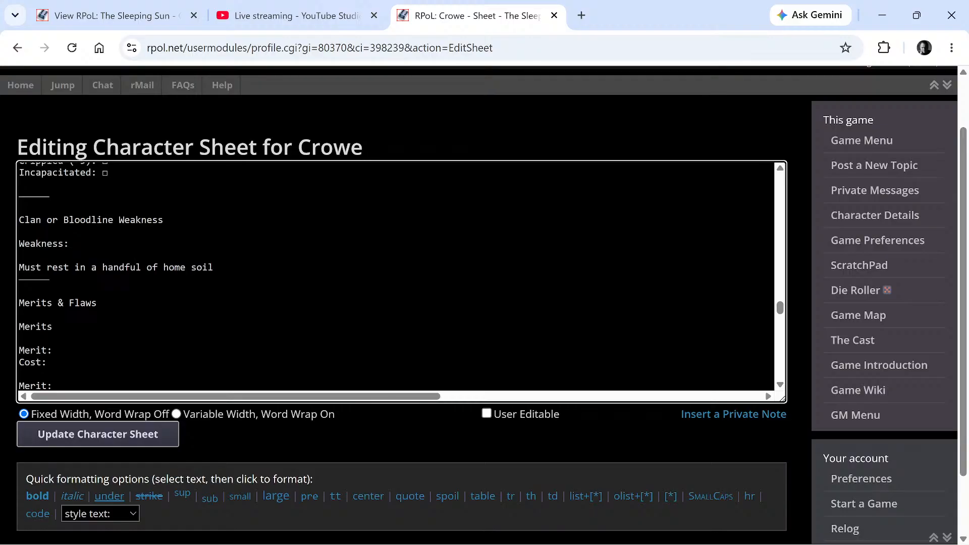
Review the Merits & Flaws, Languages and Equipment sections, and recheck the completed Virtues, Road and Abilities entries
scroll(396, 275, down, 2)
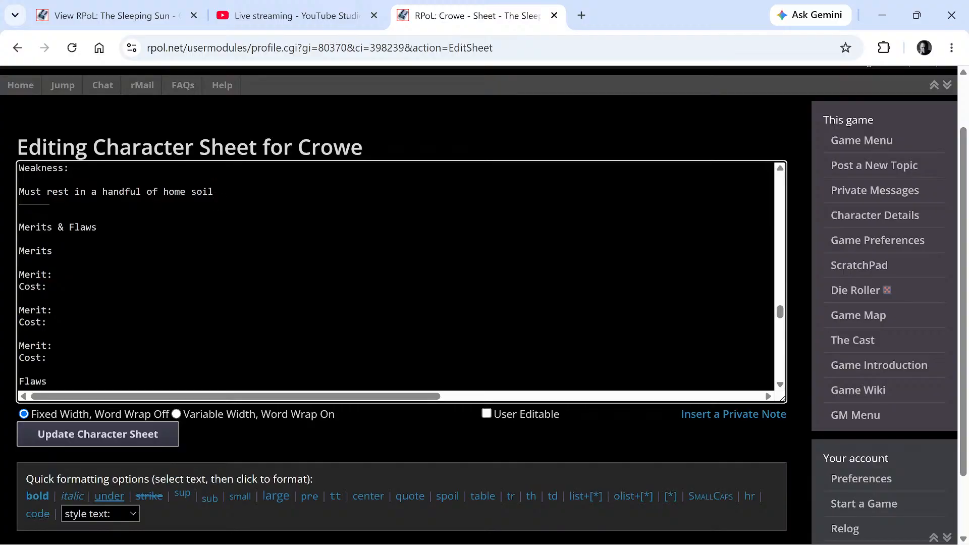
scroll(396, 275, down, 4)
scroll(396, 275, down, 2)
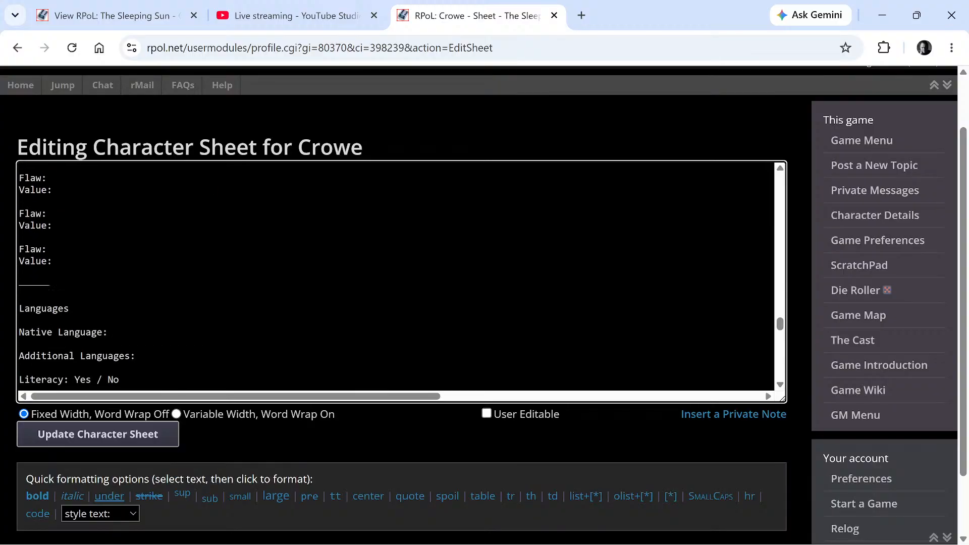
scroll(397, 275, down, 2)
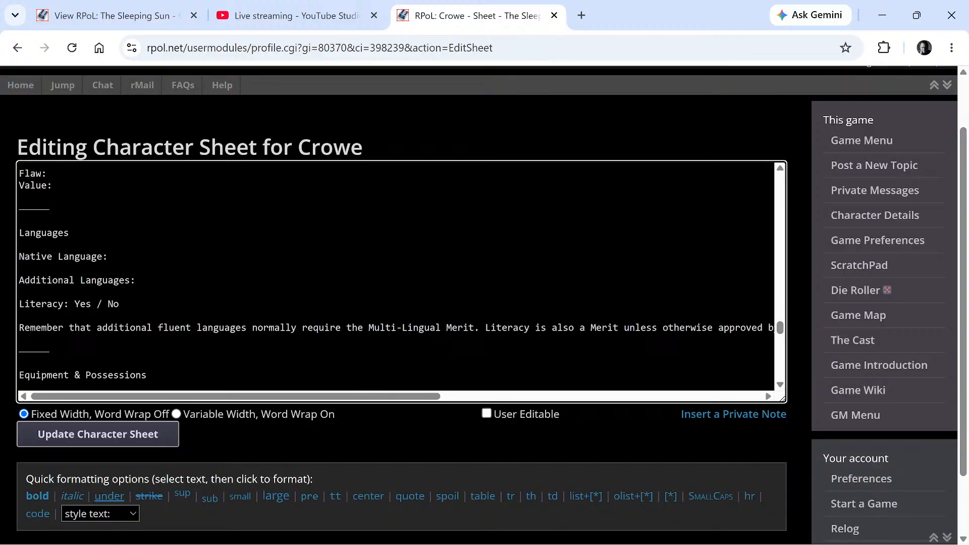
scroll(396, 275, down, 2)
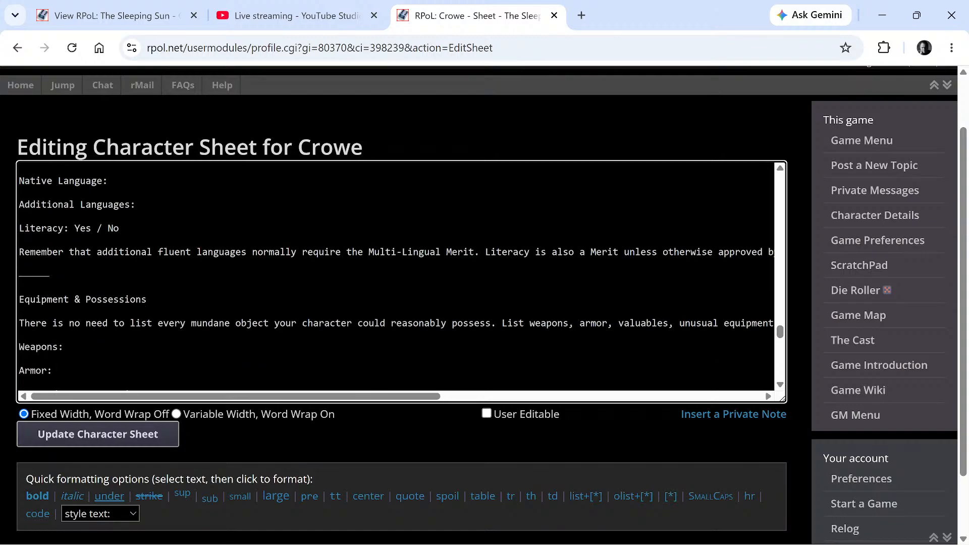
scroll(396, 275, up, 15)
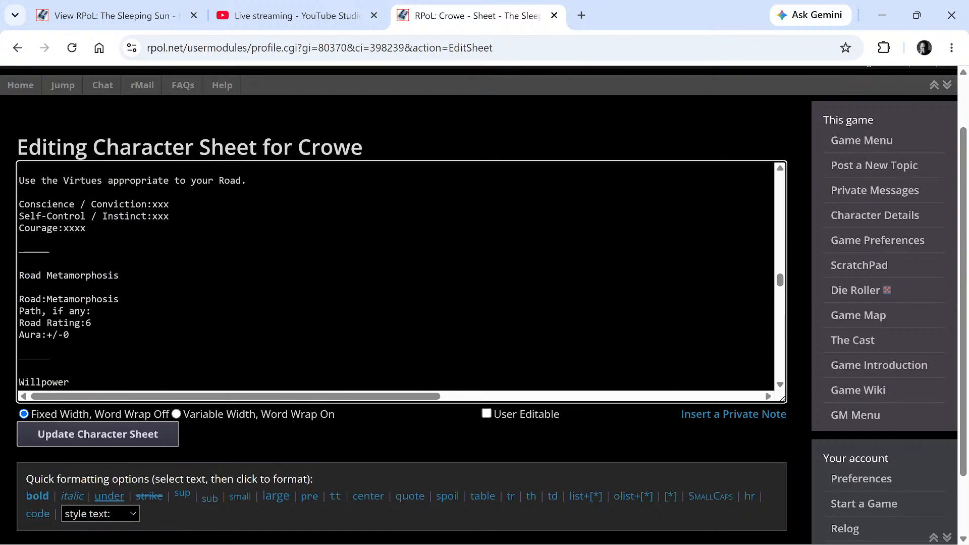
scroll(396, 275, up, 10)
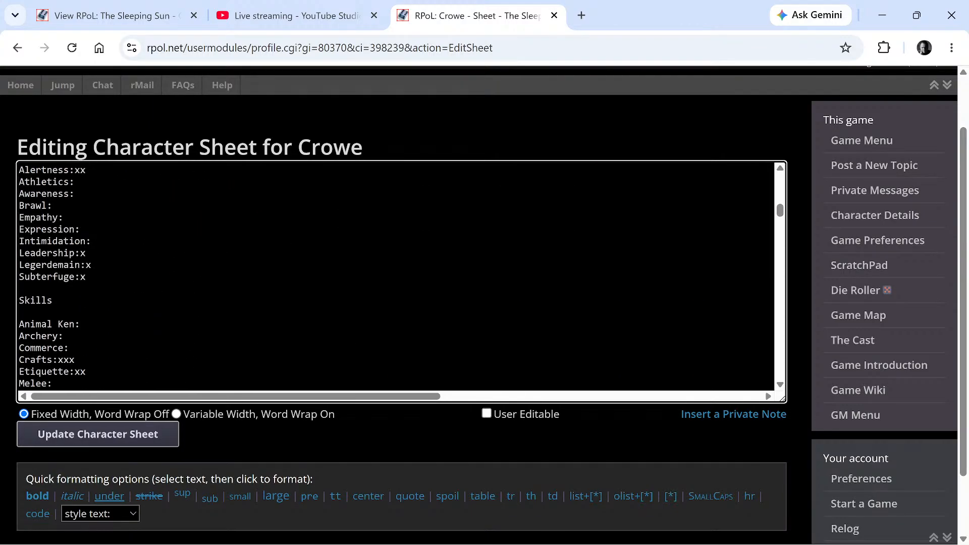
scroll(396, 275, down, 6)
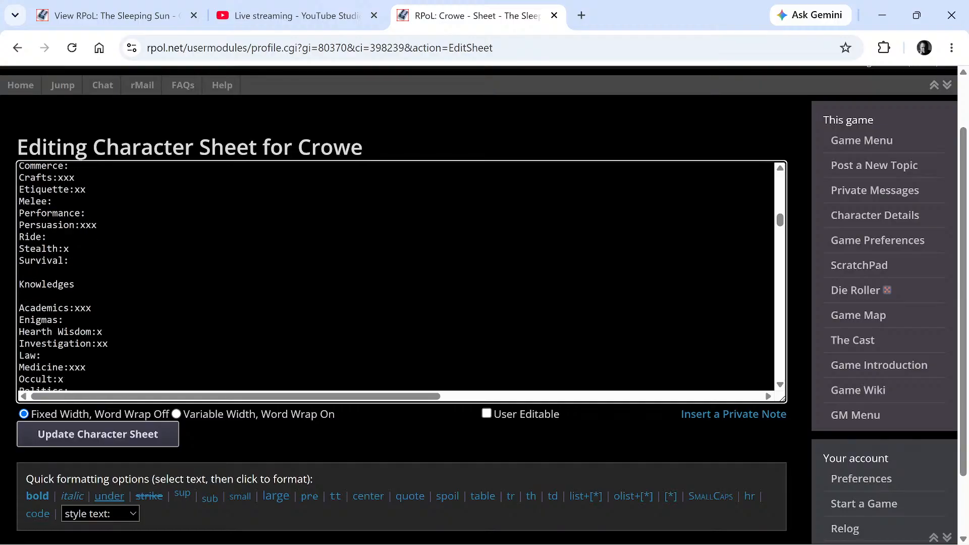
Review the sheet from the Knowledges through Specialties, Backgrounds, Virtues, Blood and Weakness to the Merits & Flaws section
scroll(396, 275, down, 2)
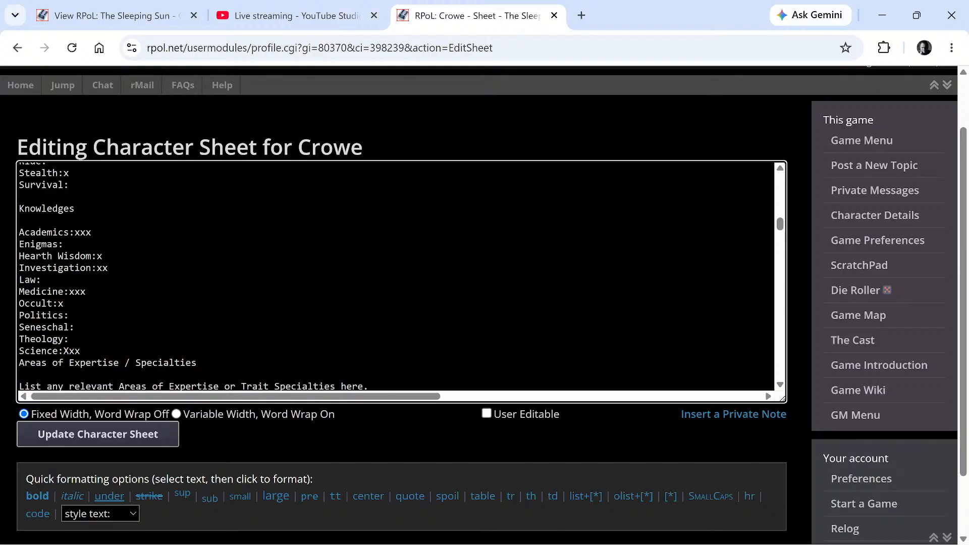
scroll(396, 275, down, 2)
scroll(396, 275, down, 6)
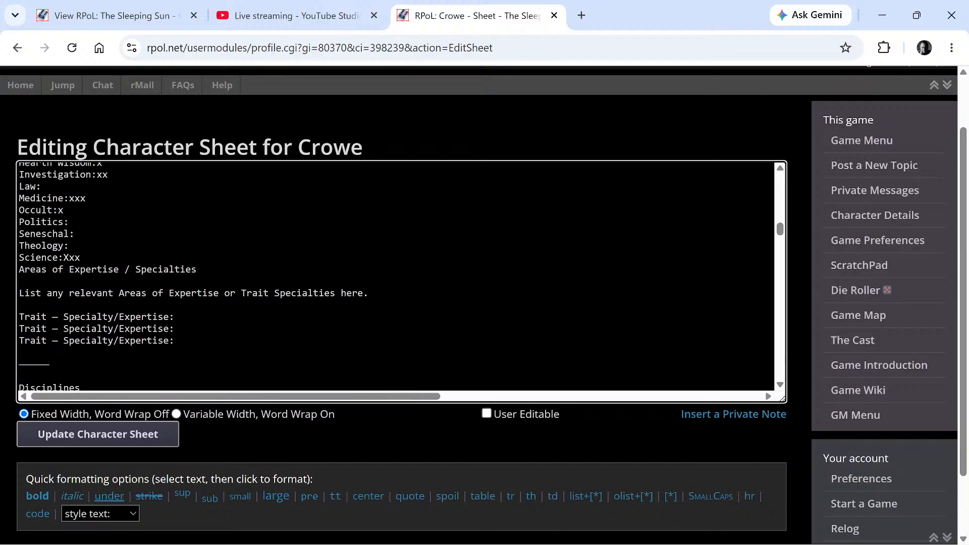
scroll(396, 275, down, 15)
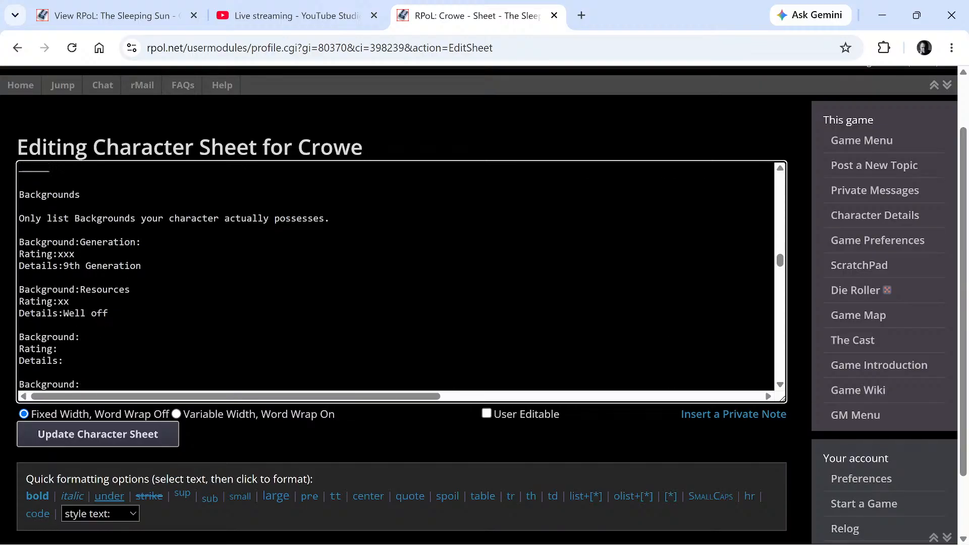
scroll(396, 275, down, 2)
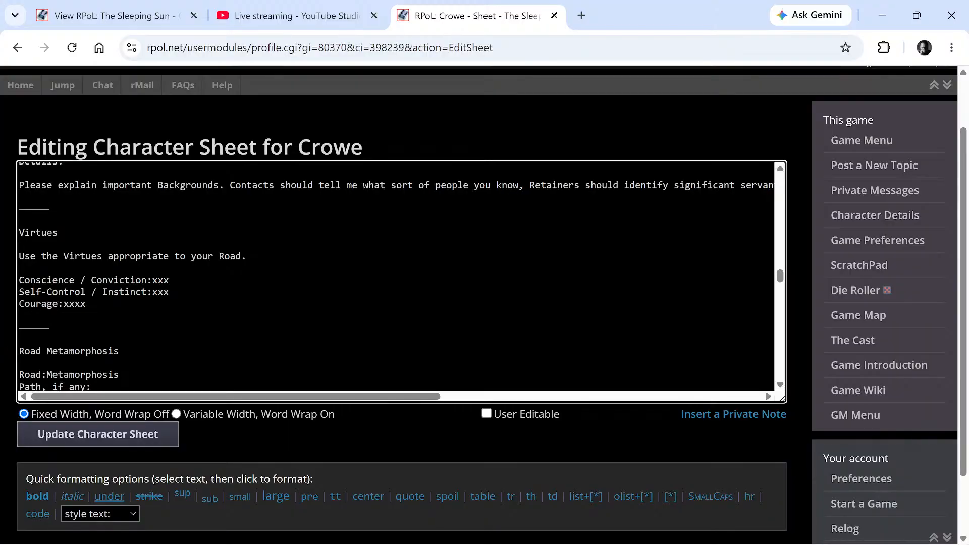
scroll(396, 275, down, 9)
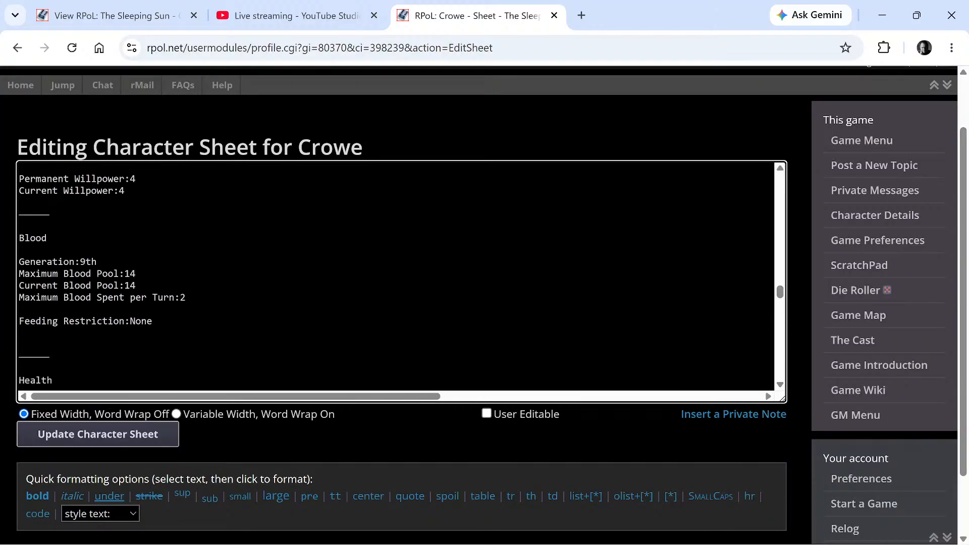
scroll(396, 275, down, 11)
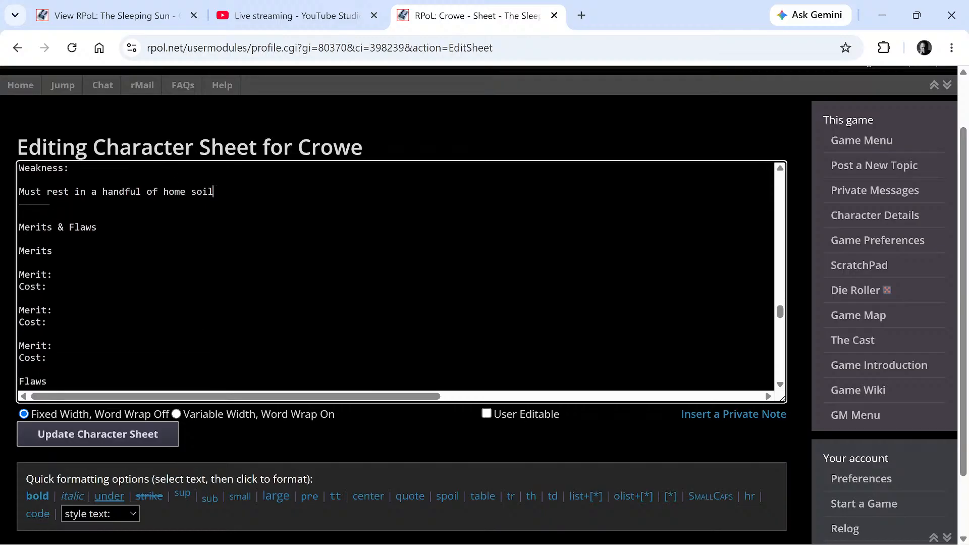
scroll(396, 274, down, 4)
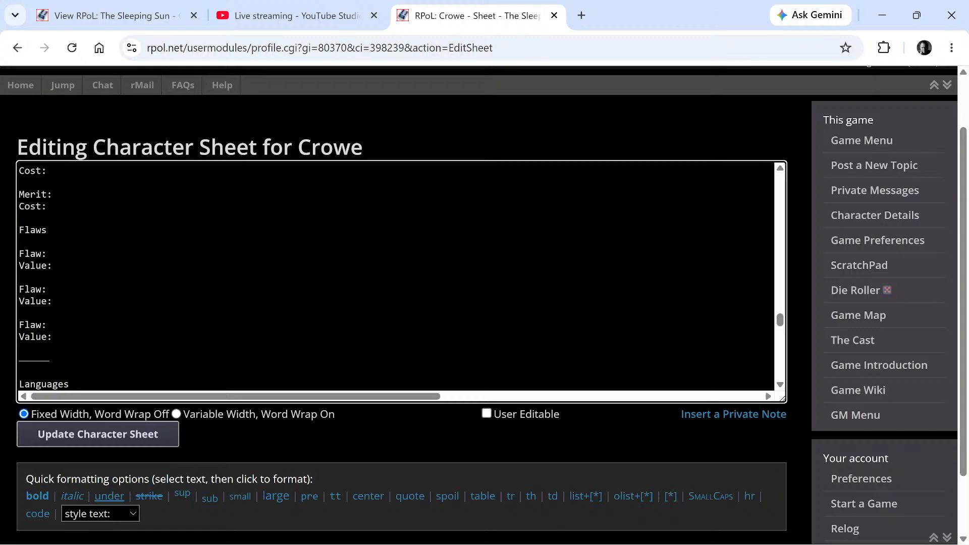
scroll(396, 275, up, 4)
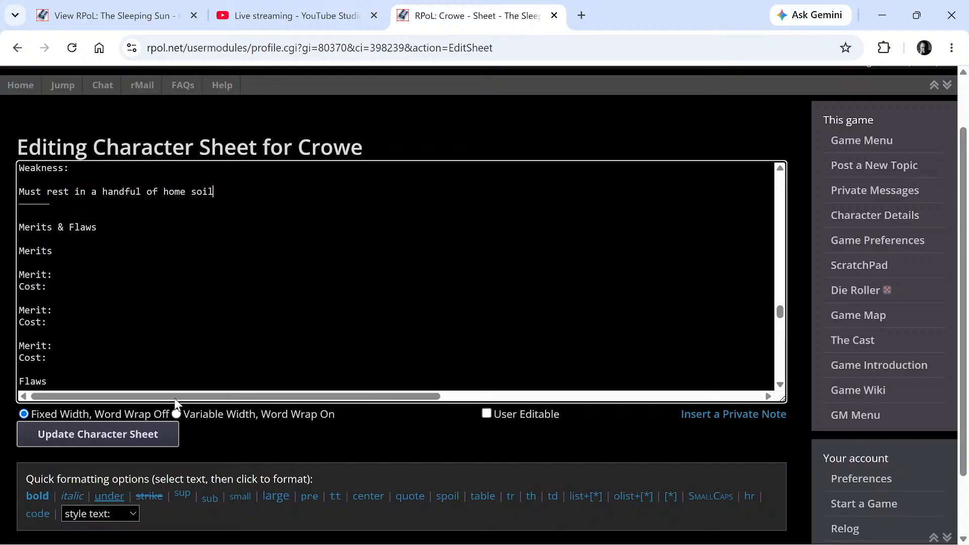
Look through the Languages, Equipment & Possessions, Haven, Important People, Status and Experience sections
scroll(396, 275, down, 8)
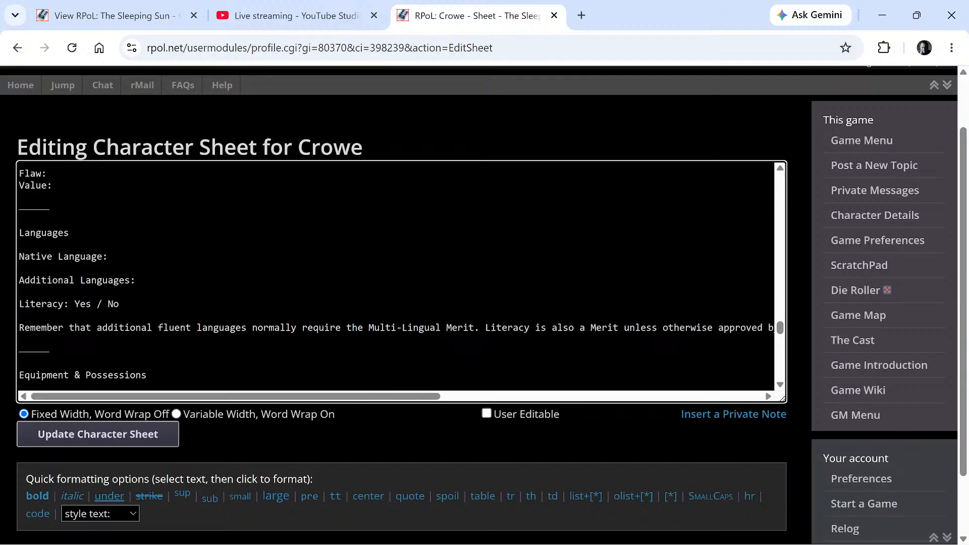
scroll(396, 275, down, 2)
scroll(396, 275, down, 2)
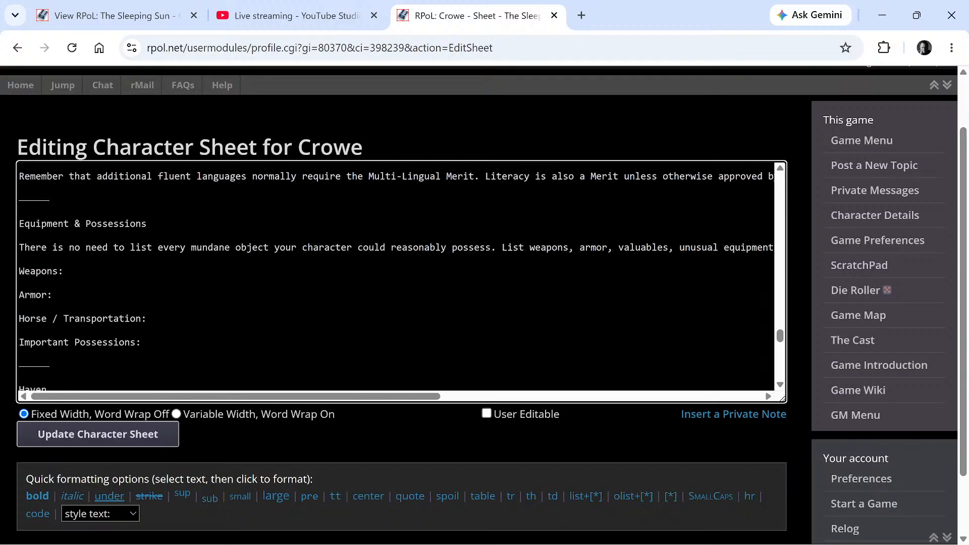
scroll(396, 275, up, 4)
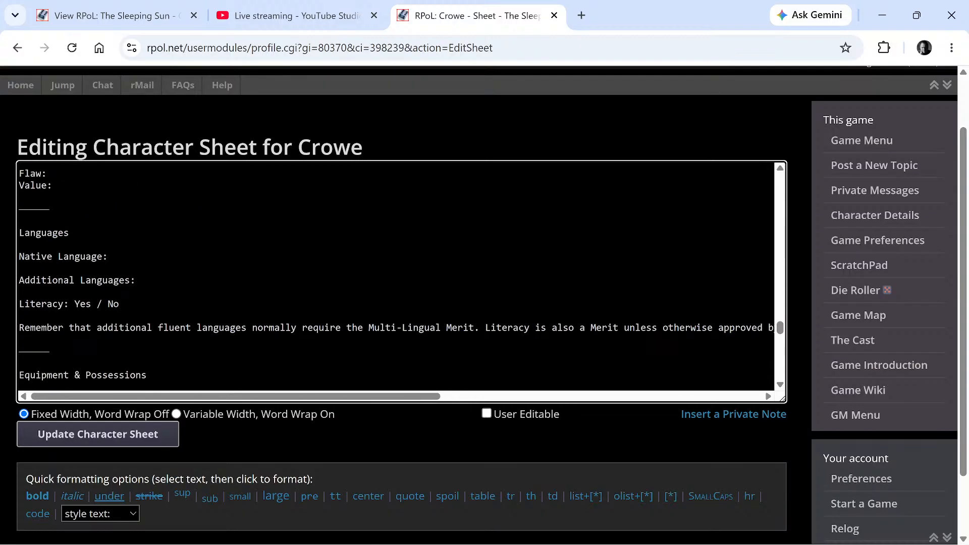
key(BackSpace)
key(BackSpace)
scroll(396, 275, down, 2)
scroll(397, 275, down, 3)
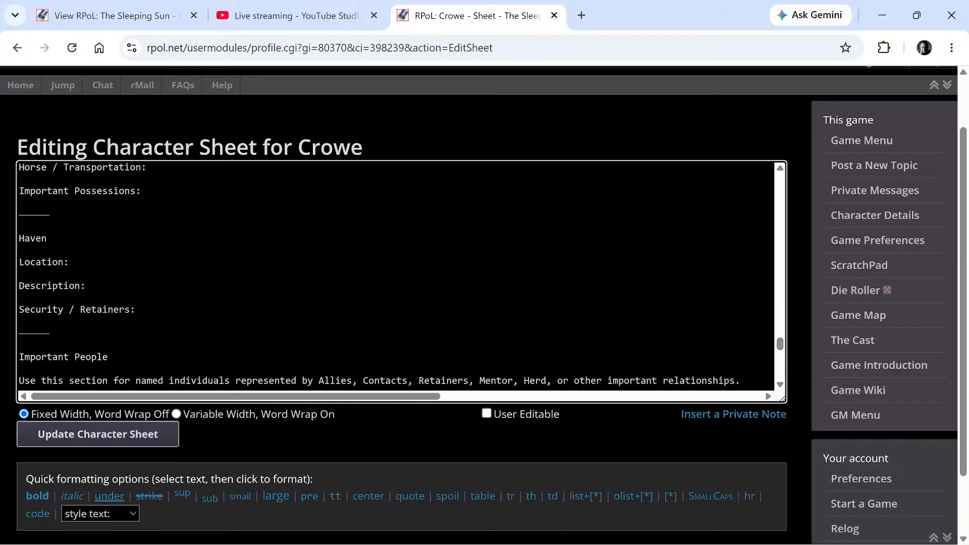
scroll(396, 275, down, 4)
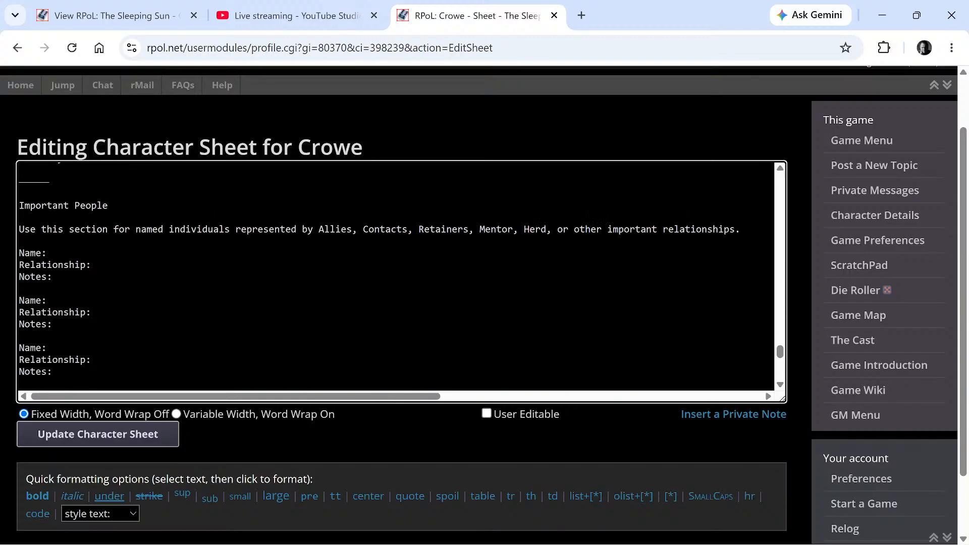
scroll(396, 275, down, 10)
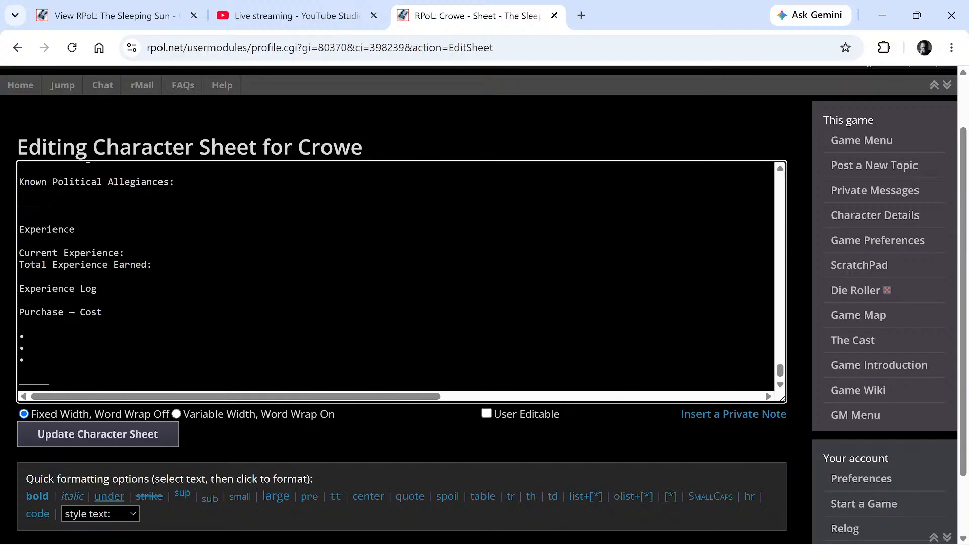
Recheck the completed Blood, Willpower, Backgrounds, Abilities, Mental attributes and Disciplines entries
scroll(396, 275, up, 15)
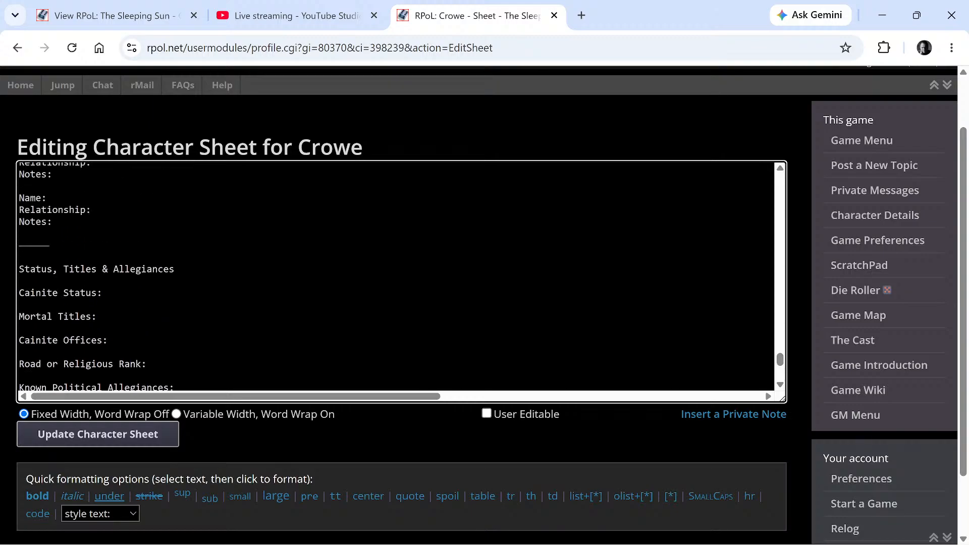
scroll(396, 275, up, 12)
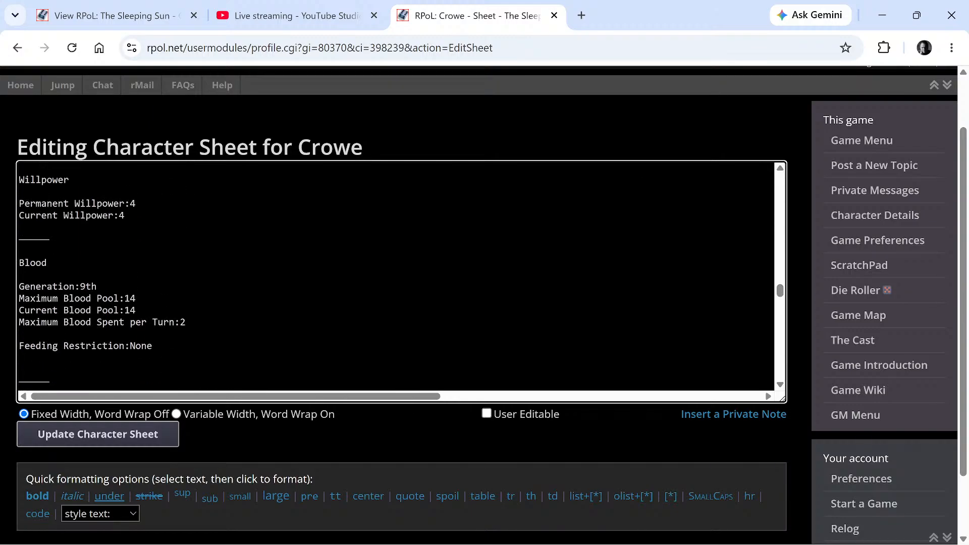
scroll(396, 275, up, 3)
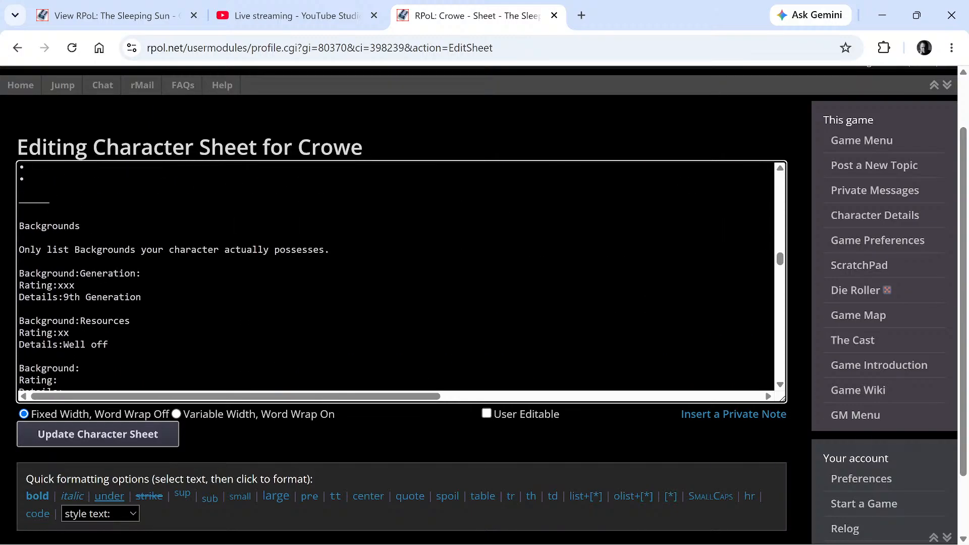
scroll(396, 274, up, 8)
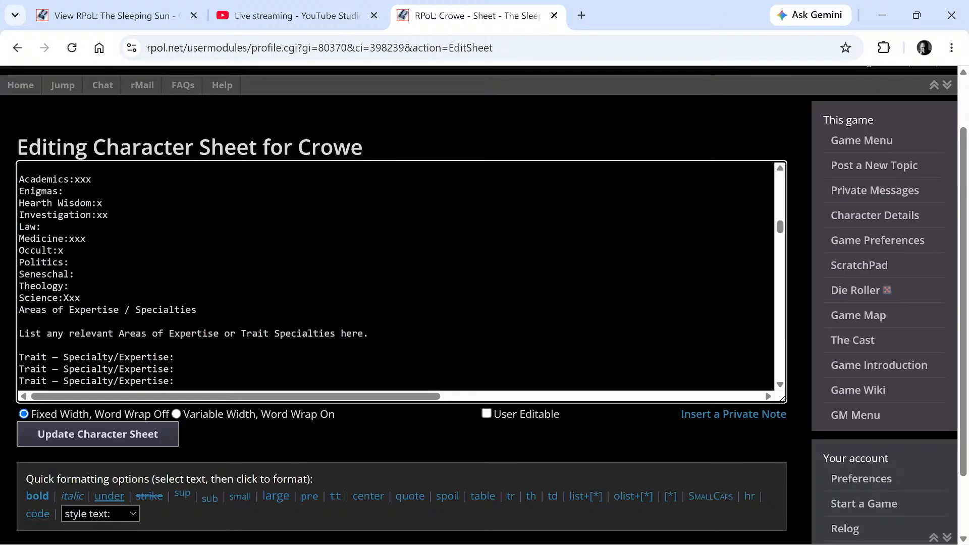
scroll(396, 275, up, 5)
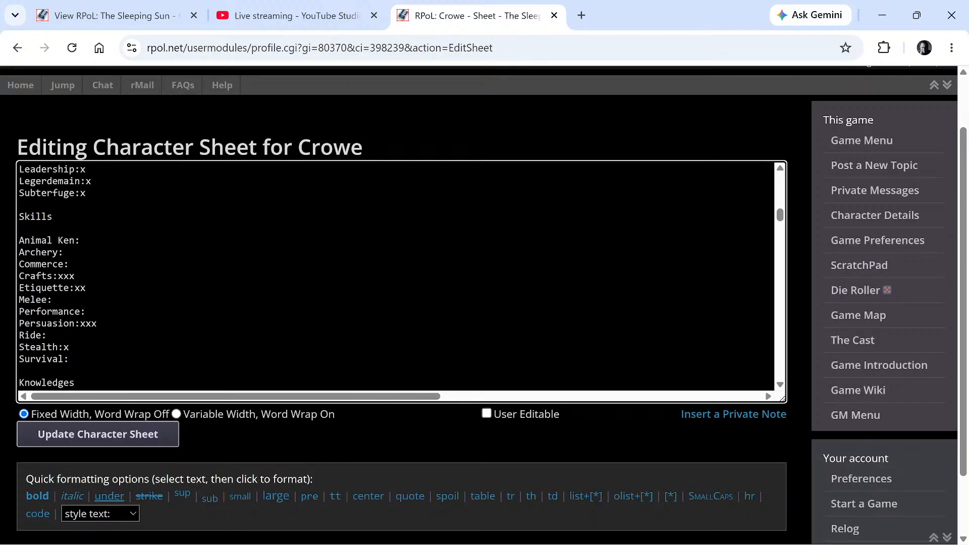
scroll(396, 275, up, 4)
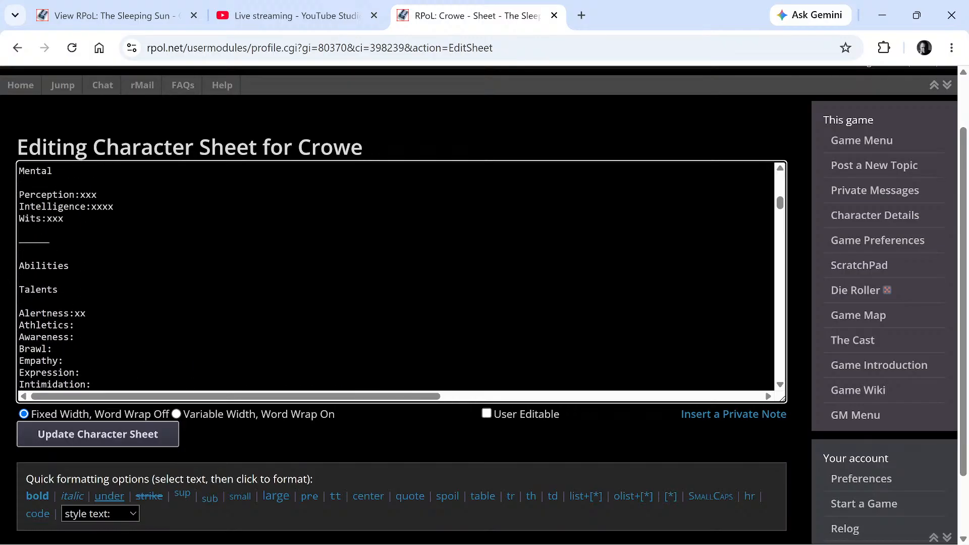
scroll(396, 275, down, 5)
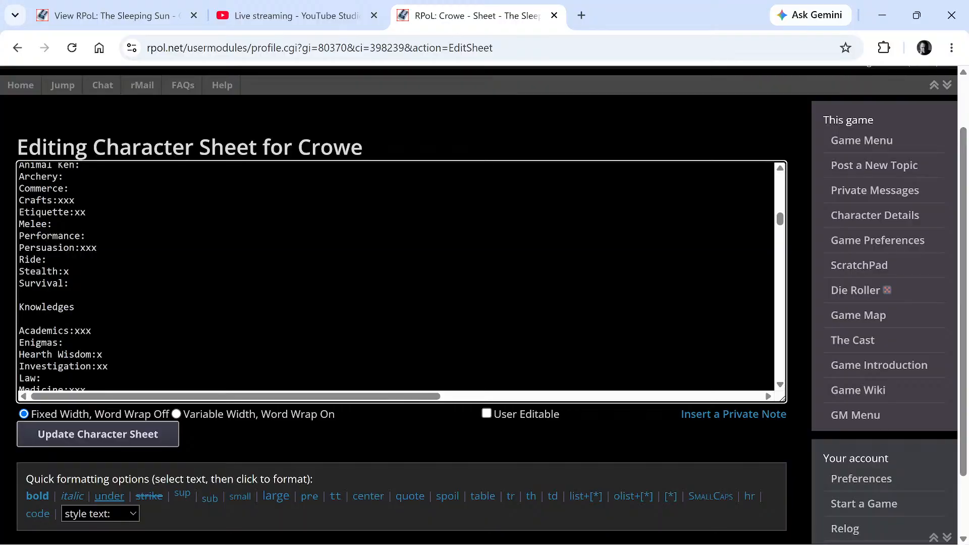
scroll(396, 275, down, 5)
scroll(396, 275, down, 3)
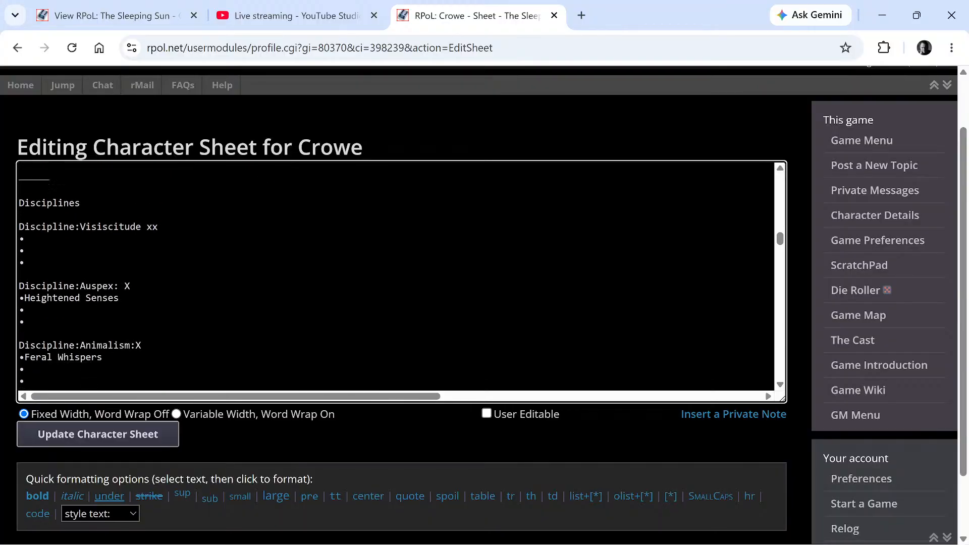
scroll(396, 275, up, 11)
scroll(396, 275, down, 9)
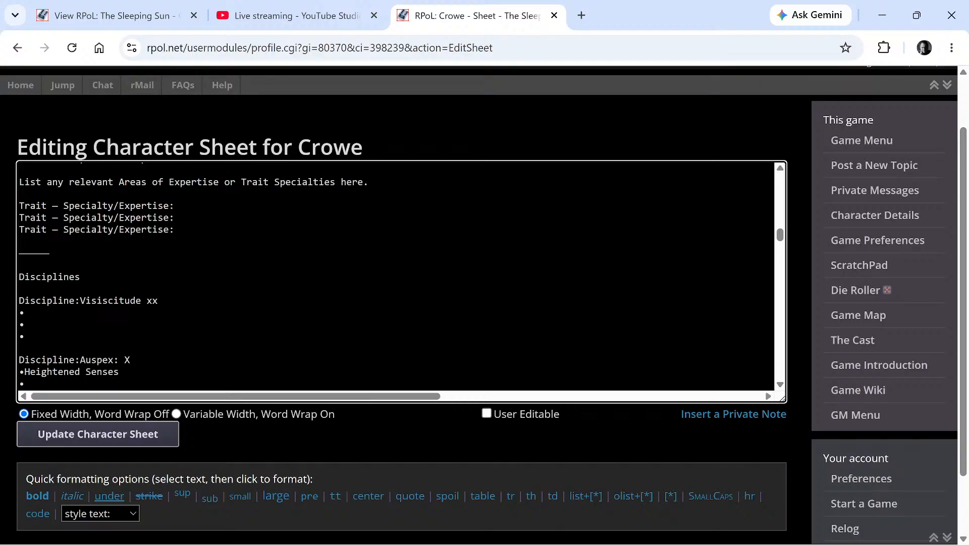
scroll(396, 275, up, 11)
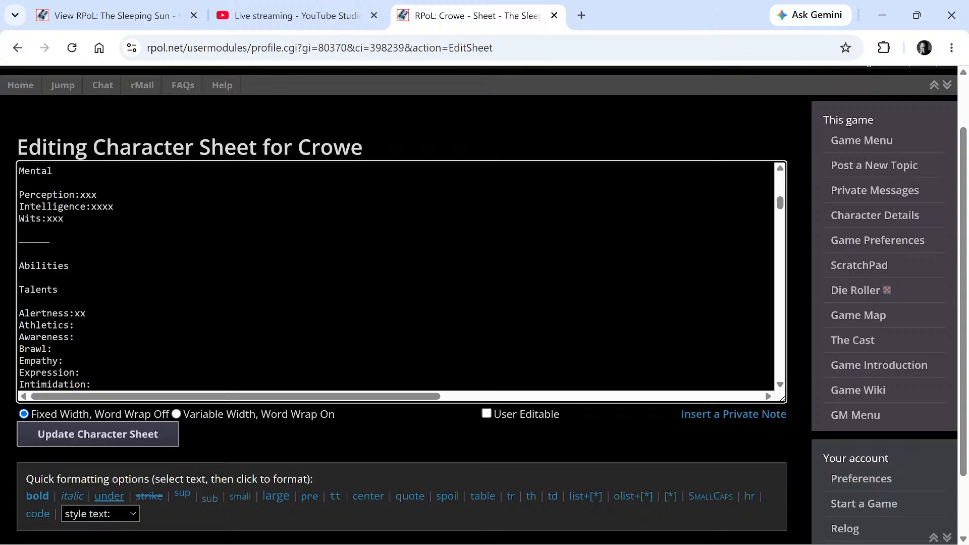
scroll(396, 275, down, 10)
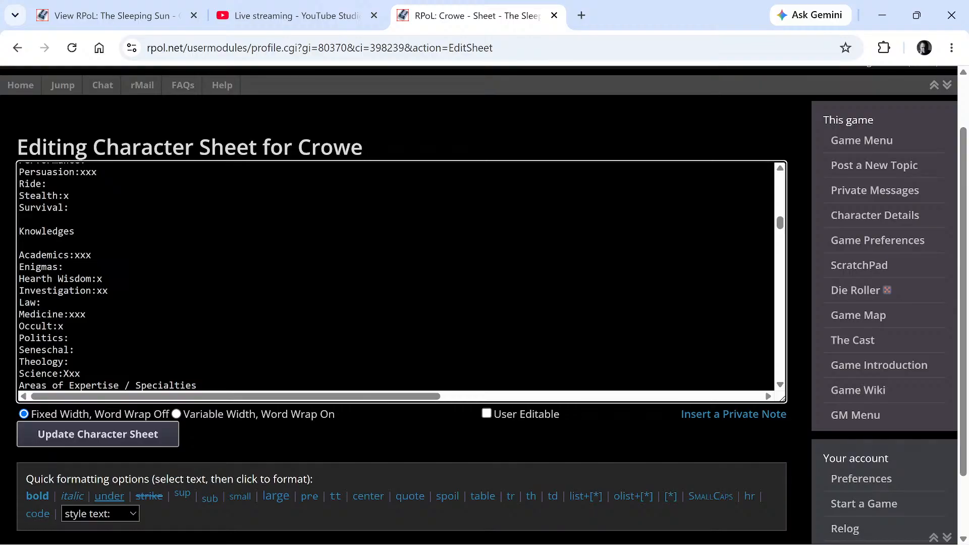
scroll(396, 275, down, 8)
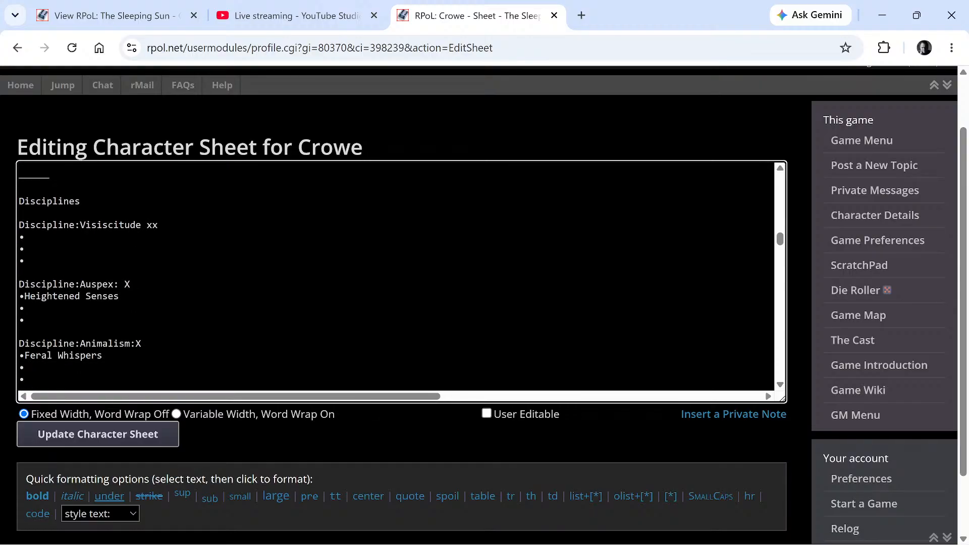
Copy the name from the Player line into the empty Name line at the start of the sheet
scroll(396, 275, up, 20)
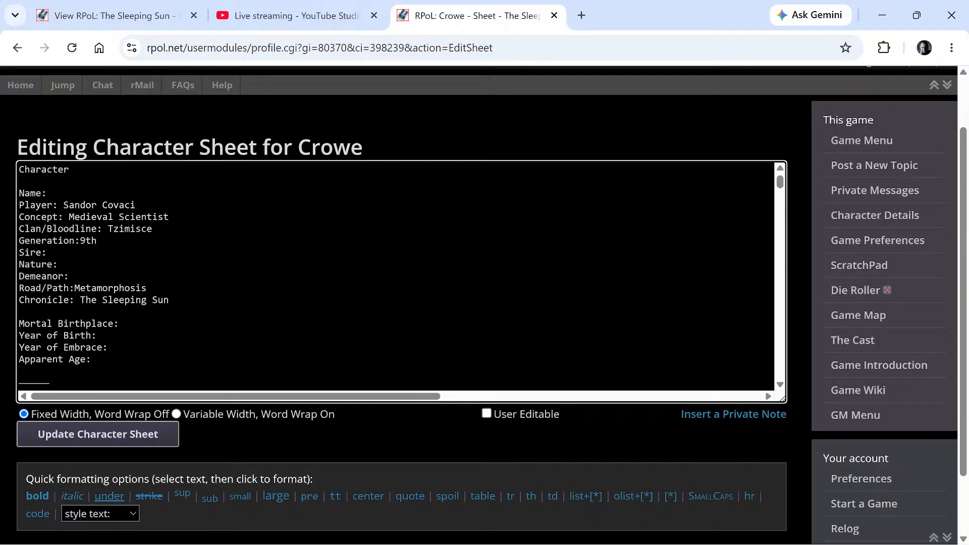
scroll(396, 275, up, 2)
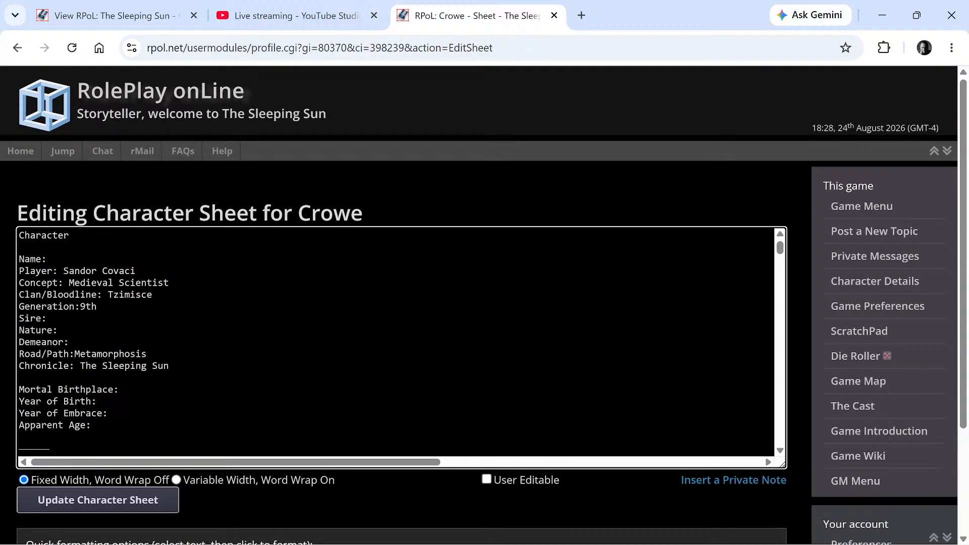
drag(63, 270, 135, 270)
right_click(127, 271)
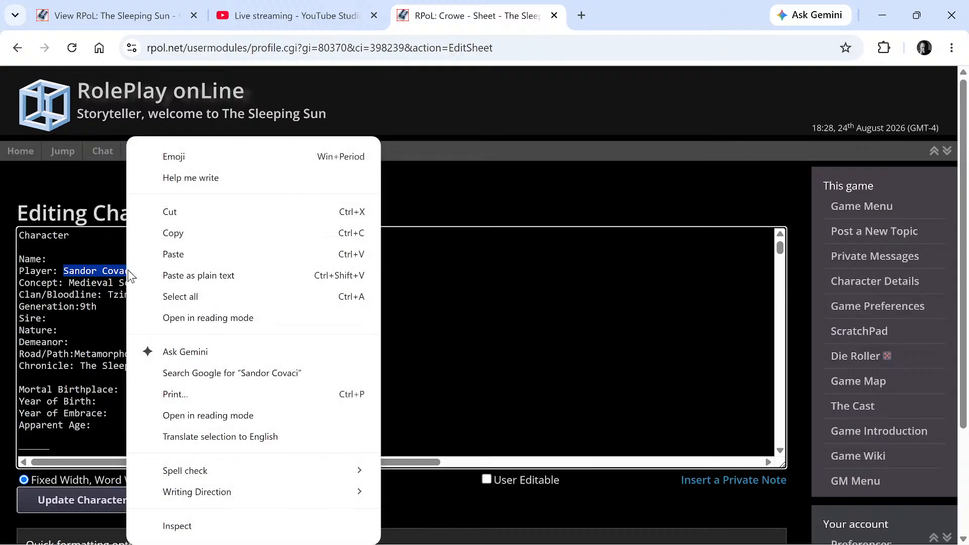
click(172, 233)
click(62, 259)
right_click(61, 258)
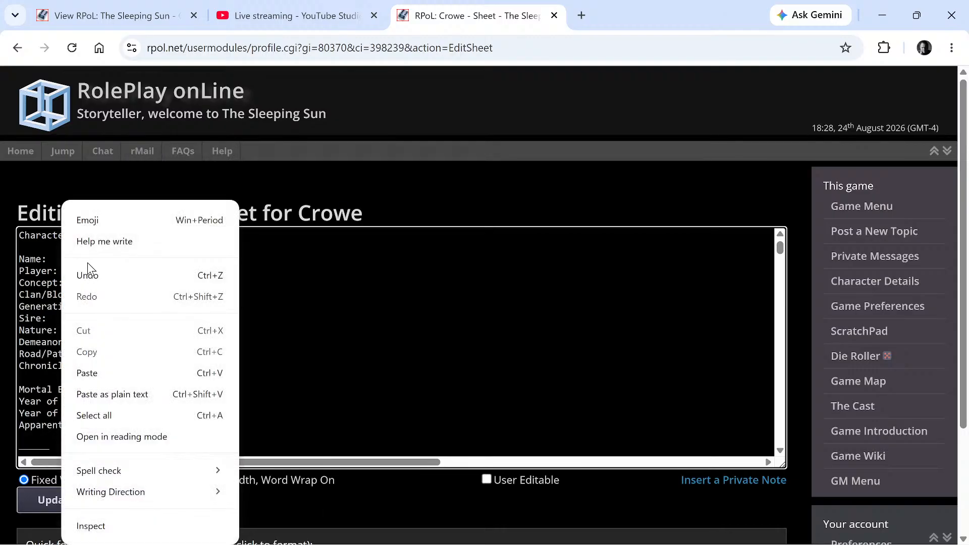
click(86, 373)
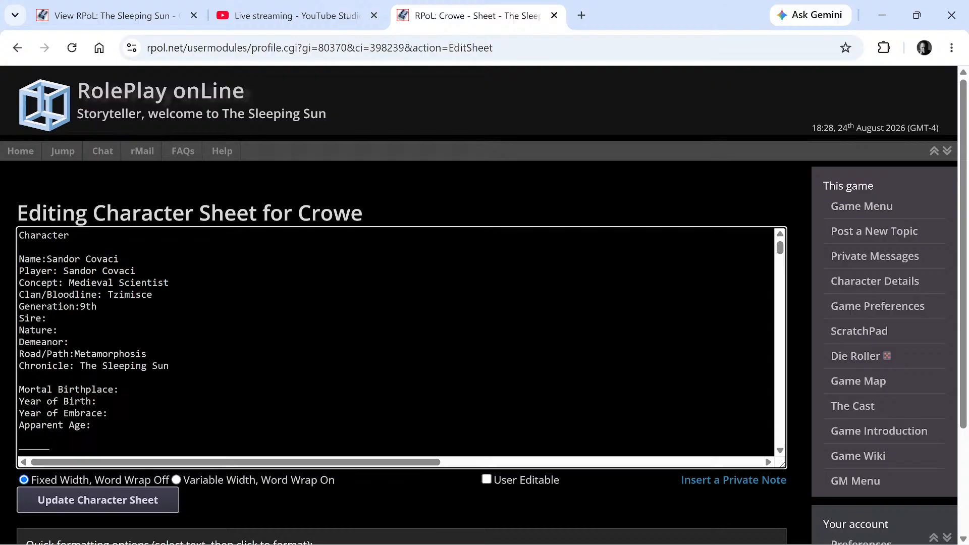
Replace the character's name on the Player line with the player's own name
triple_click(121, 259)
double_click(138, 271)
click(137, 271)
key(BackSpace)
key(BackSpace)
key(BackSpace)
key(BackSpace)
key(BackSpace)
key(BackSpace)
key(BackSpace)
key(BackSpace)
key(BackSpace)
key(BackSpace)
key(BackSpace)
key(BackSpace)
key(BackSpace)
text(Clever Crow)
text(e)
Copy the character's name from the Name line and save the updated character sheet
drag(47, 260, 119, 259)
right_click(114, 260)
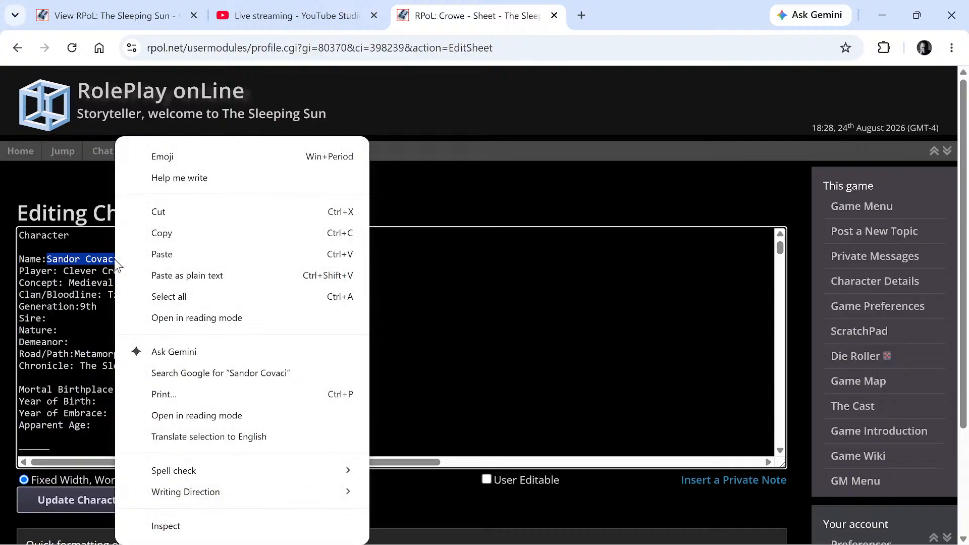
click(179, 233)
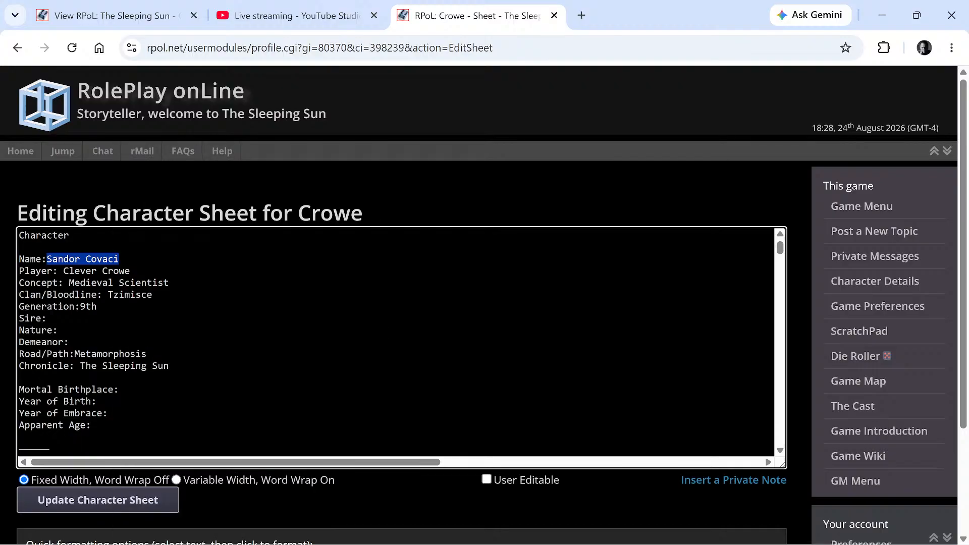
scroll(396, 343, down, 5)
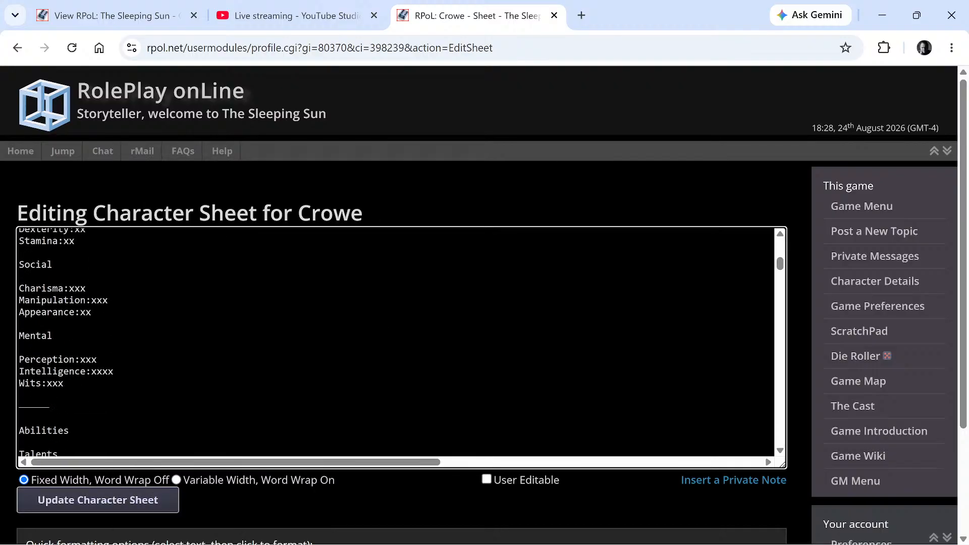
click(161, 504)
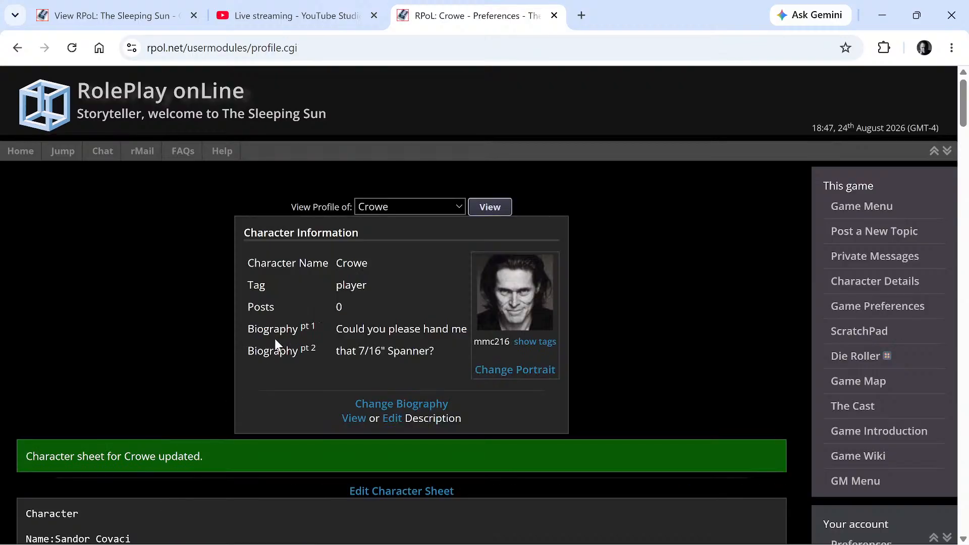
Review the saved character sheet from the personal details through the Attributes, Skills and Knowledges
scroll(301, 278, down, 19)
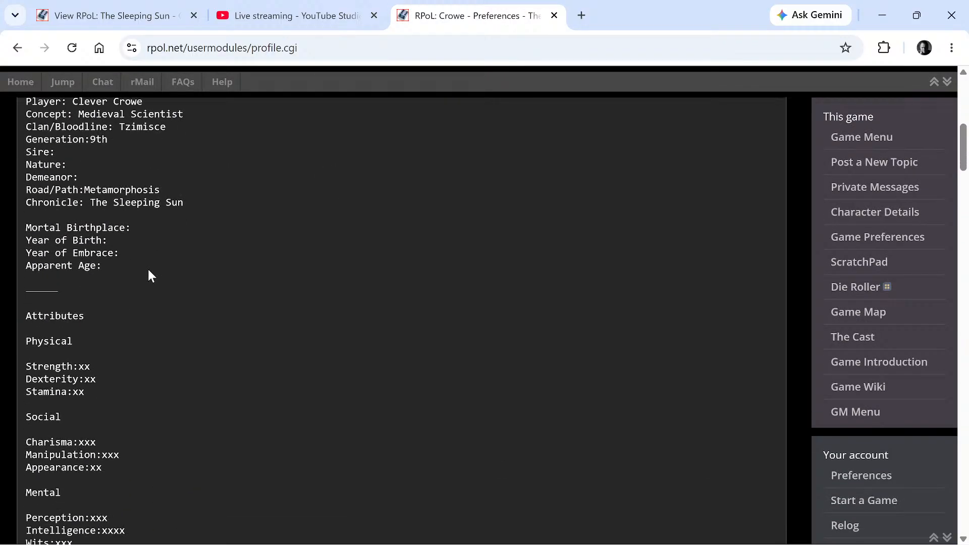
scroll(148, 293, down, 10)
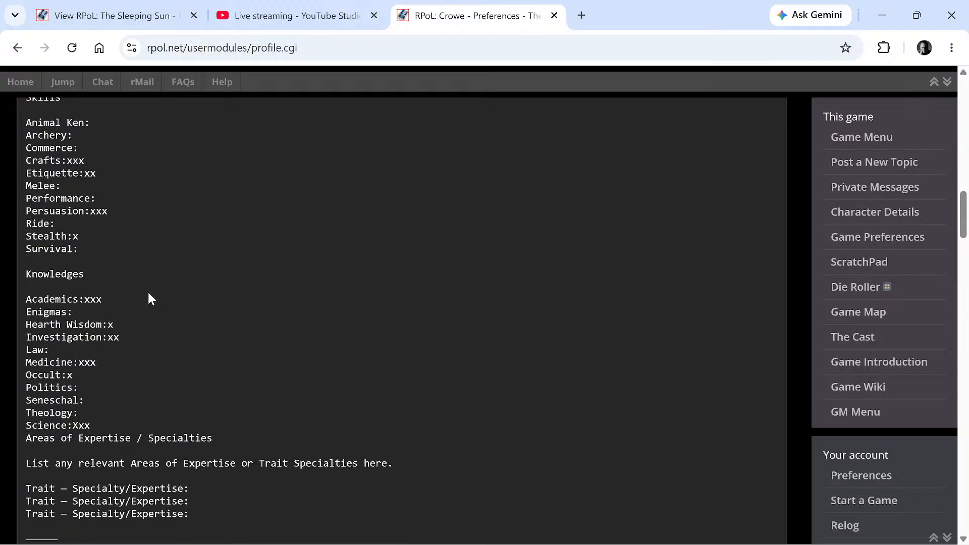
scroll(187, 353, up, 20)
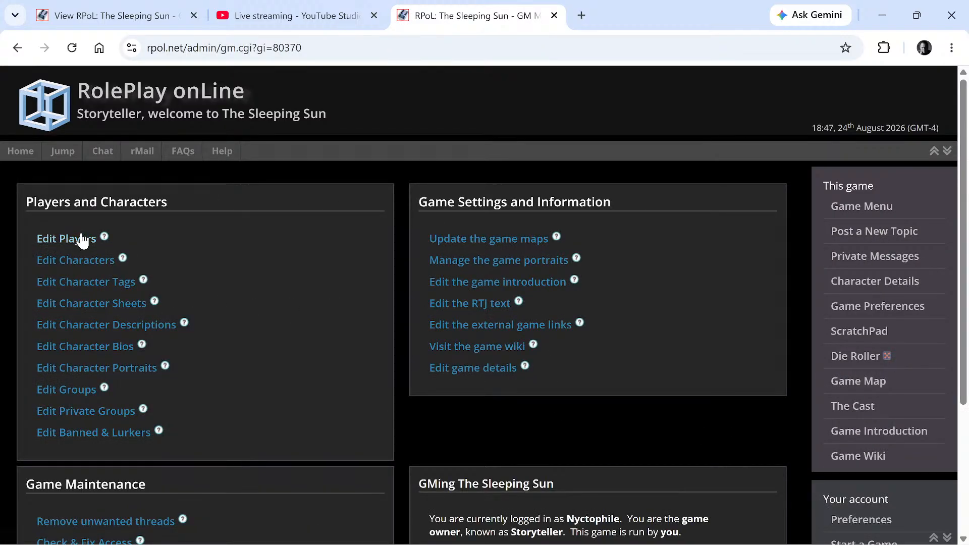
Open the renaming form for the character whose sheet was just saved, through the game master's character management
click(80, 261)
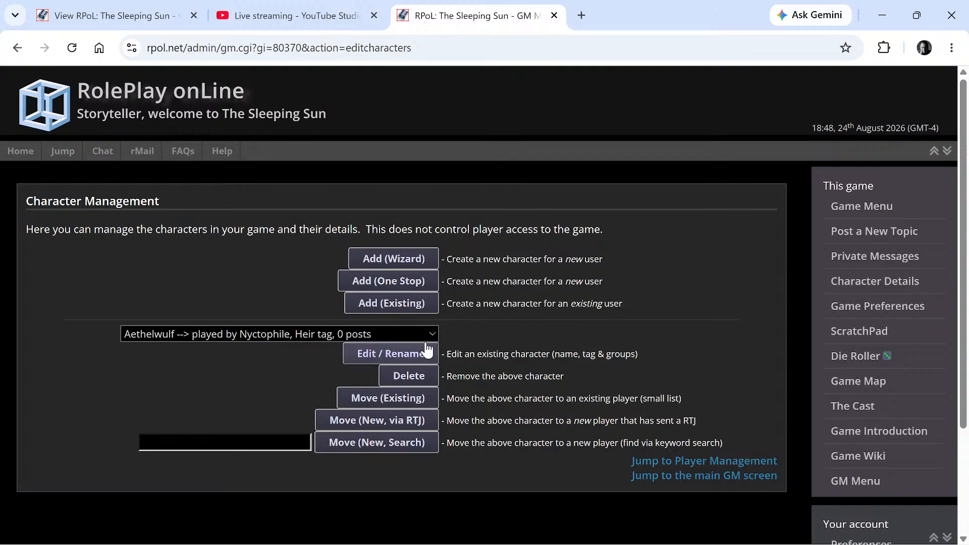
click(423, 332)
scroll(423, 318, down, 1)
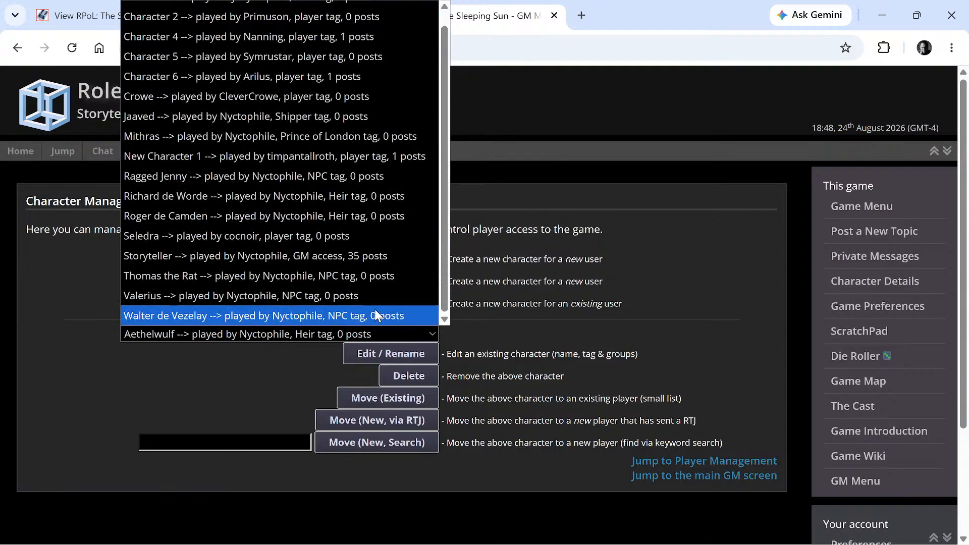
click(163, 97)
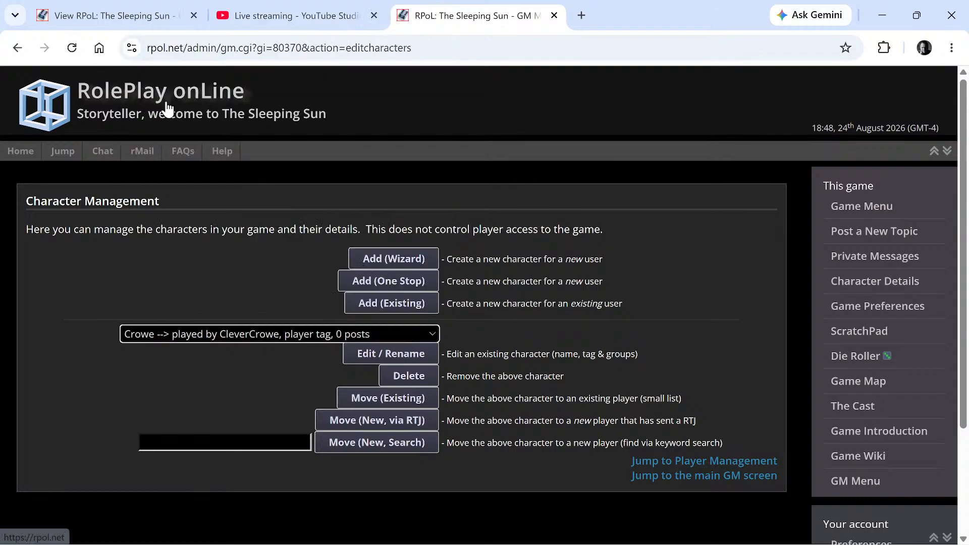
click(376, 365)
Replace the character name with the copied full name, remove the stray space and update the character details
double_click(270, 230)
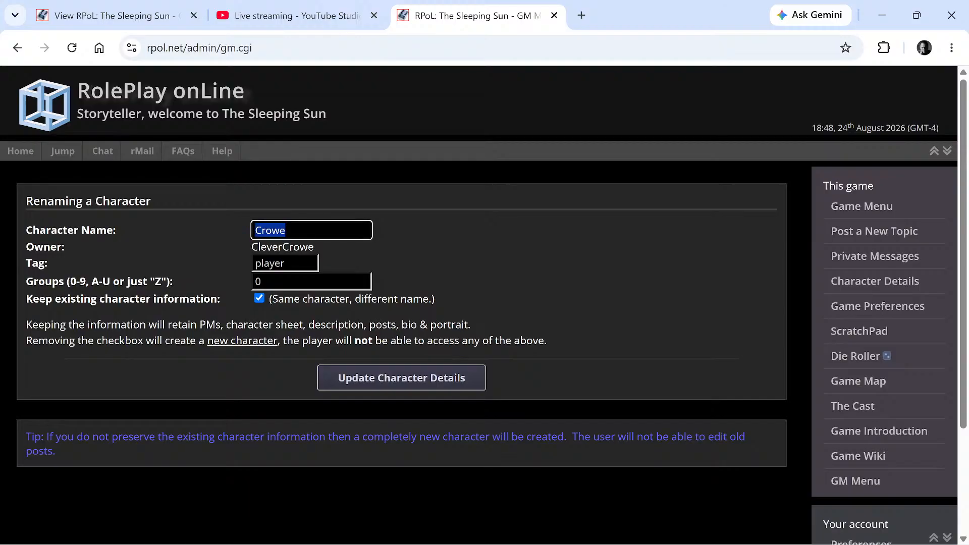
key(BackSpace)
right_click(288, 230)
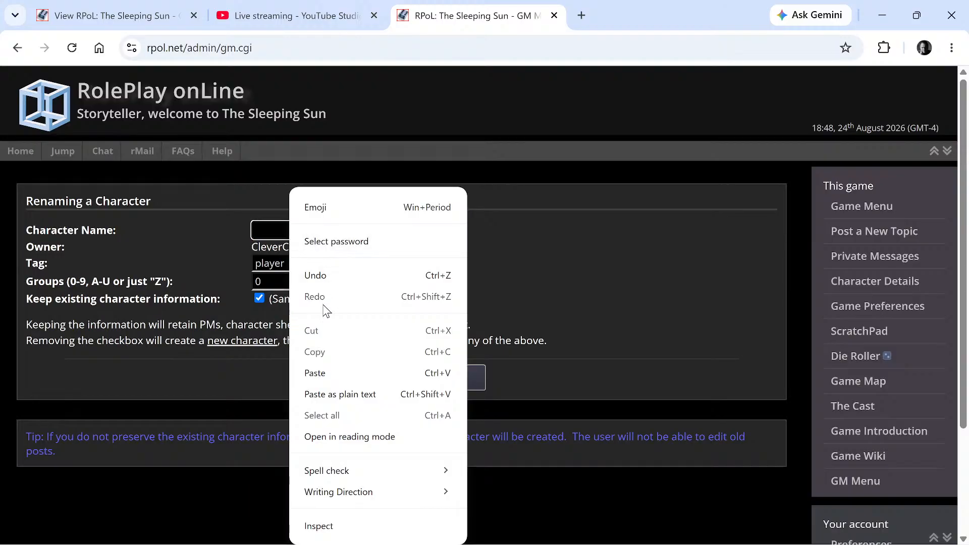
click(323, 373)
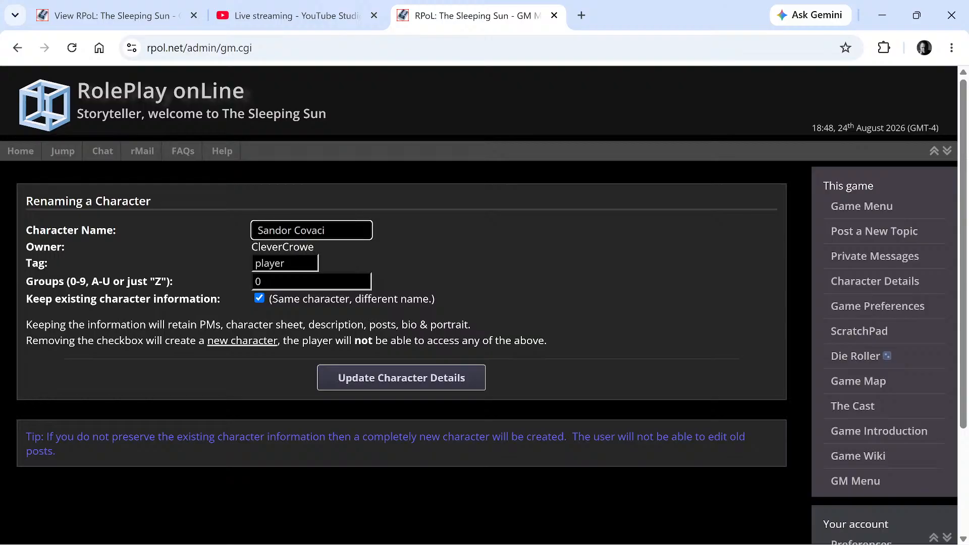
key(BackSpace)
click(402, 387)
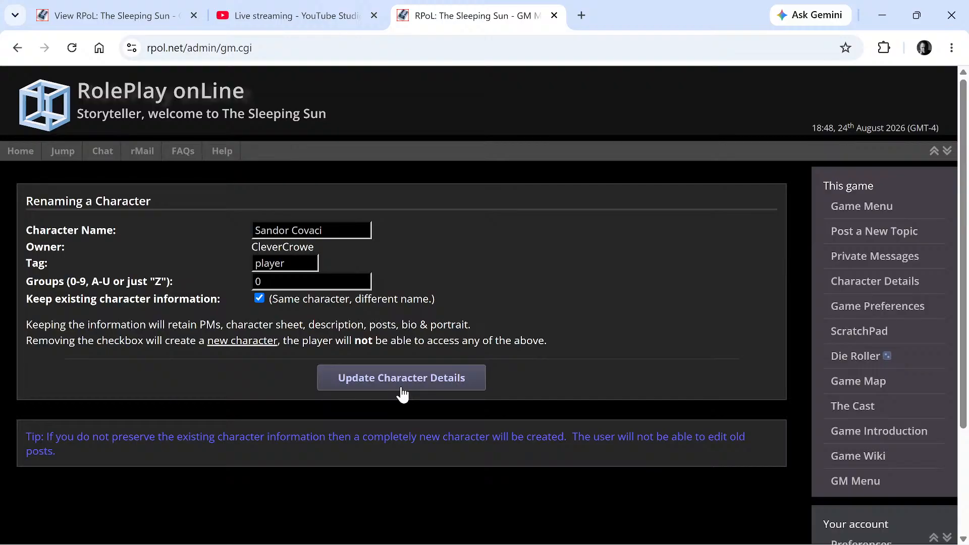
click(402, 391)
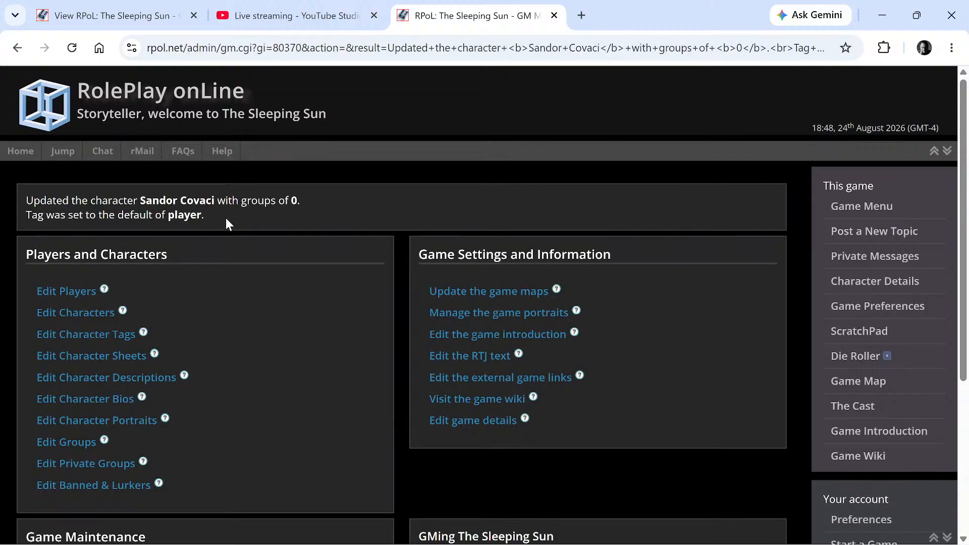
Reopen The Sleeping Sun from the site's home page and examine its main game map of London
click(18, 155)
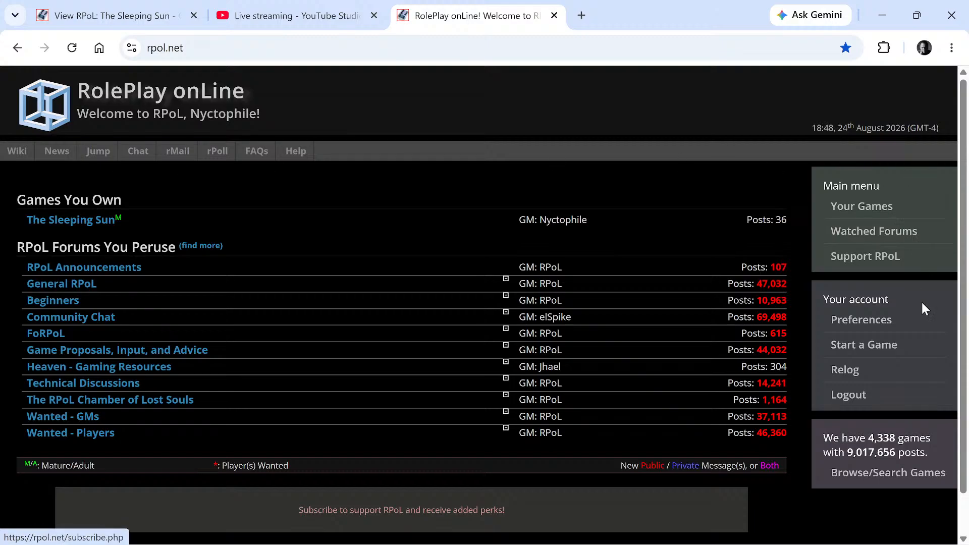
click(861, 207)
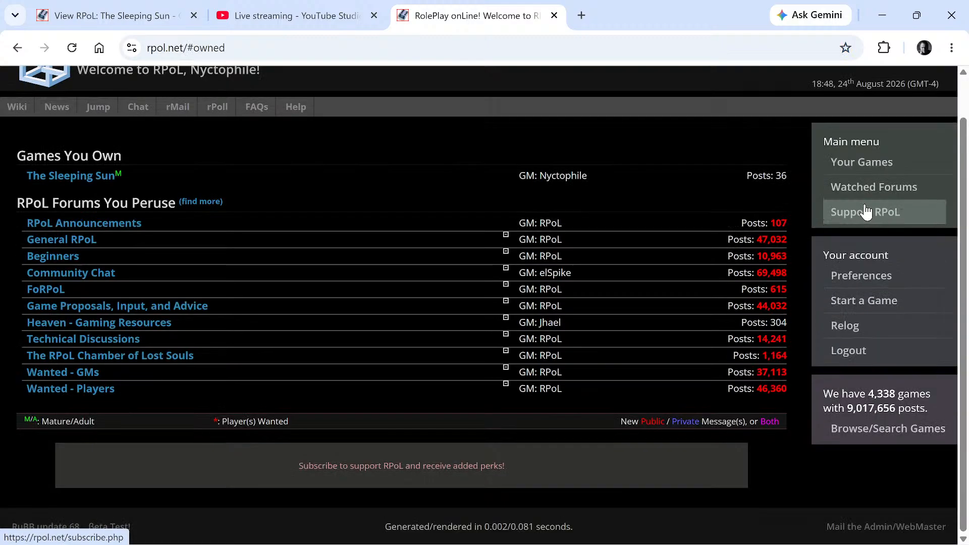
click(80, 176)
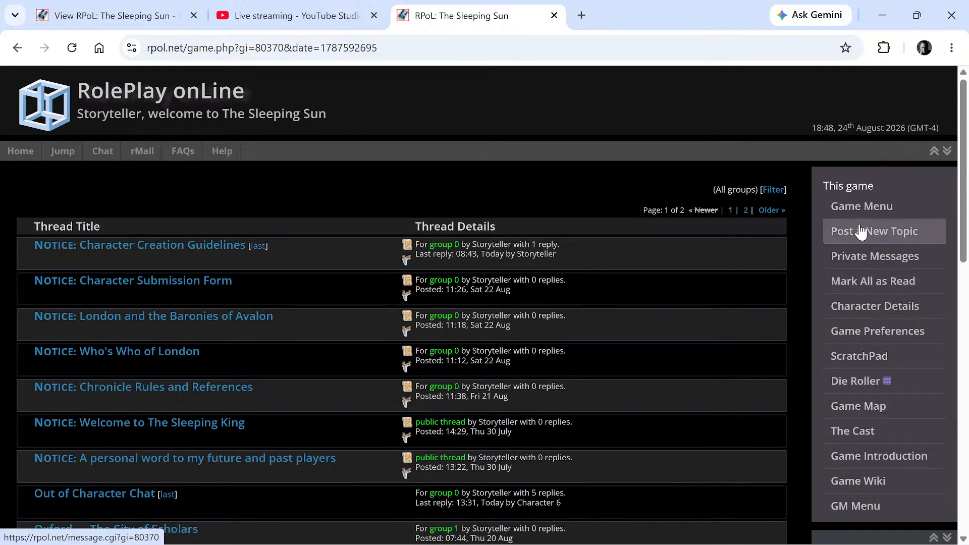
click(859, 419)
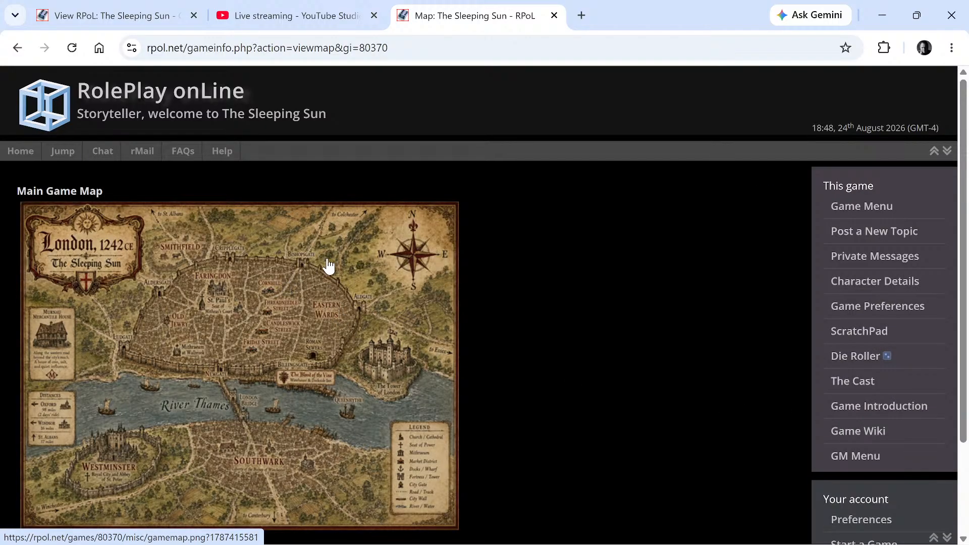
scroll(374, 282, down, 2)
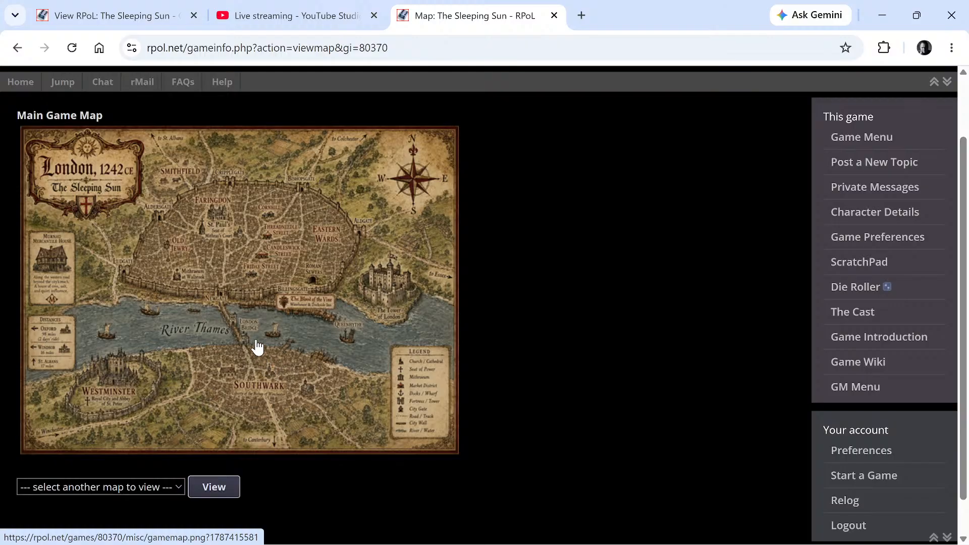
scroll(258, 347, down, 1)
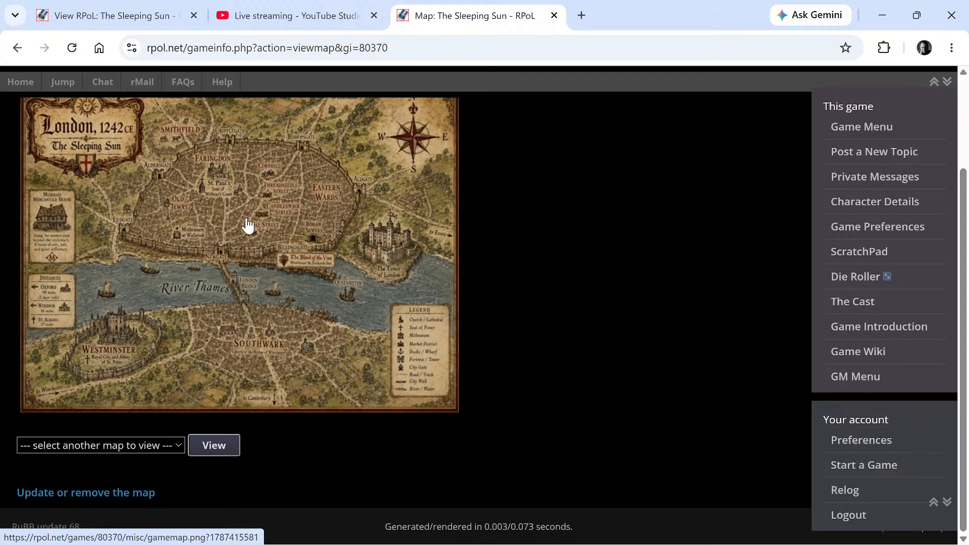
Return to the game's thread list and read The Broken Seal thread, including the group it is restricted to
click(865, 130)
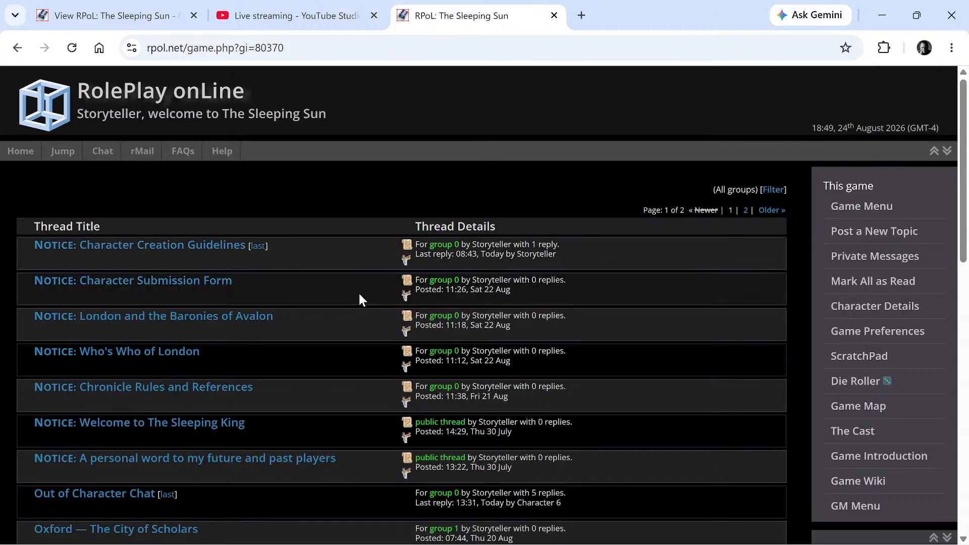
scroll(181, 424, down, 3)
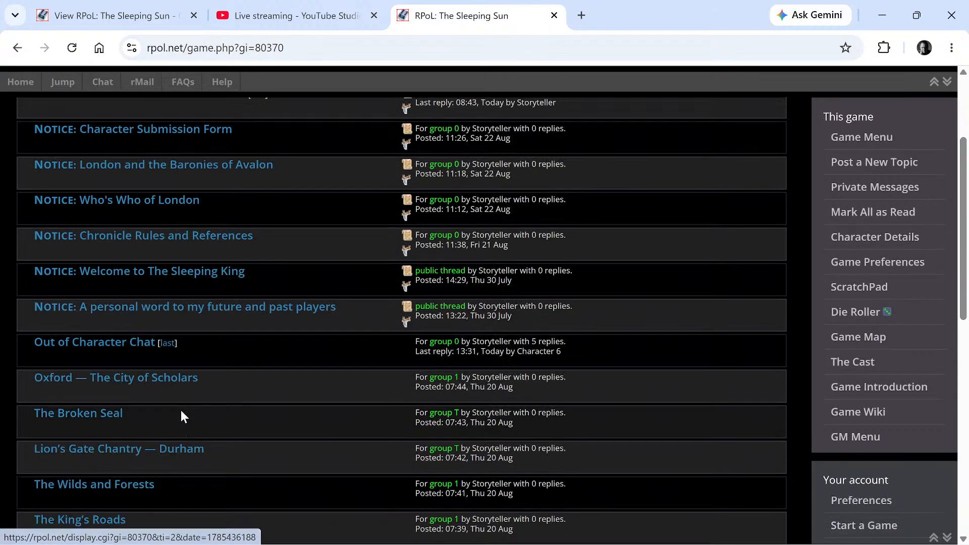
click(92, 412)
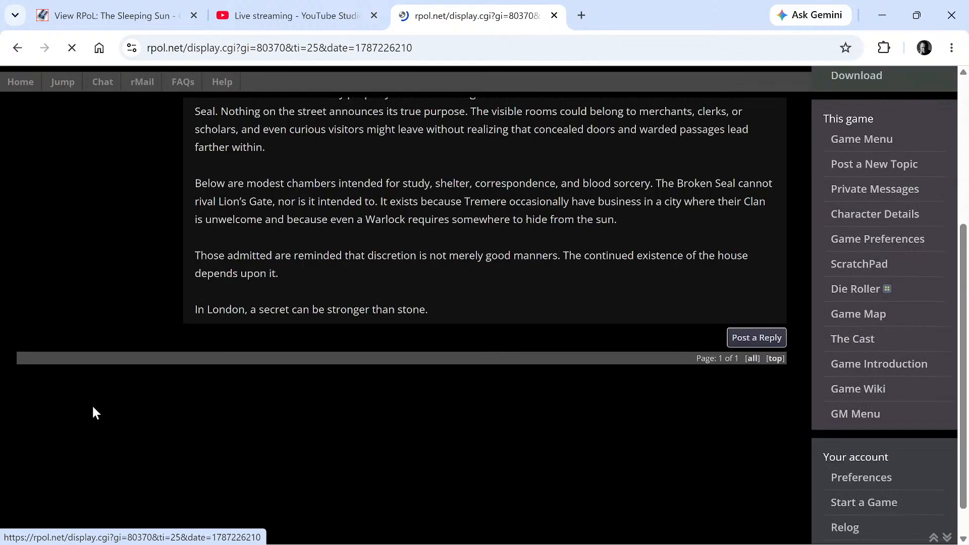
scroll(339, 240, up, 5)
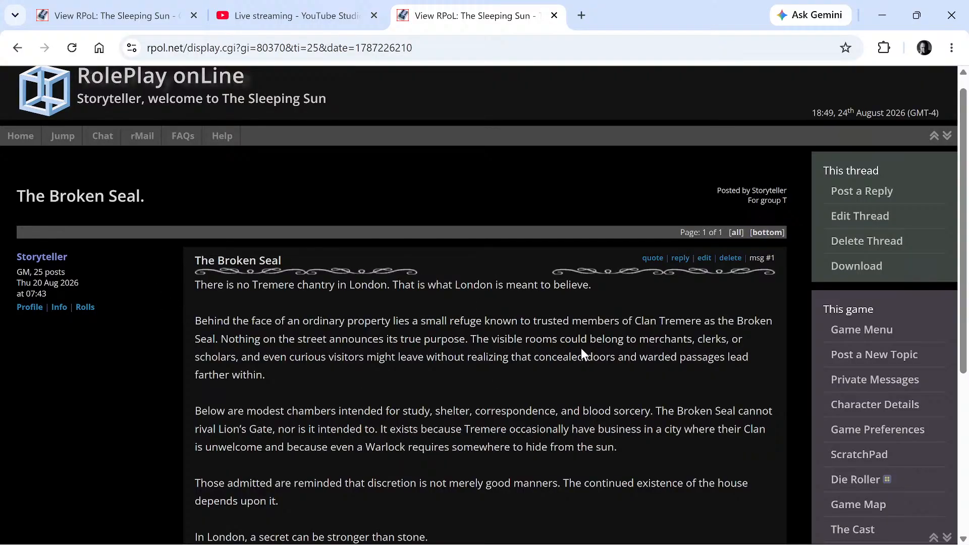
scroll(580, 347, down, 2)
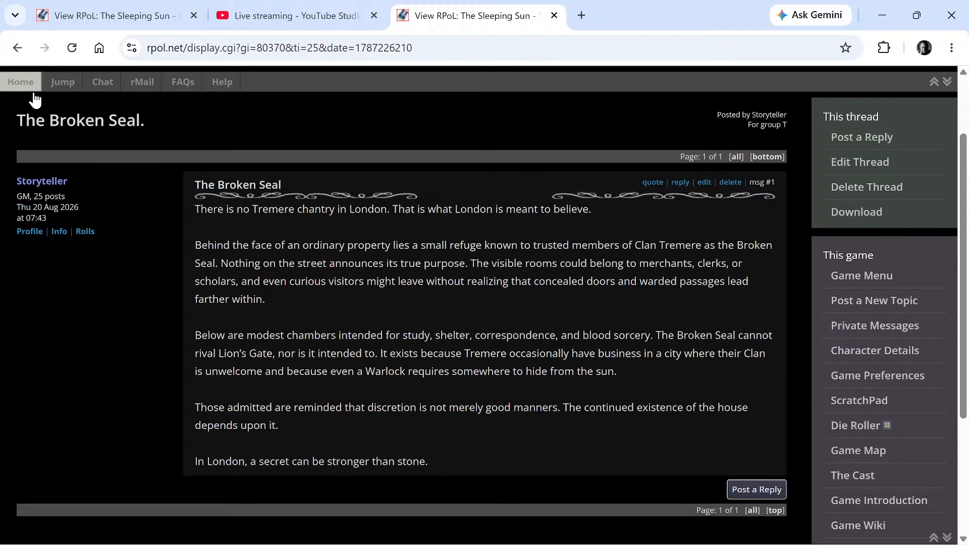
scroll(434, 282, down, 3)
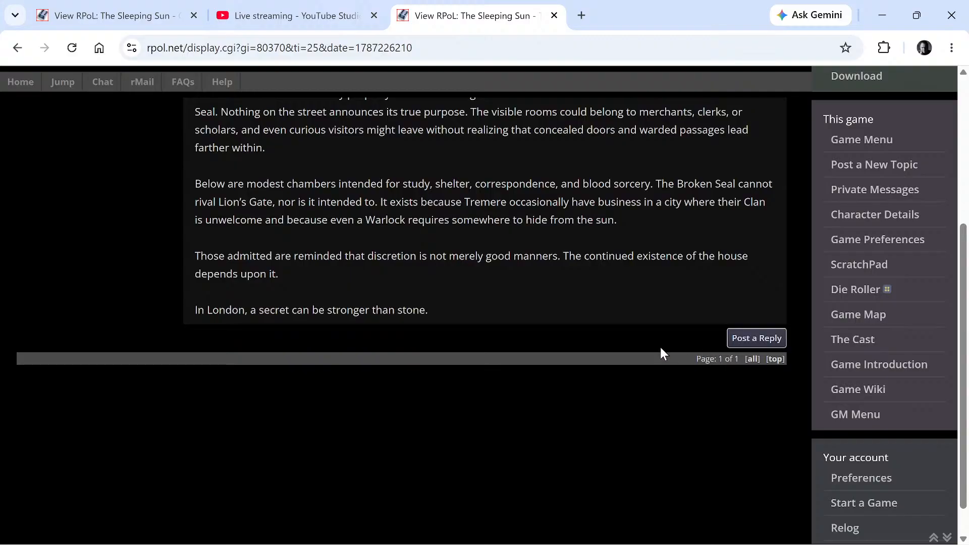
scroll(661, 353, up, 5)
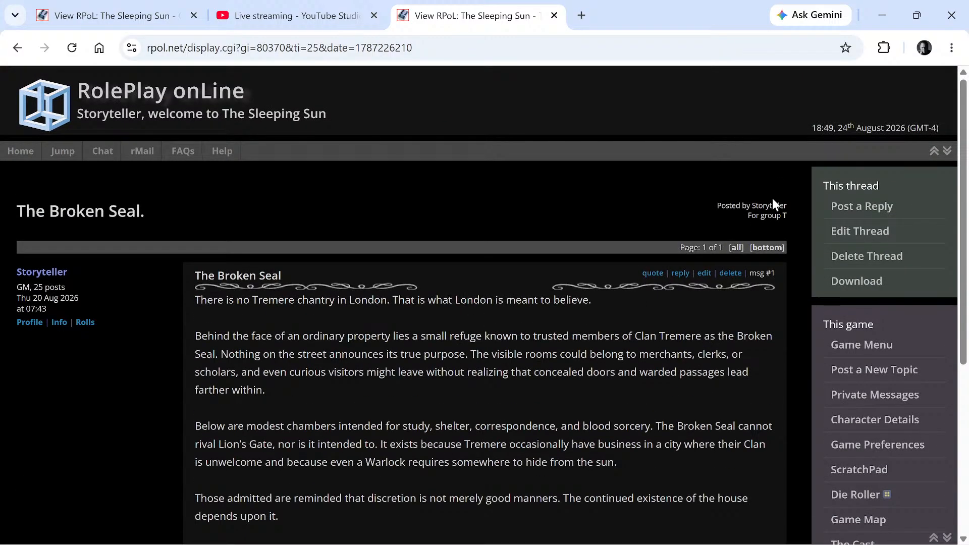
Reopen The Sleeping Sun from the home page and read The Wilds and Forests thread
click(24, 151)
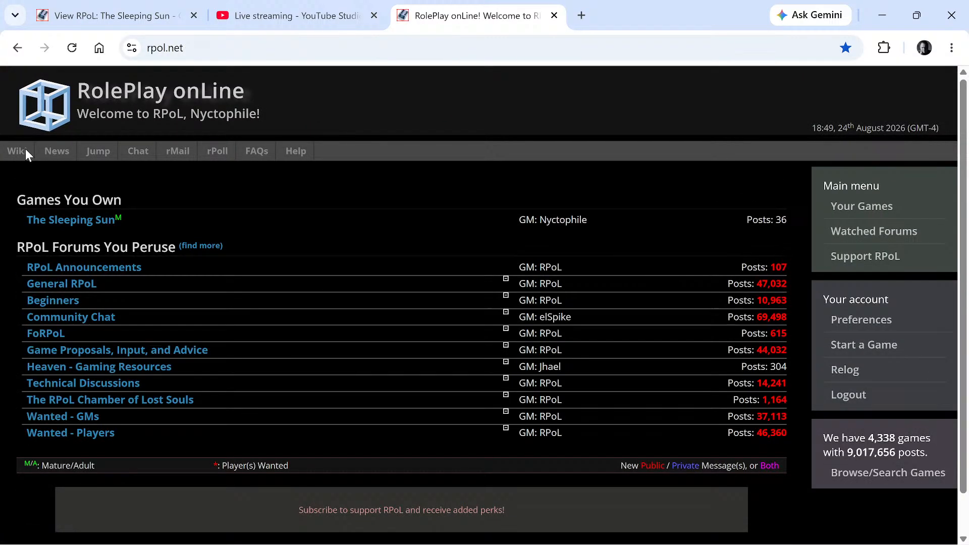
click(61, 220)
scroll(115, 268, down, 3)
scroll(121, 275, down, 1)
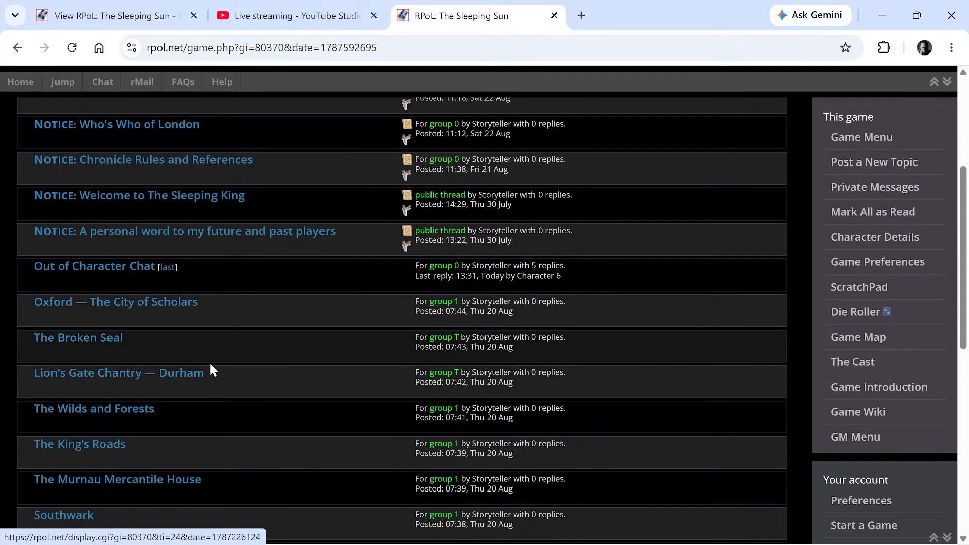
scroll(123, 397, down, 2)
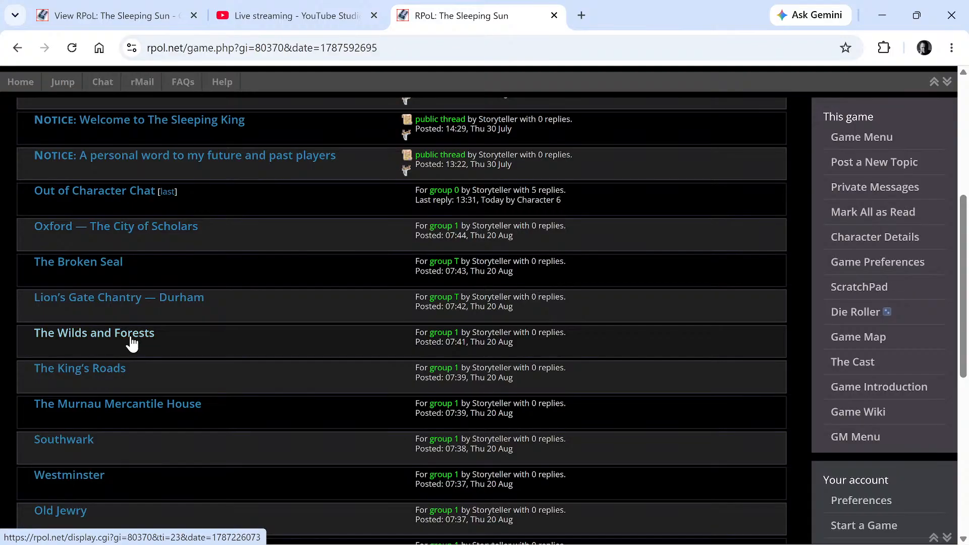
click(130, 336)
scroll(331, 263, up, 4)
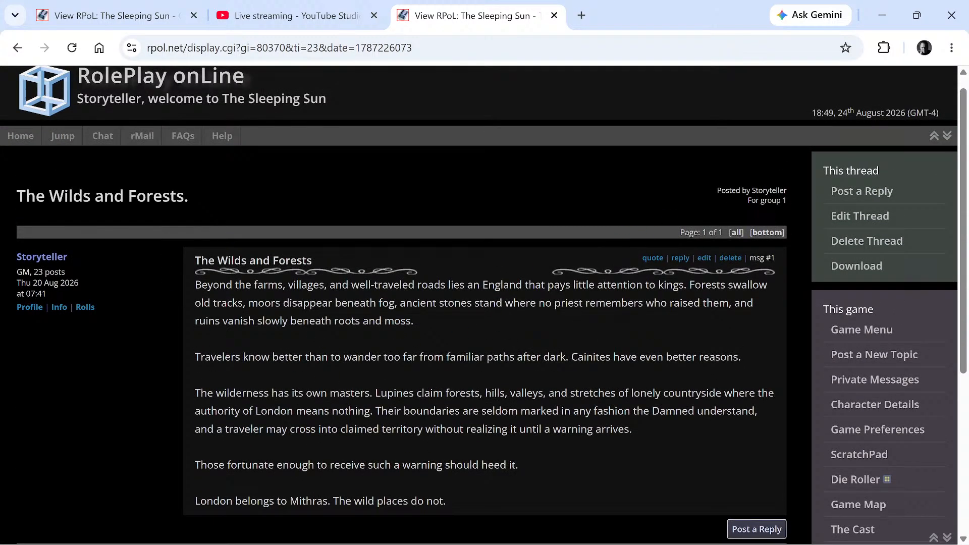
Go back to the thread list and look through the notices and location threads down to London Bridge
click(20, 50)
scroll(167, 253, down, 5)
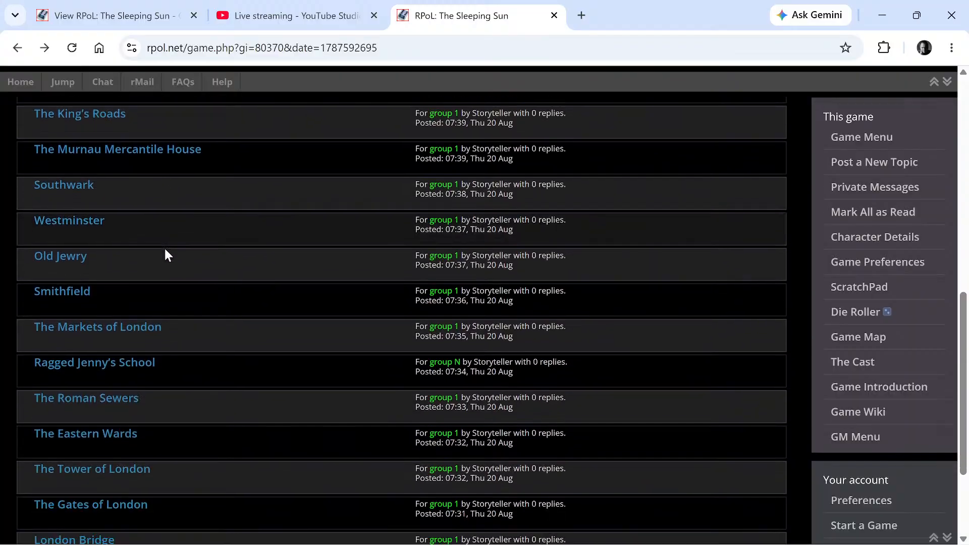
scroll(177, 254, down, 4)
scroll(363, 348, up, 10)
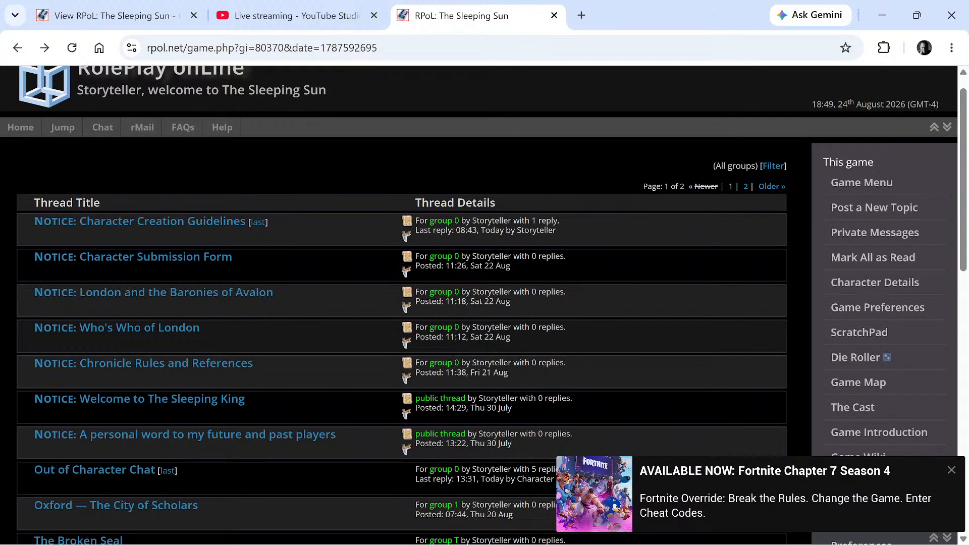
scroll(440, 423, down, 1)
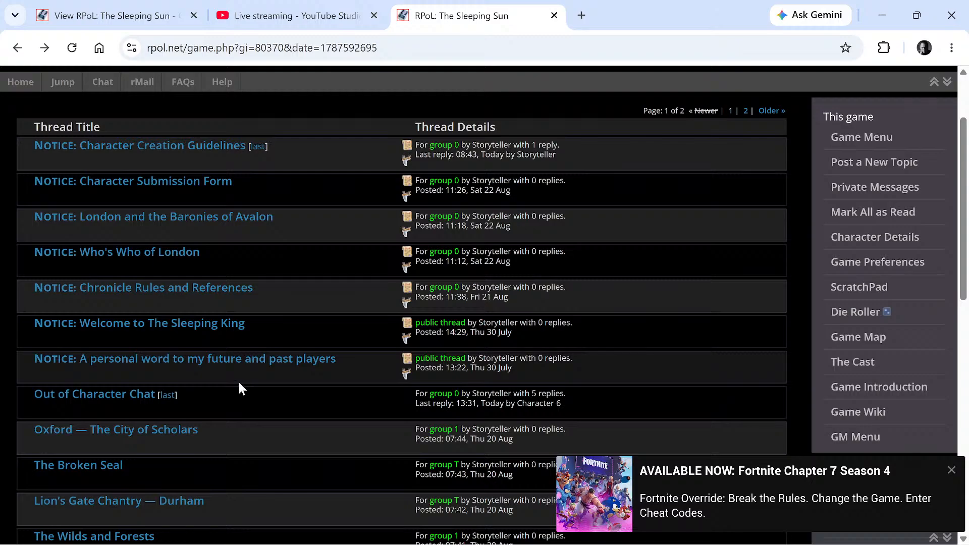
scroll(609, 359, down, 3)
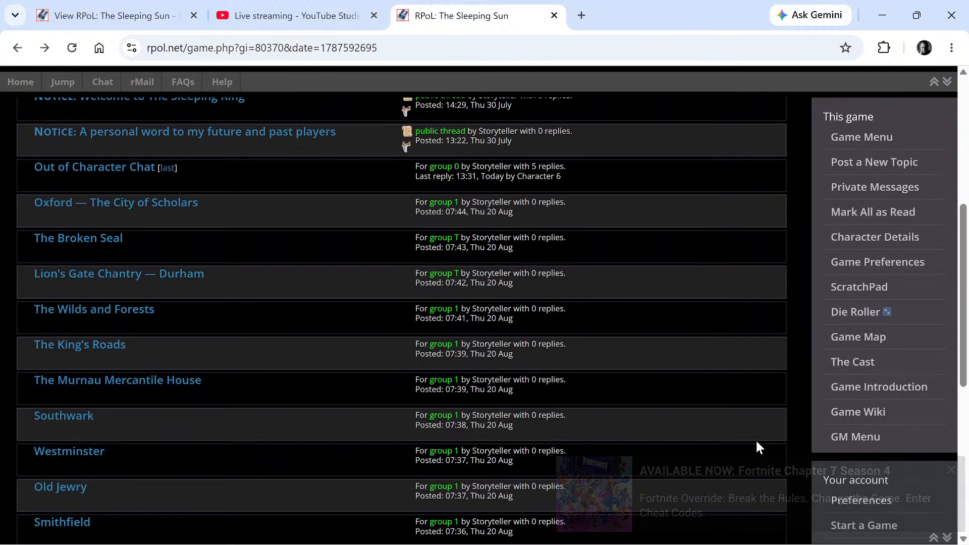
scroll(755, 438, down, 3)
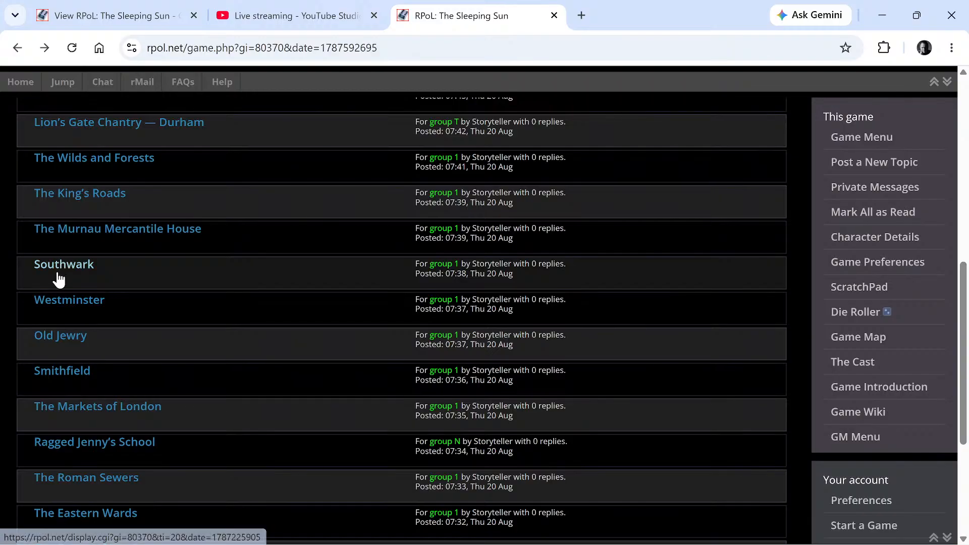
scroll(84, 328, down, 3)
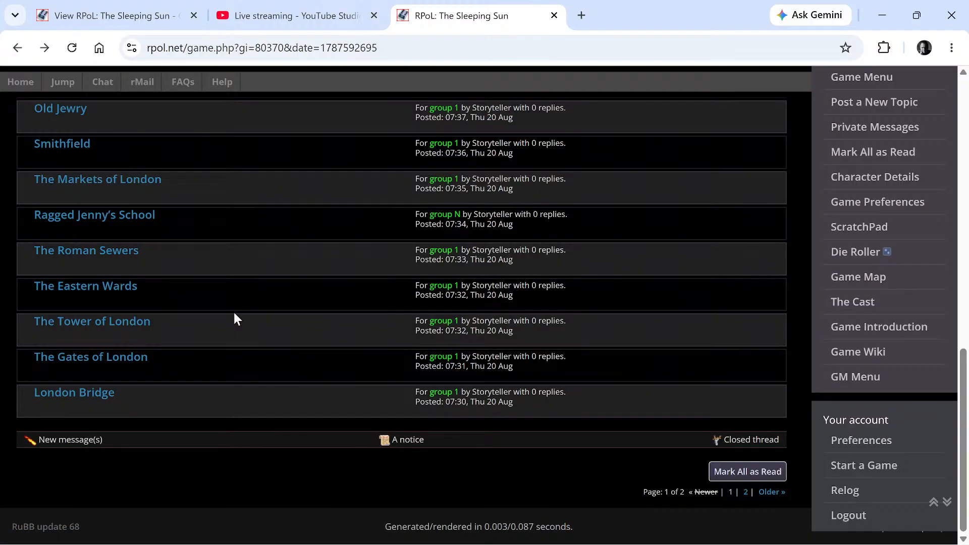
scroll(620, 359, up, 15)
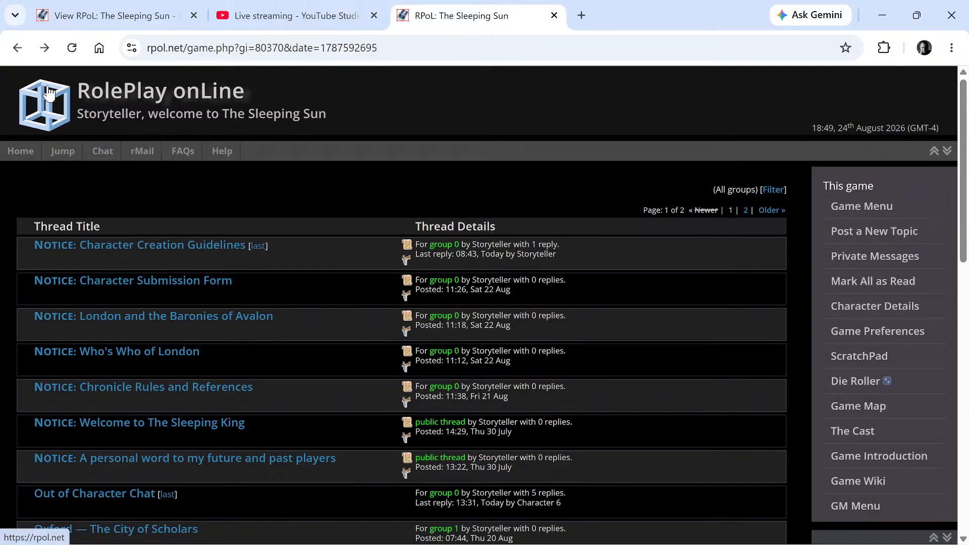
Open the Wanted - Players forum from the site's home page and look through the game advertisements on its first page
click(25, 158)
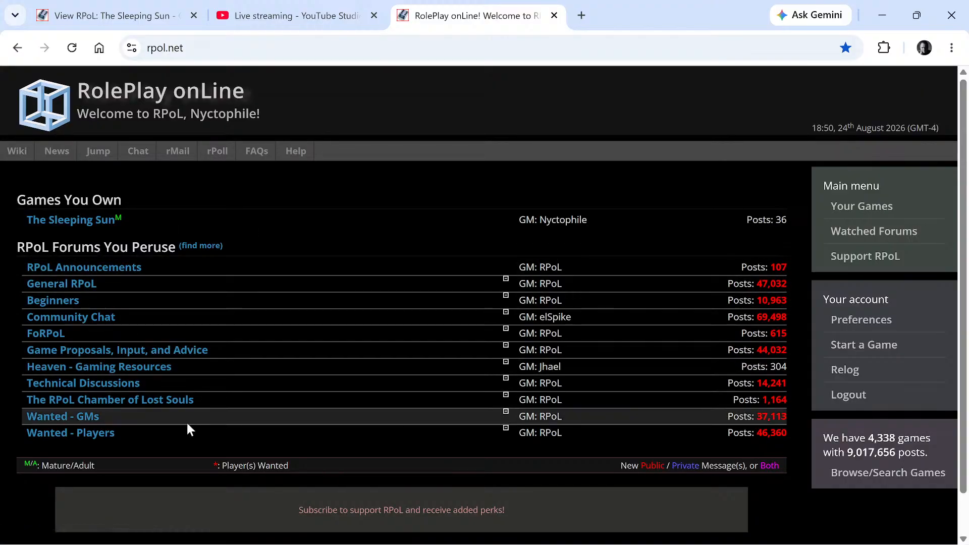
click(81, 438)
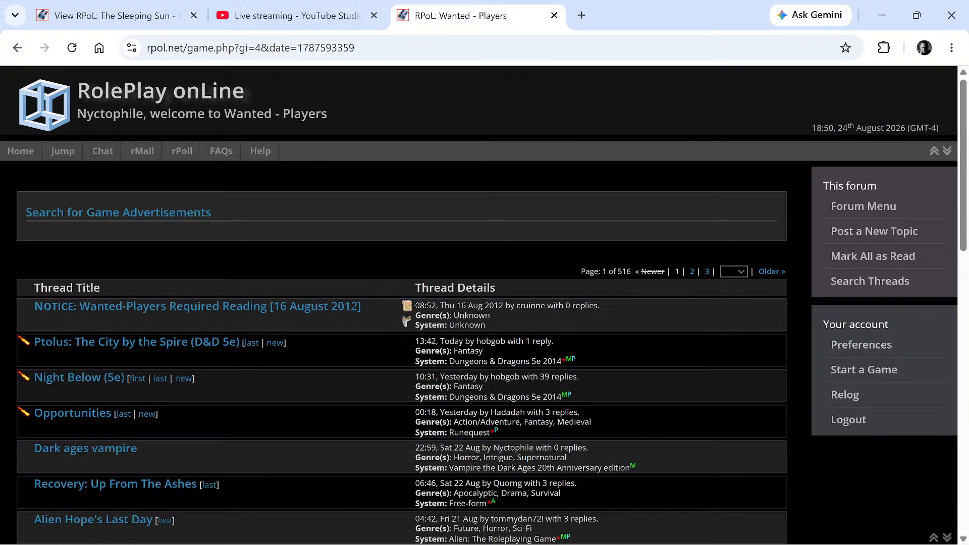
scroll(119, 460, down, 2)
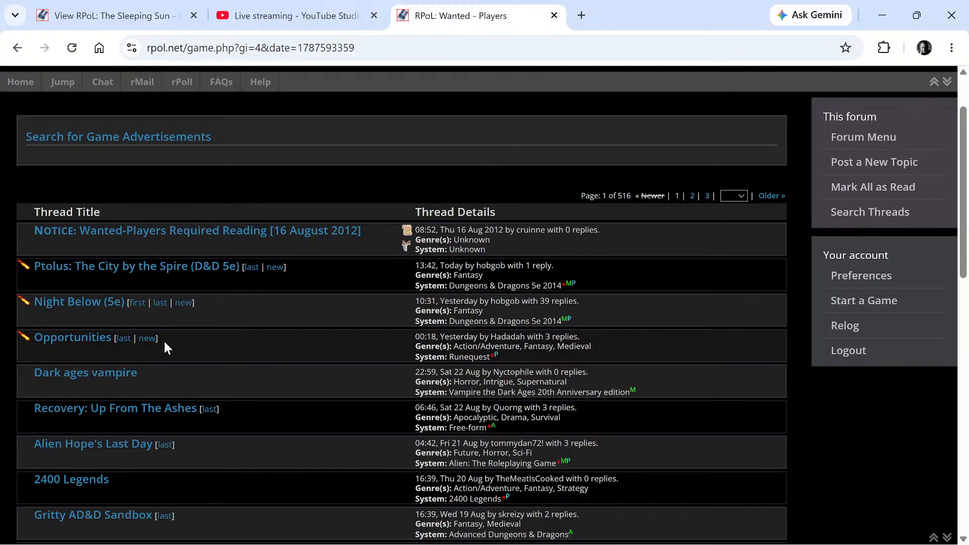
scroll(166, 348, down, 3)
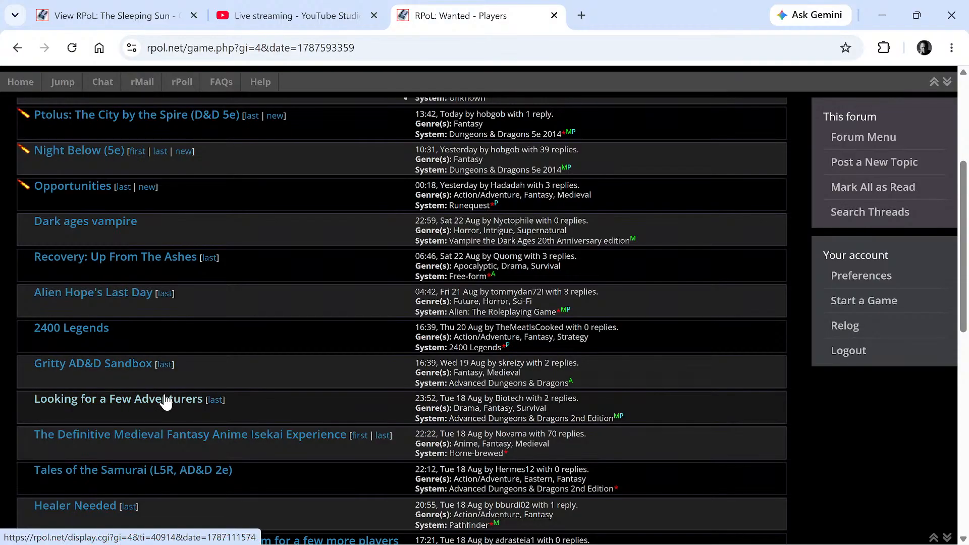
scroll(166, 402, down, 1)
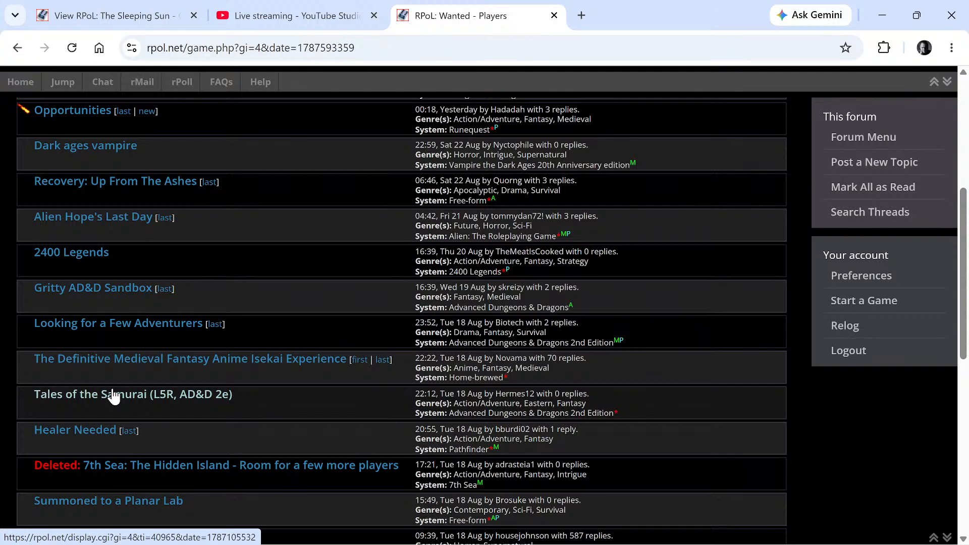
scroll(113, 396, down, 1)
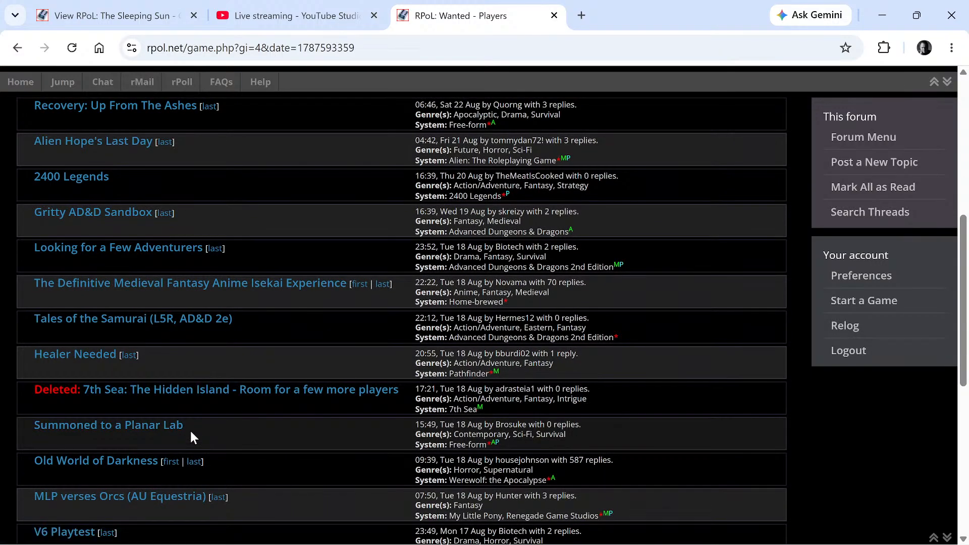
scroll(191, 432, down, 1)
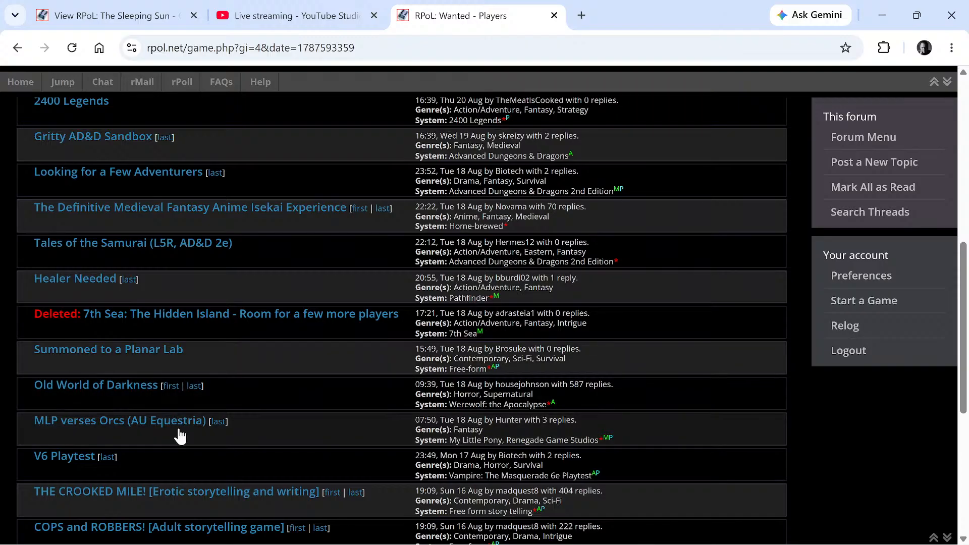
scroll(146, 437, down, 1)
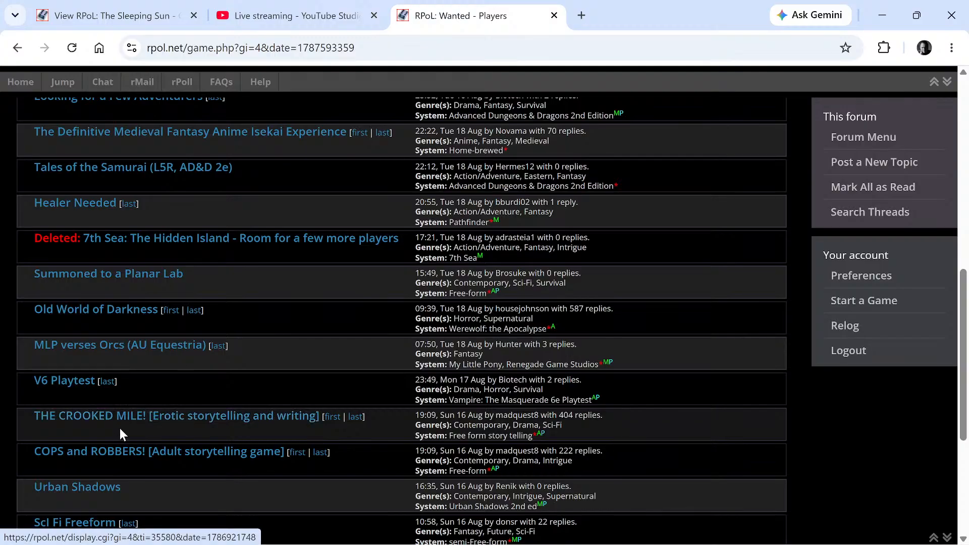
scroll(262, 397, down, 1)
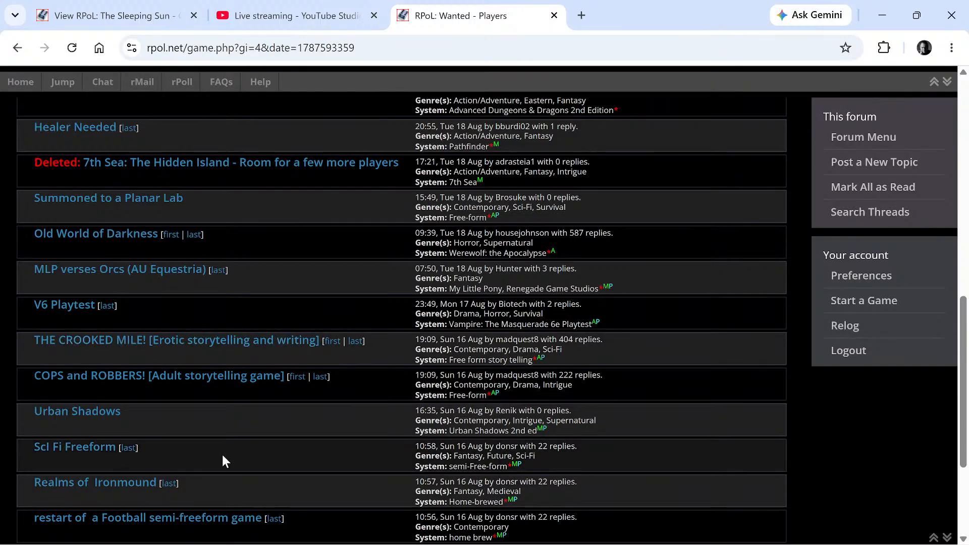
scroll(222, 460, down, 1)
scroll(356, 476, down, 1)
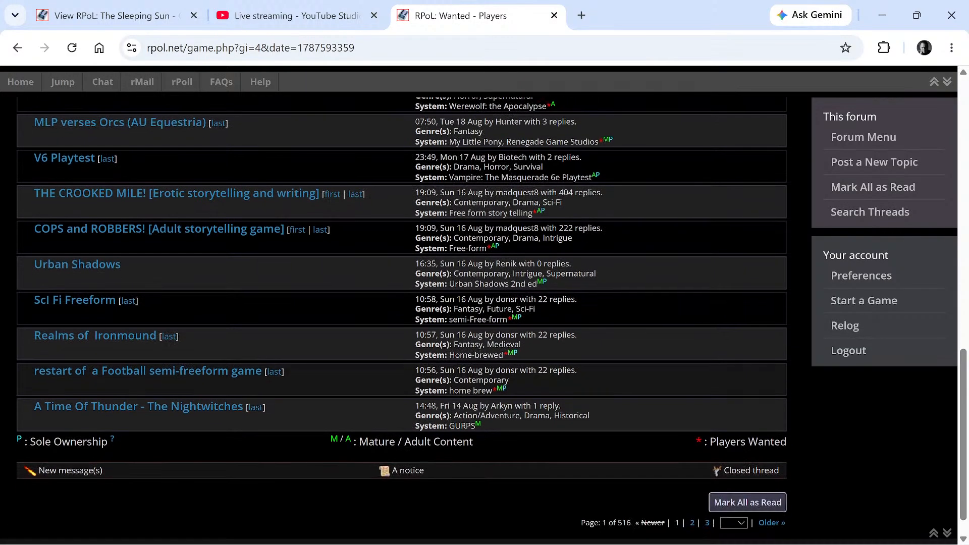
Go to page 2 of the Wanted - Players forum and look through its game advertisements down to Legends of the Realms
click(693, 518)
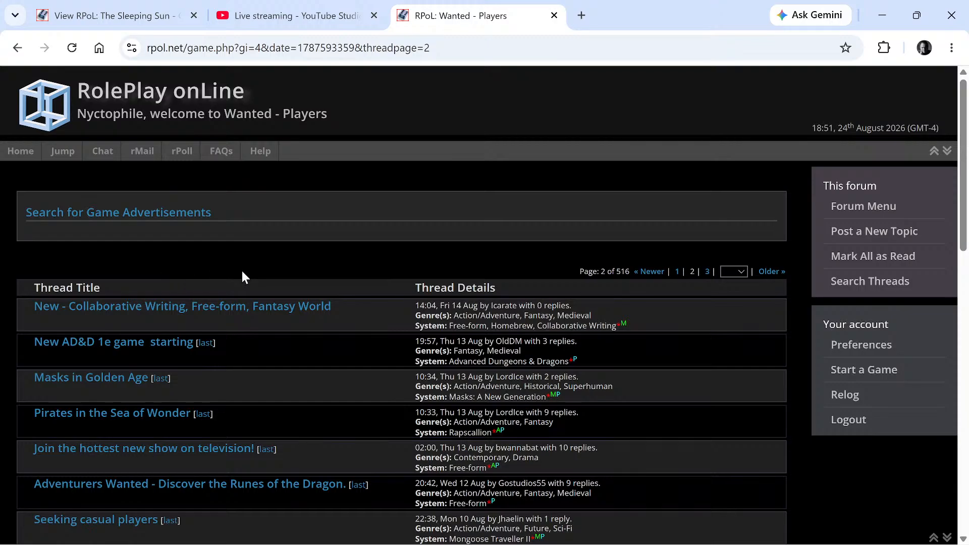
scroll(242, 271, down, 1)
scroll(237, 285, down, 1)
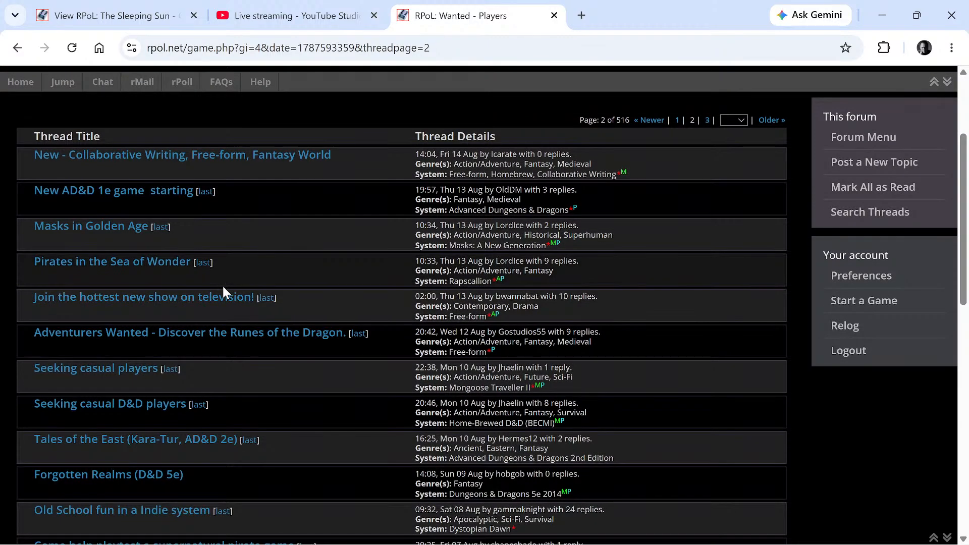
scroll(221, 286, down, 3)
scroll(223, 290, down, 1)
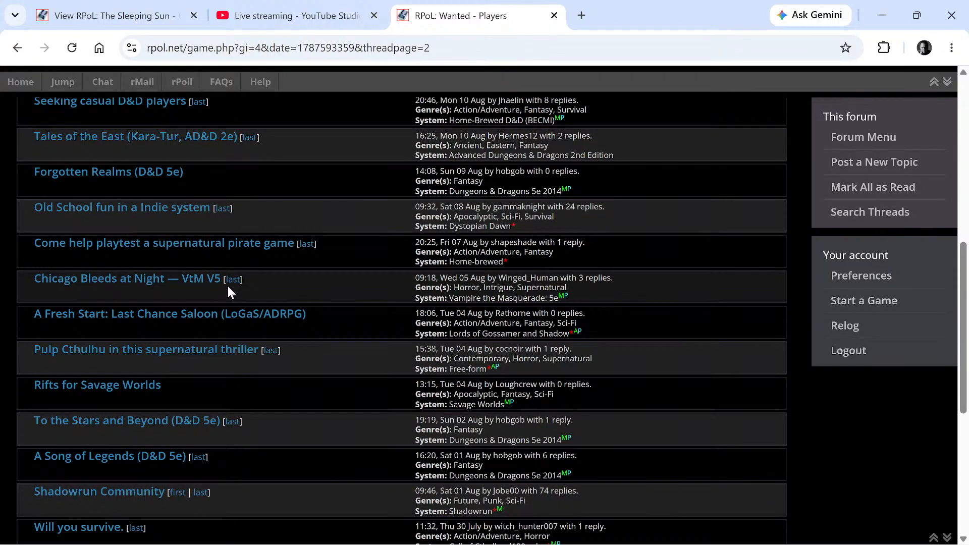
scroll(228, 286, down, 2)
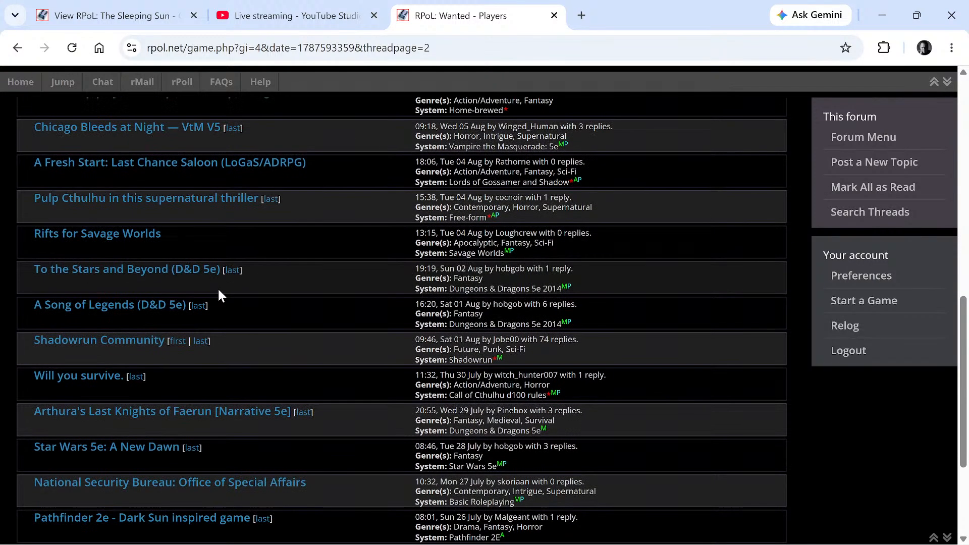
scroll(215, 295, down, 2)
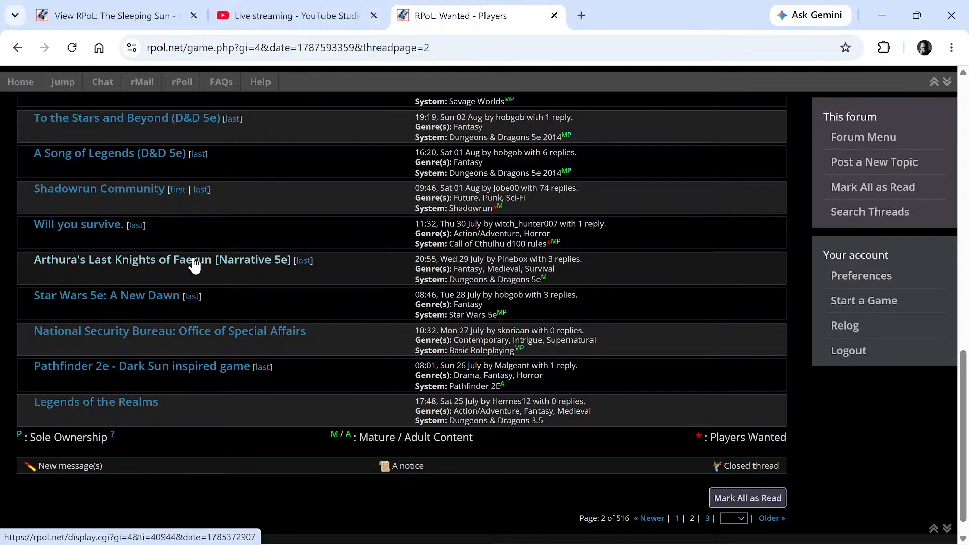
Go back to the home page, open the Wanted - GMs forum and look through the player requests on its first page
click(24, 55)
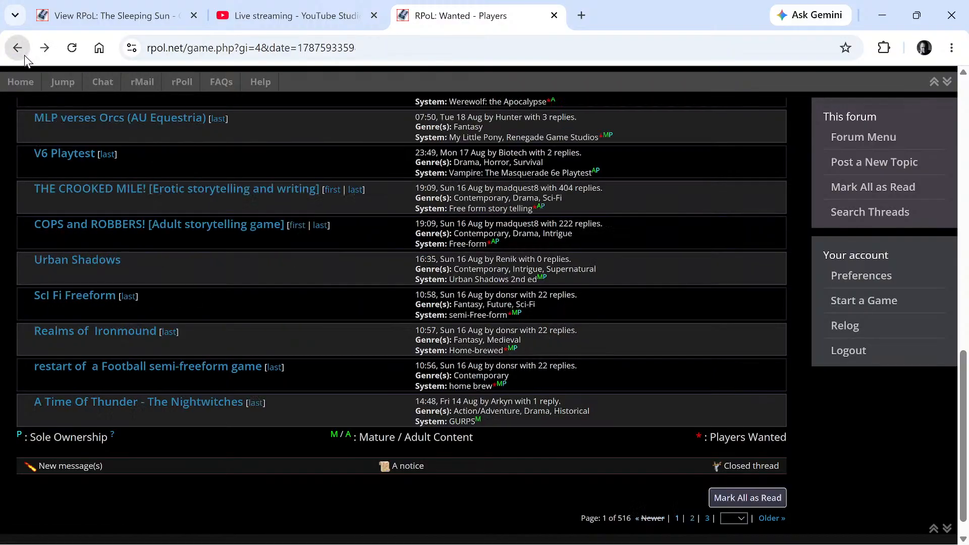
click(24, 55)
click(59, 427)
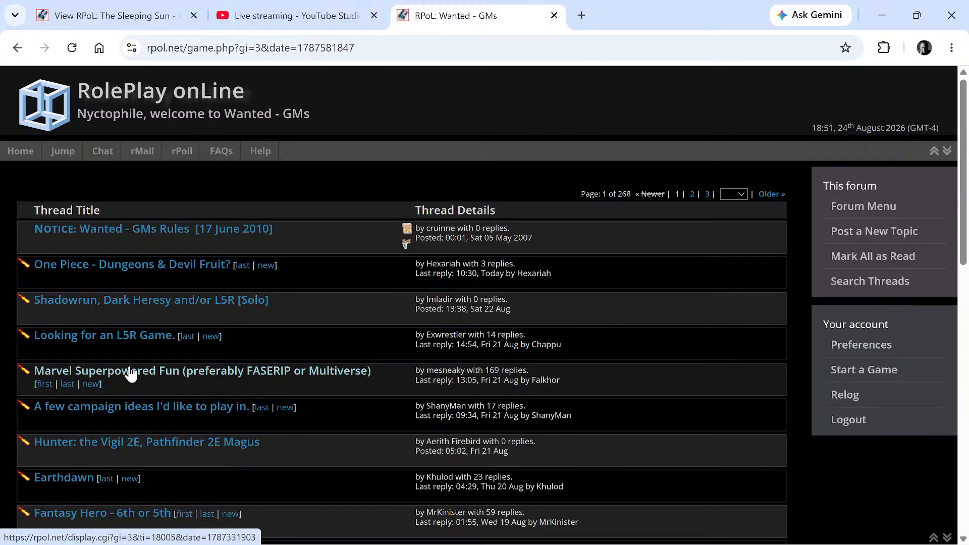
scroll(105, 418, down, 1)
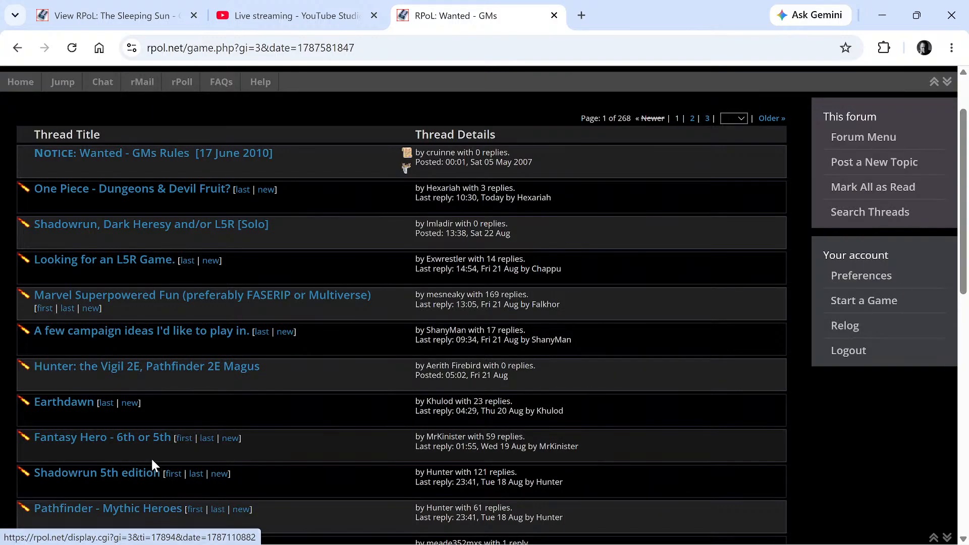
scroll(148, 460, down, 1)
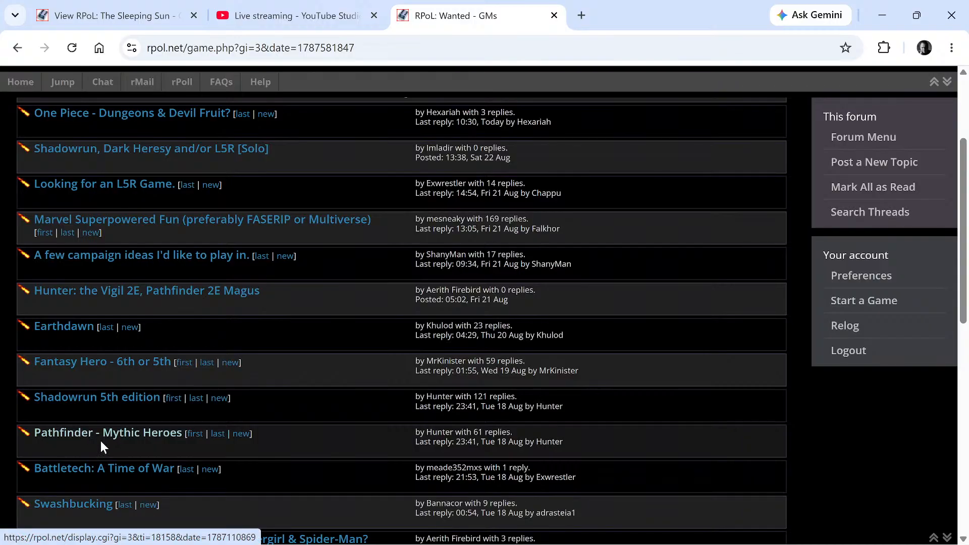
scroll(97, 459, down, 1)
scroll(71, 411, down, 1)
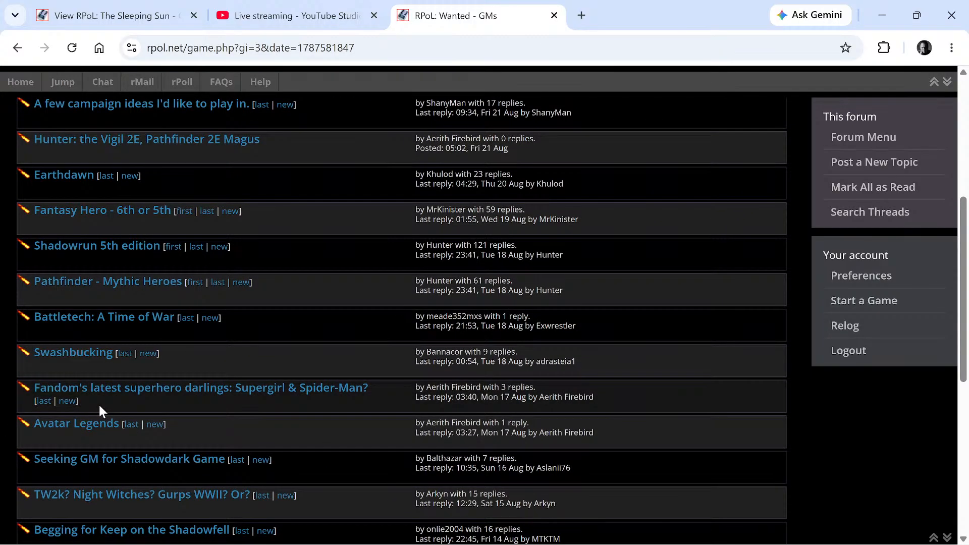
scroll(98, 407, down, 1)
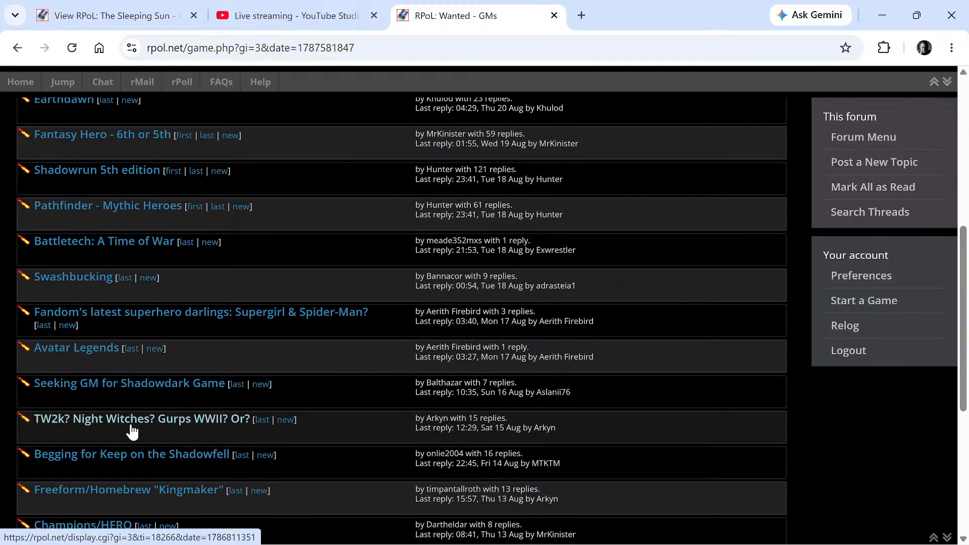
scroll(133, 431, down, 2)
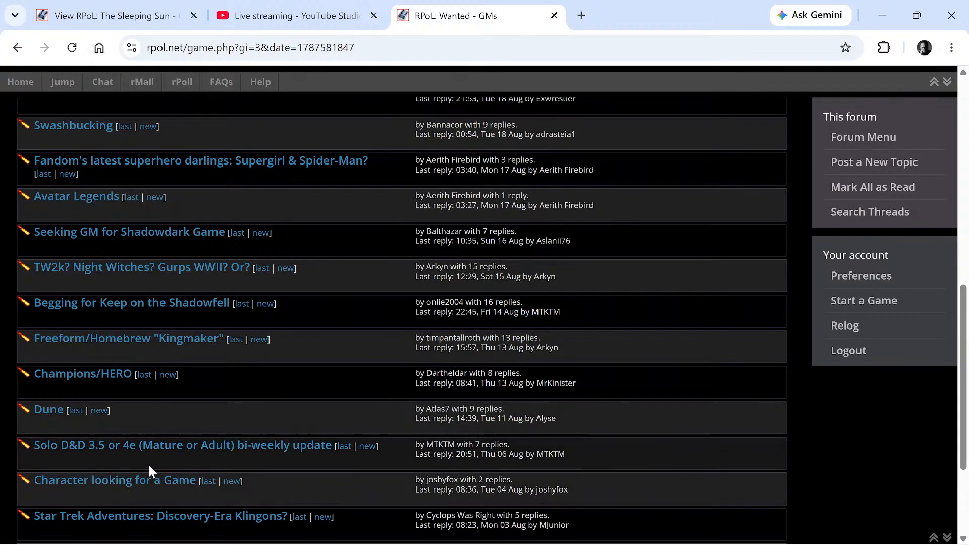
scroll(149, 465, down, 1)
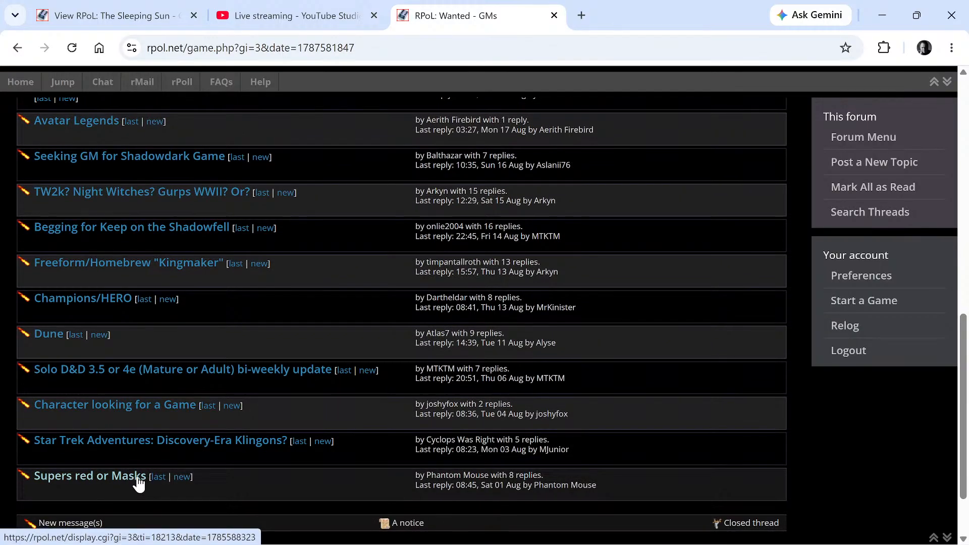
scroll(138, 477, up, 8)
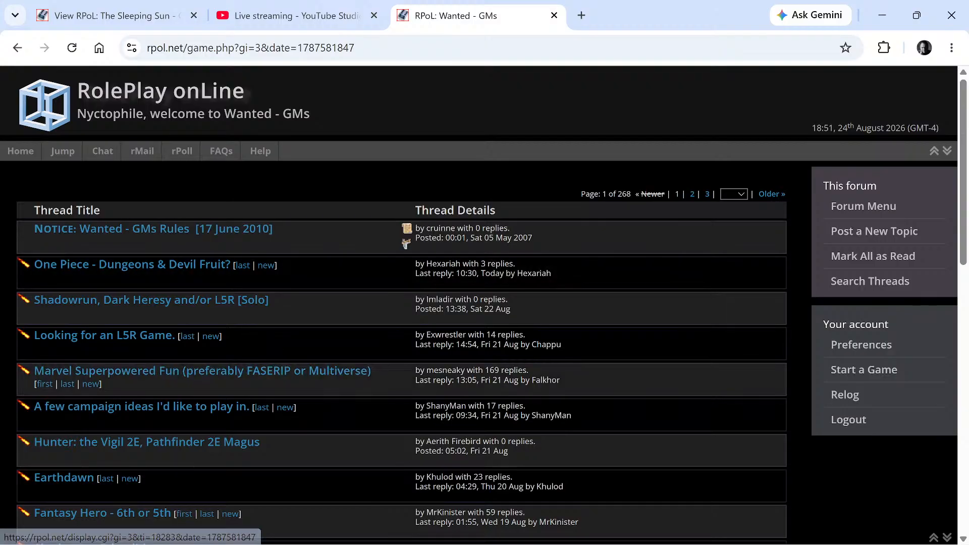
Return to the site's home page and look over the list of RPoL forums
click(19, 151)
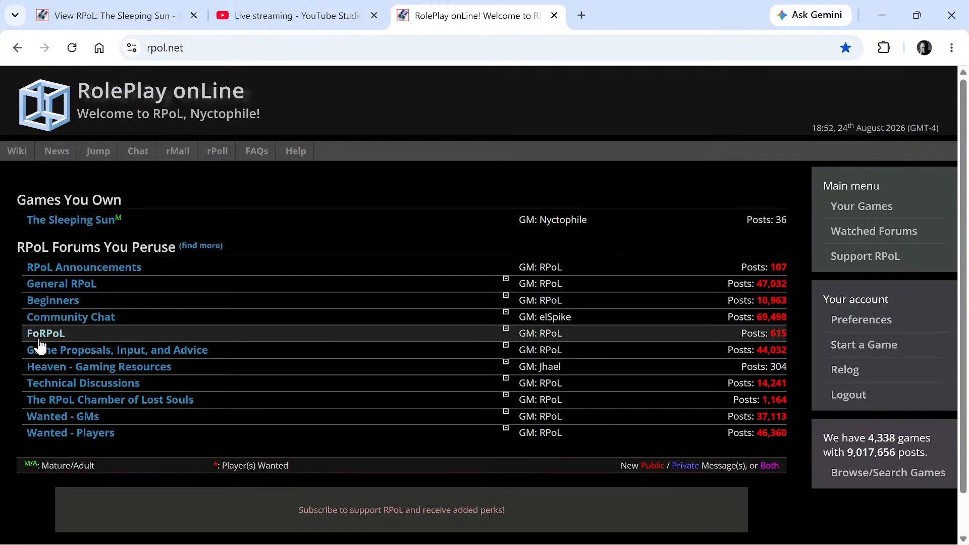
mouse_move(58, 334)
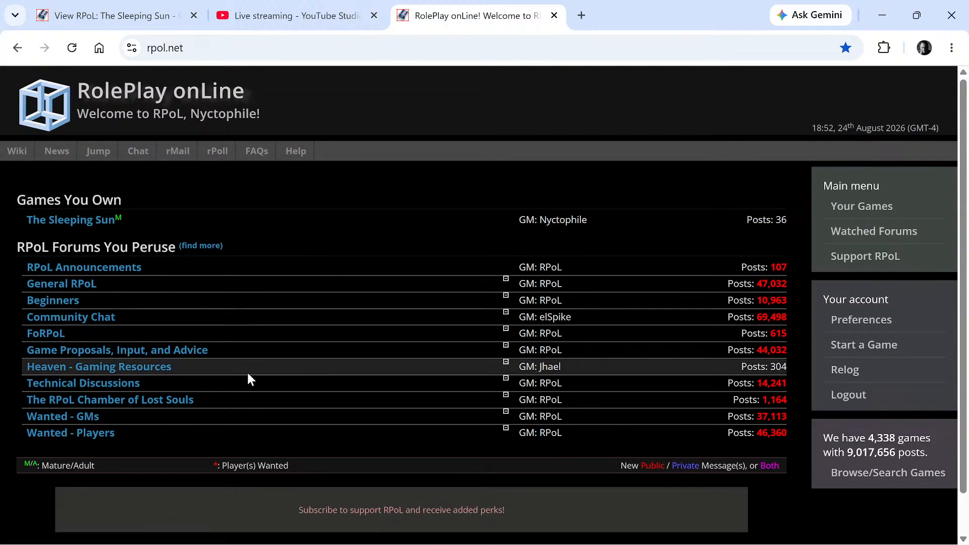